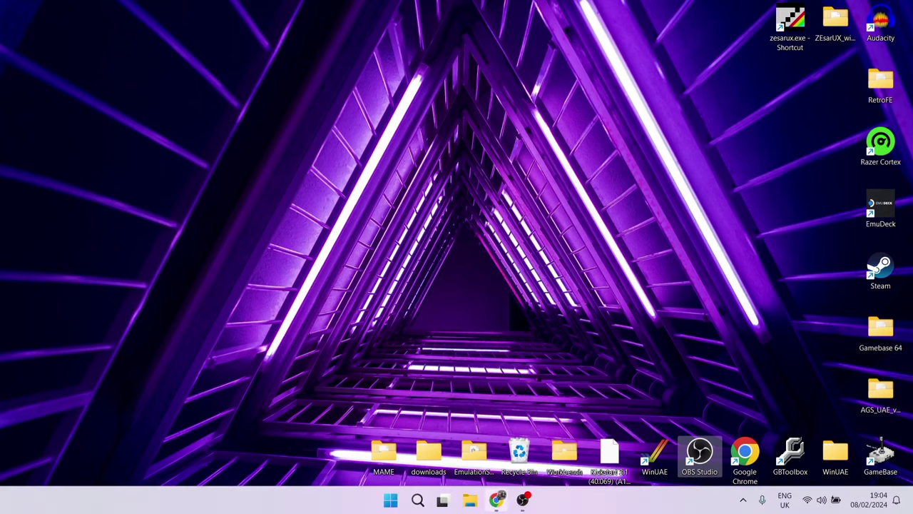
Step: Download RetroBat-v6.0.0-stable-win64-setup.exe from the RetroBat site through its itch.io page, skipping the payment
left_click(496, 503)
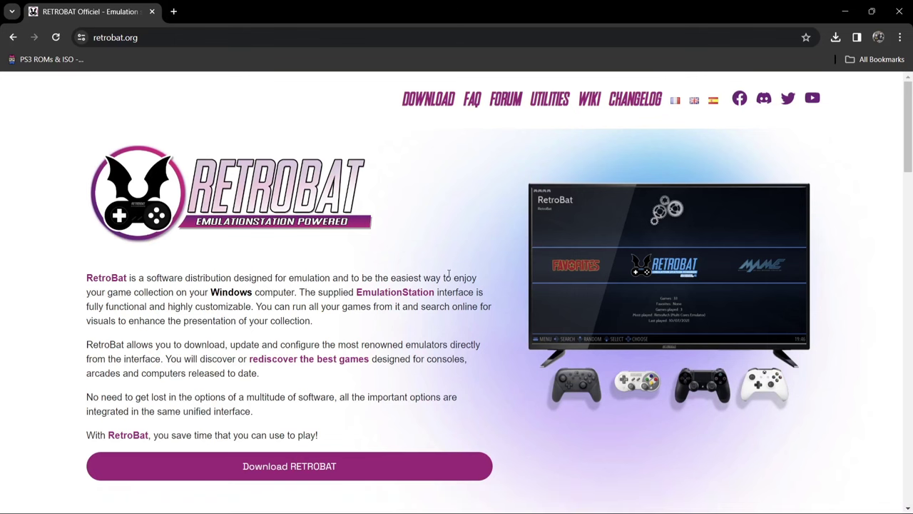
left_click(309, 474)
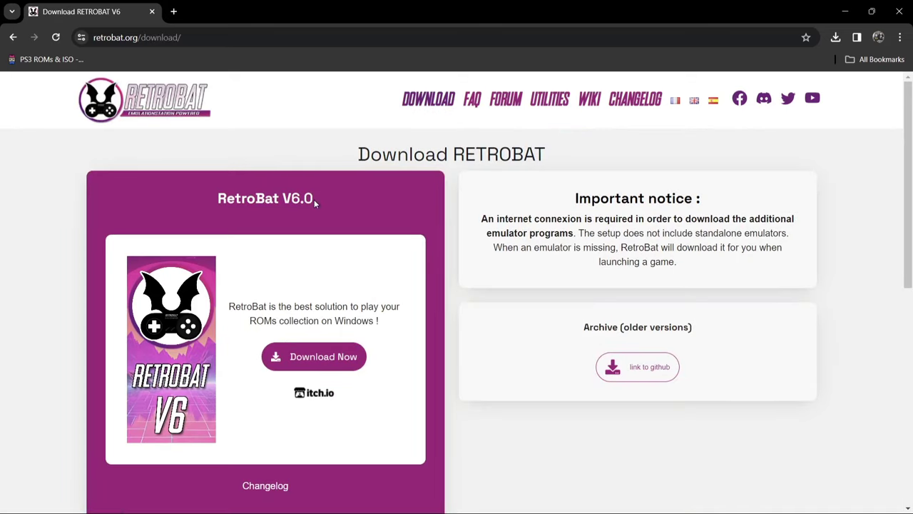
left_click(342, 366)
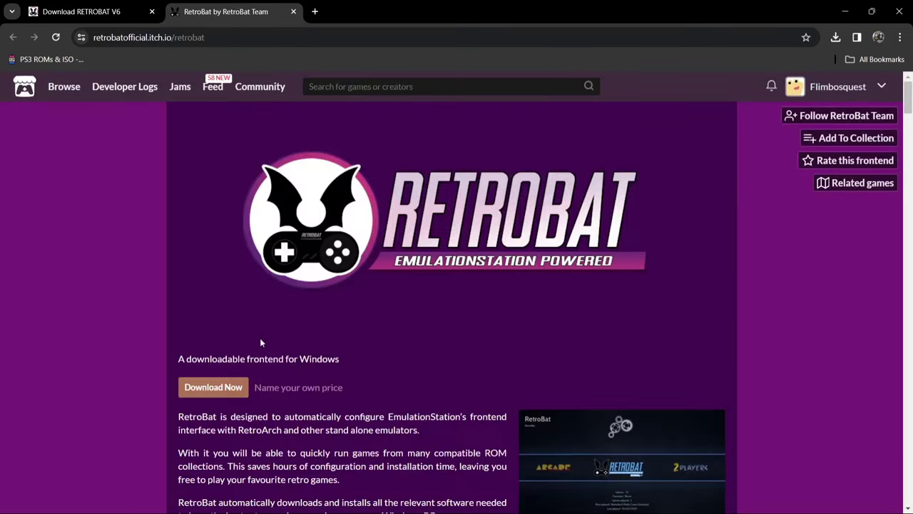
left_click(212, 387)
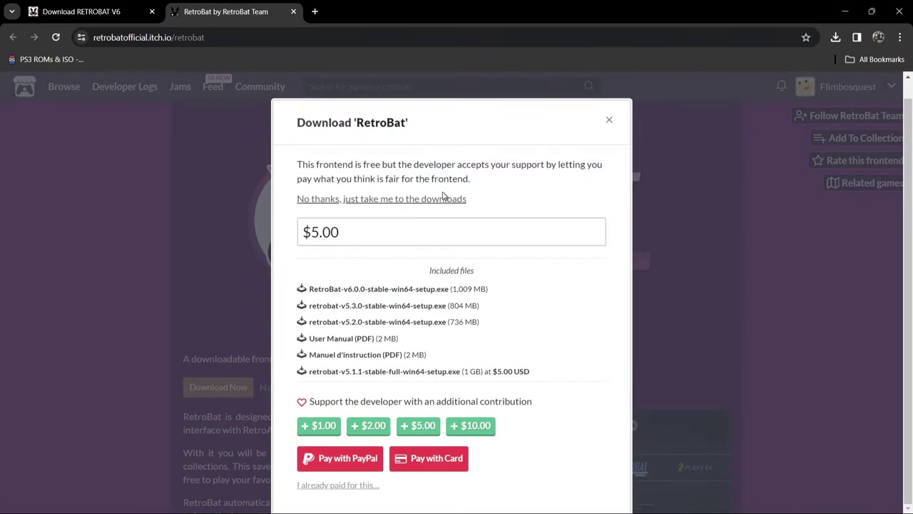
left_click(352, 200)
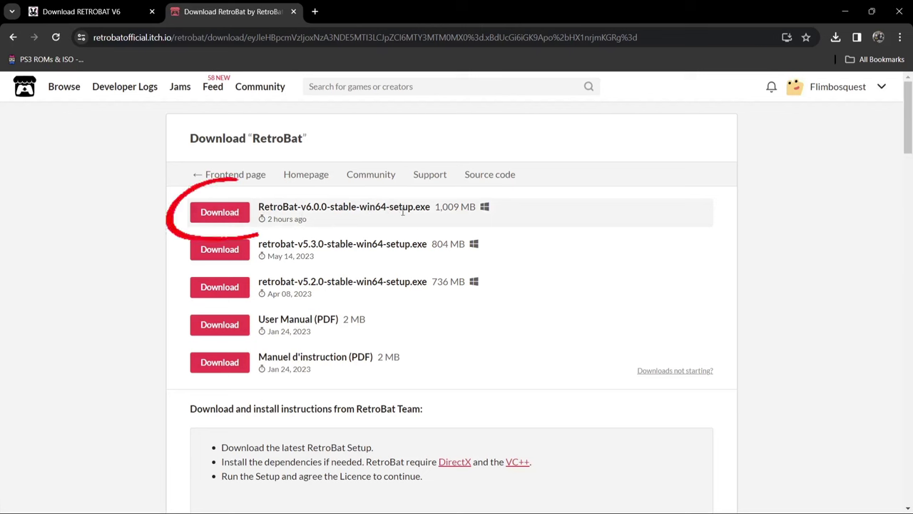
left_click(236, 212)
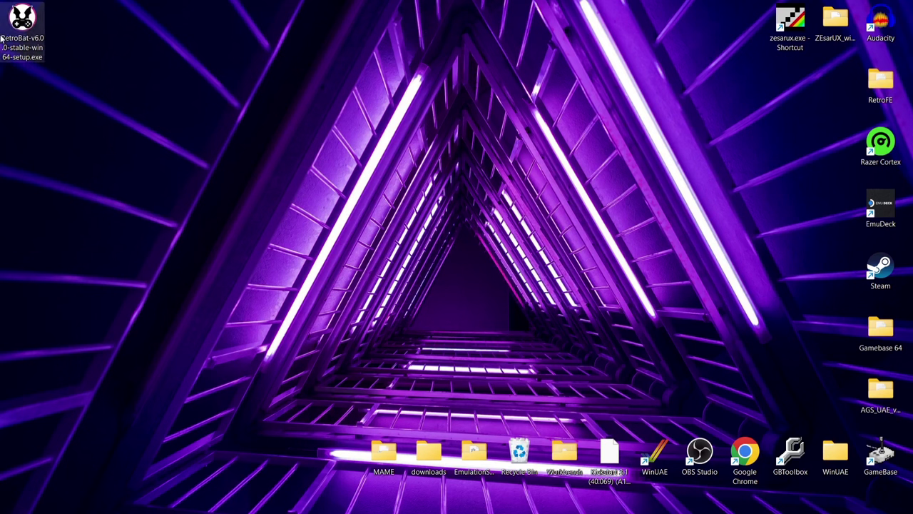
Step: Run the downloaded RetroBat setup file from the desktop, allowing it past the SmartScreen warning
double_click(22, 29)
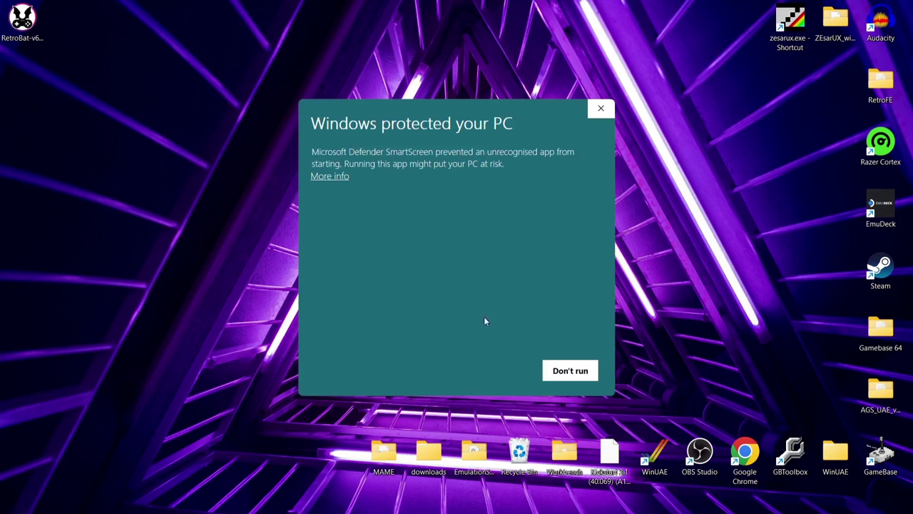
left_click(339, 181)
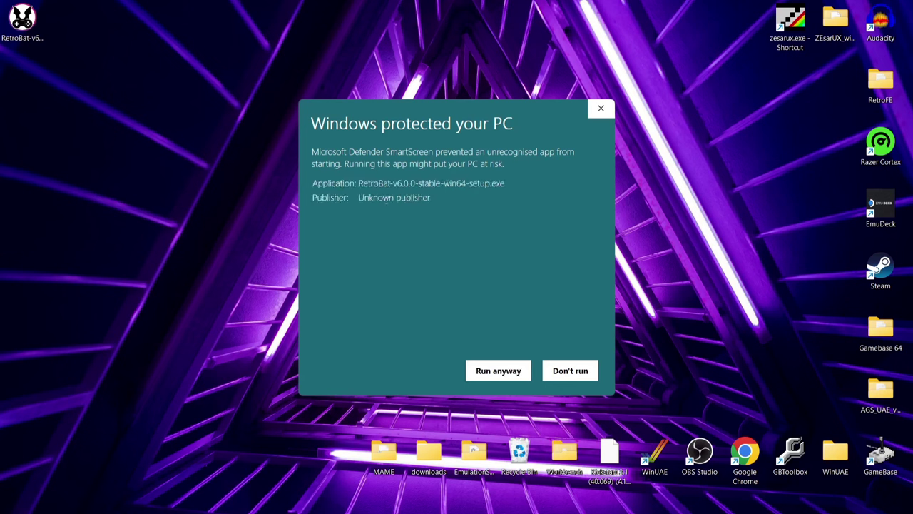
left_click(498, 371)
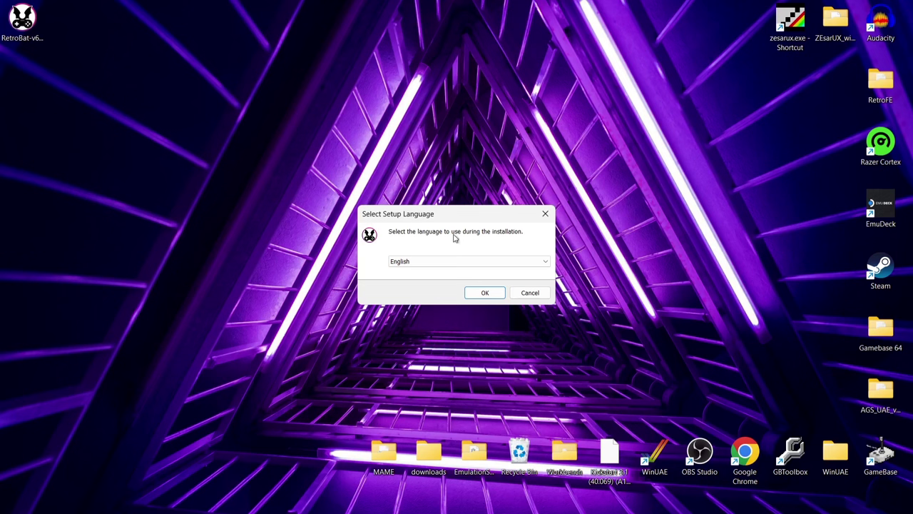
Step: Choose English as the setup language and confirm it
left_click(478, 266)
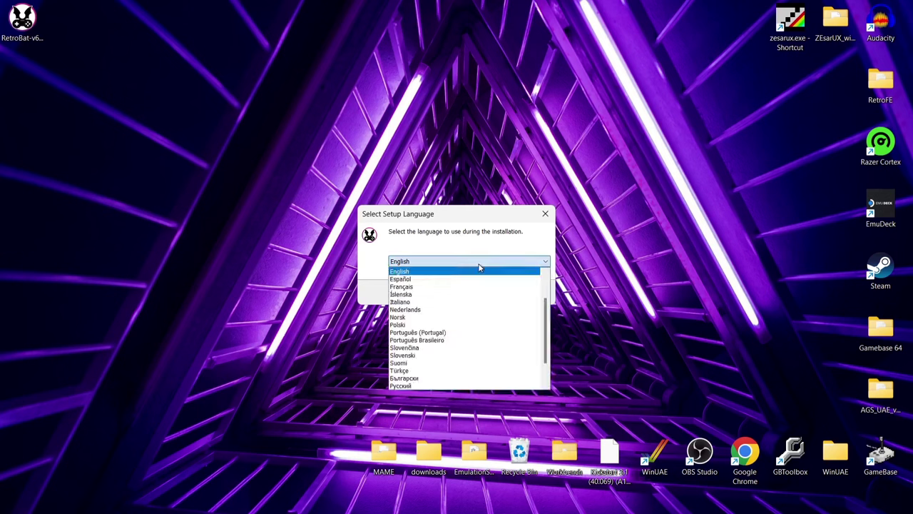
mouse_move(547, 314)
left_mouse_down()
mouse_move(546, 325)
mouse_move(547, 314)
left_mouse_up()
scroll(484, 301, "up", 5)
left_click(456, 273)
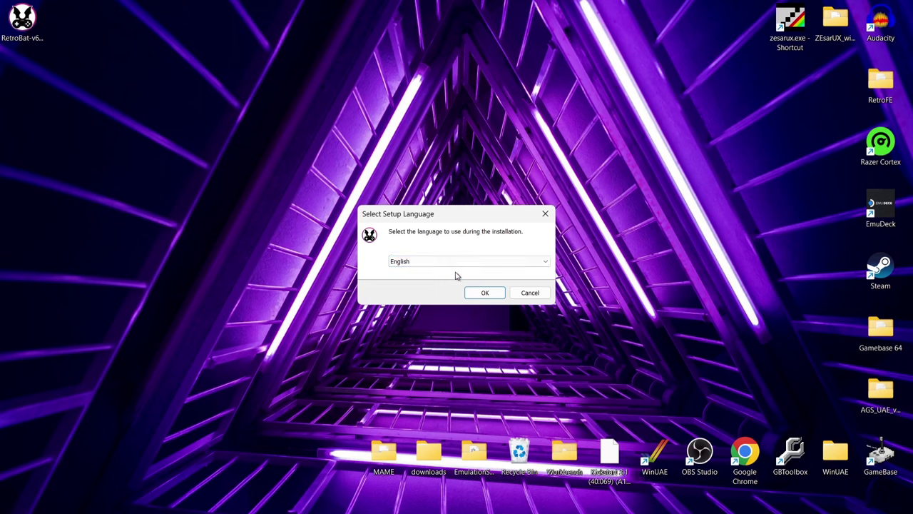
left_click(481, 294)
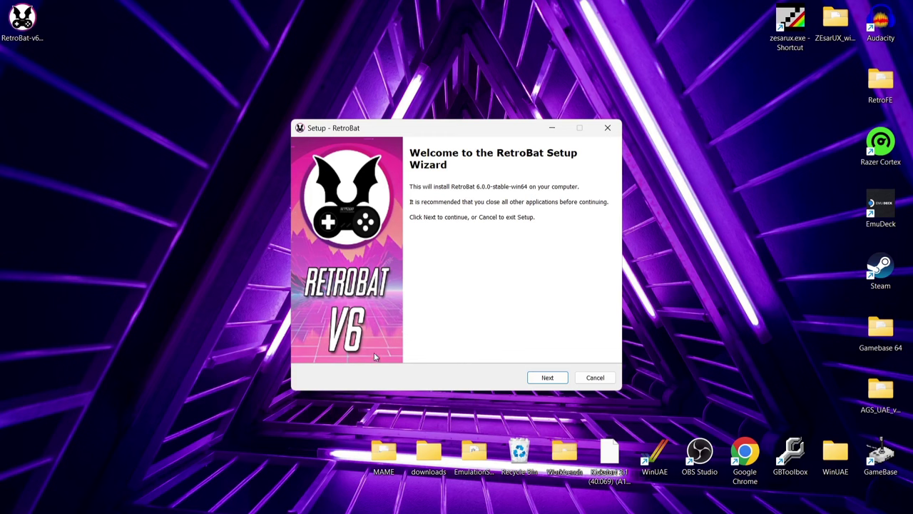
Step: Start the RetroBat setup wizard, review the license text and accept the agreement
left_click(551, 376)
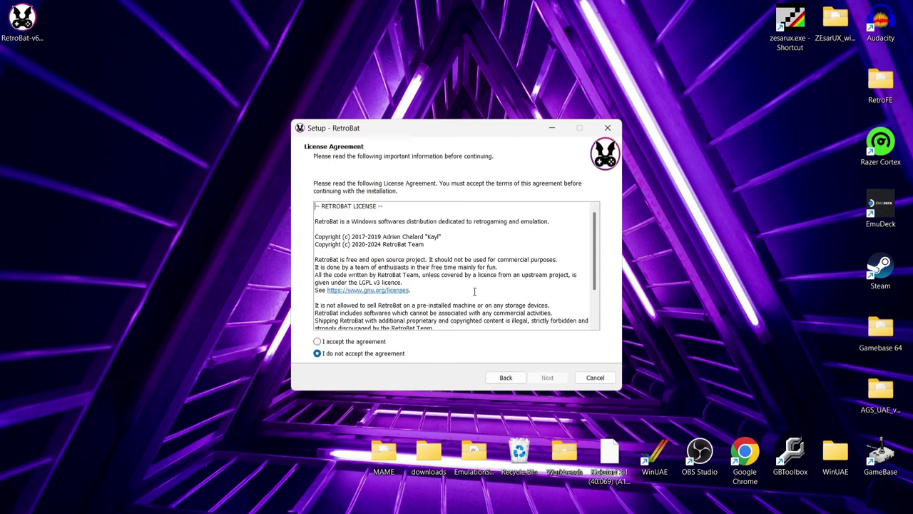
scroll(593, 251, "down", 4)
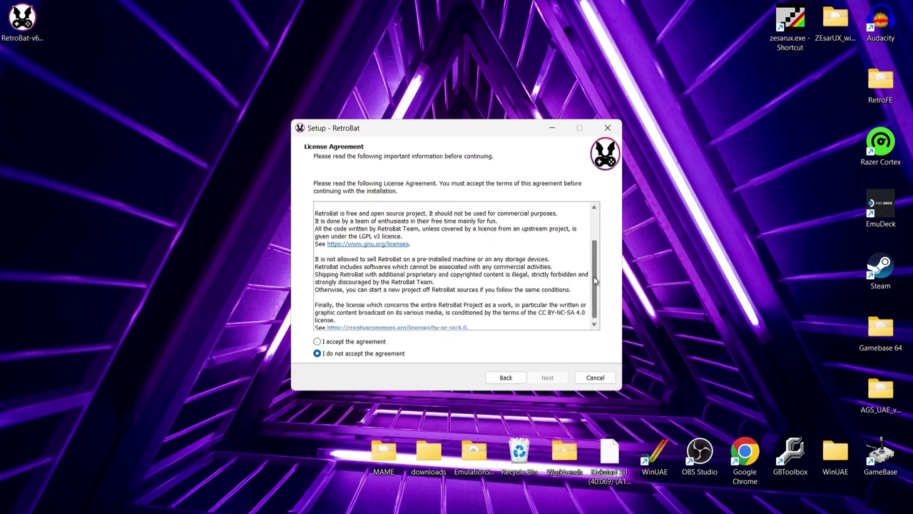
scroll(593, 252, "up", 4)
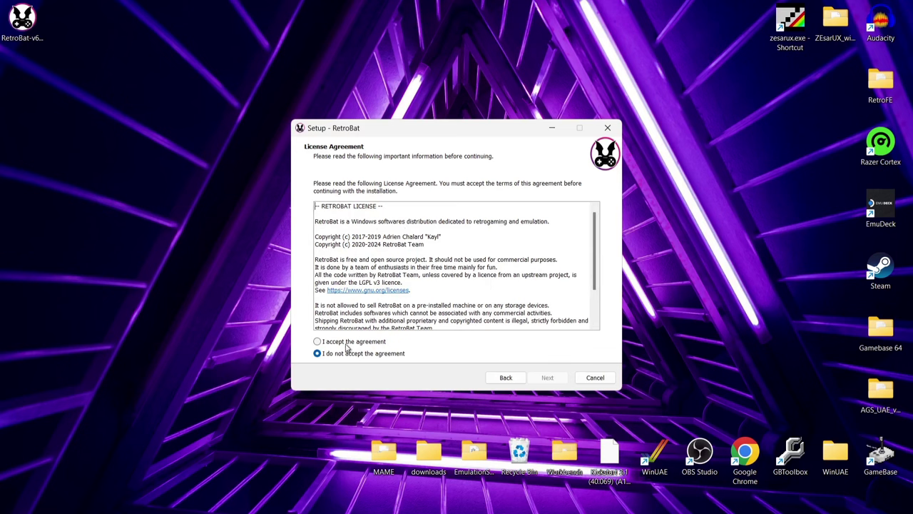
left_click(382, 344)
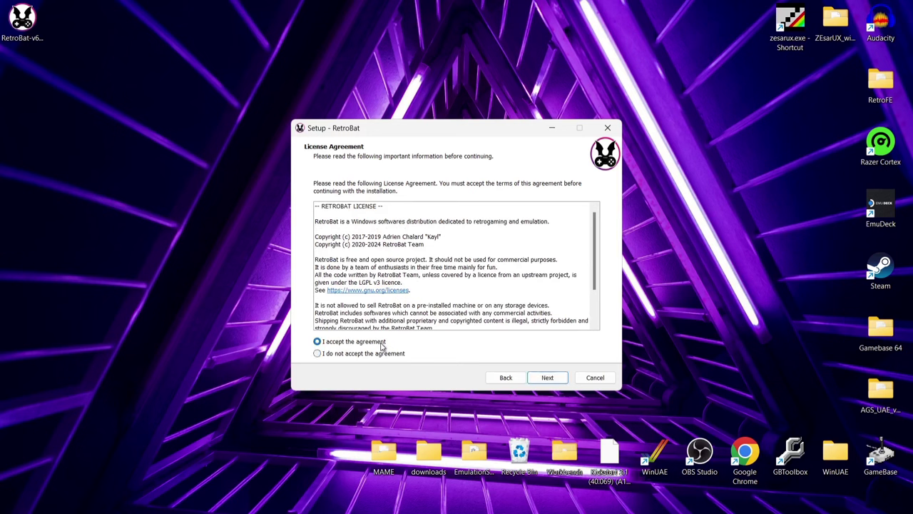
left_click(556, 377)
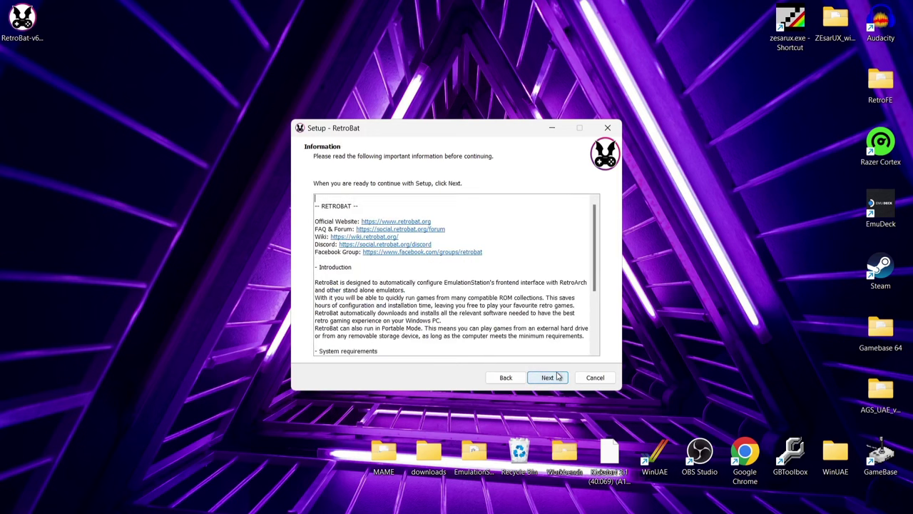
Step: Install RetroBat into C:\RetroBat with a desktop shortcut and finish the setup wizard
left_click(558, 377)
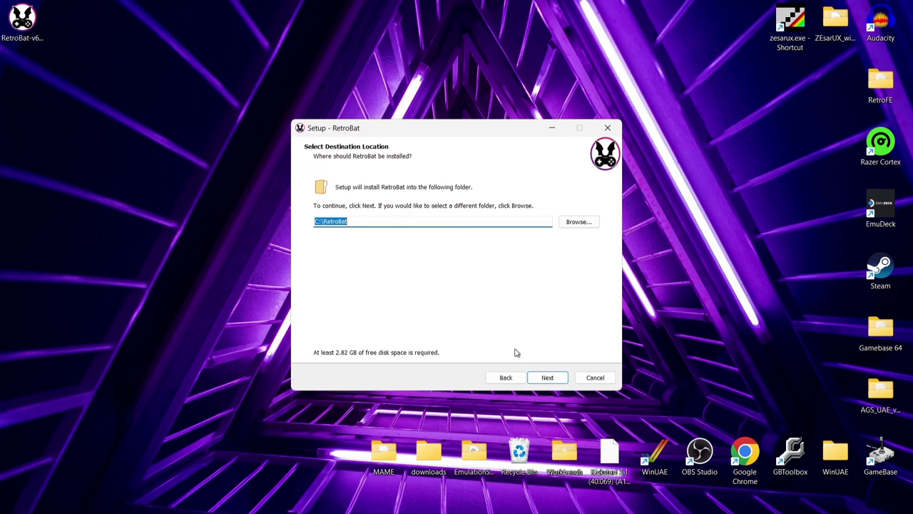
left_click(549, 382)
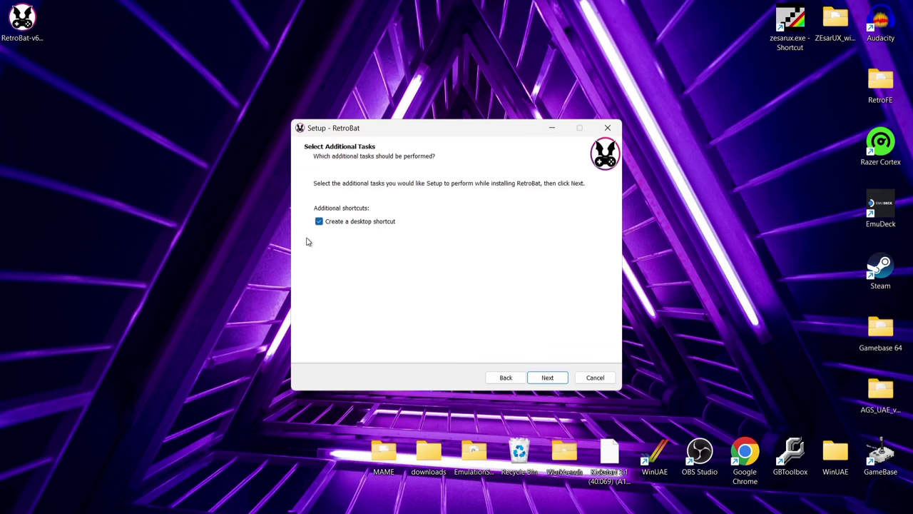
left_click(548, 376)
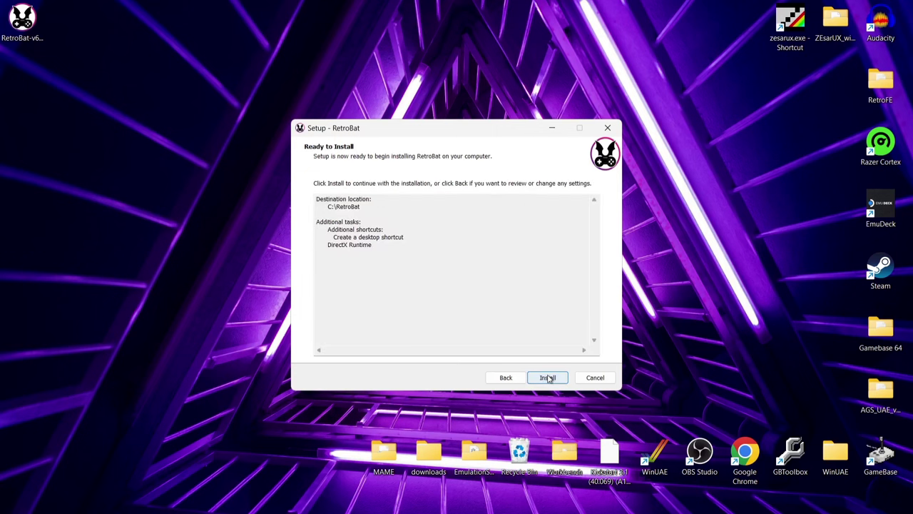
left_click(548, 377)
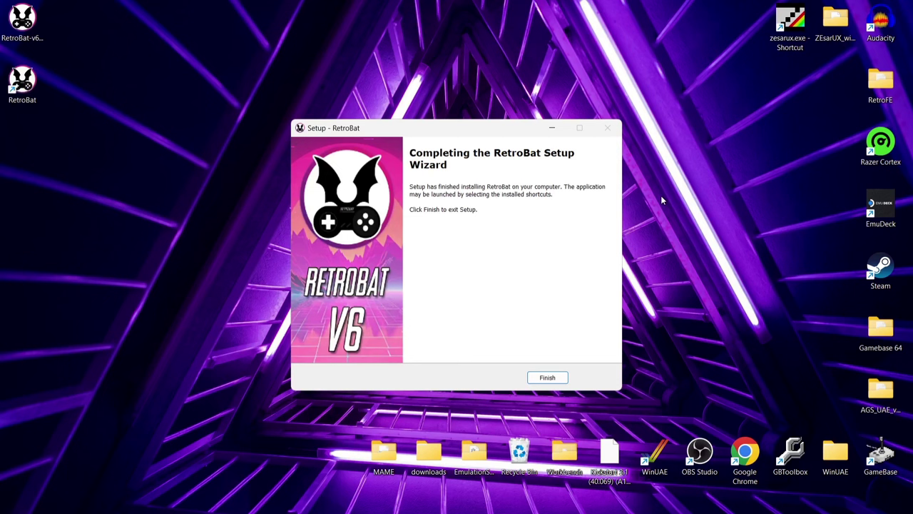
left_click(557, 379)
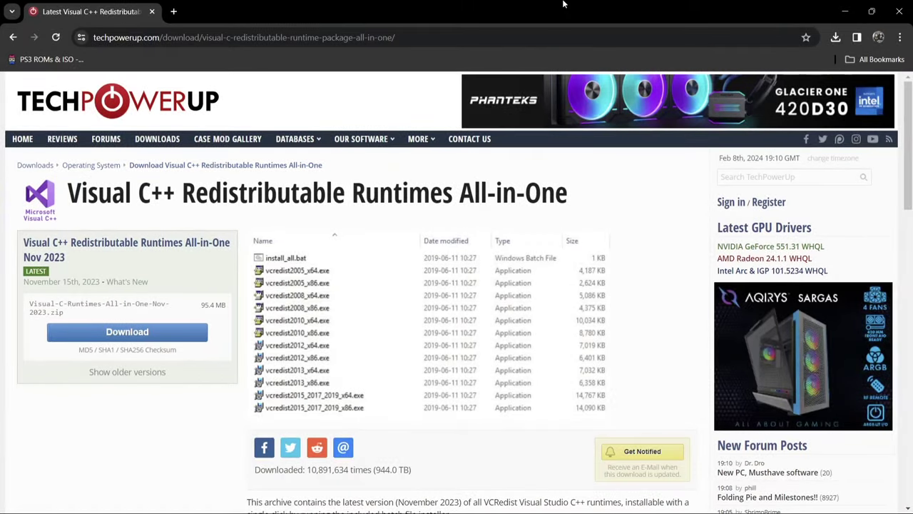
Step: Download the Visual C++ Redistributable Runtimes All-in-One Nov 2023 zip from the TechPowerUp NL server and open the archive
left_click(137, 334)
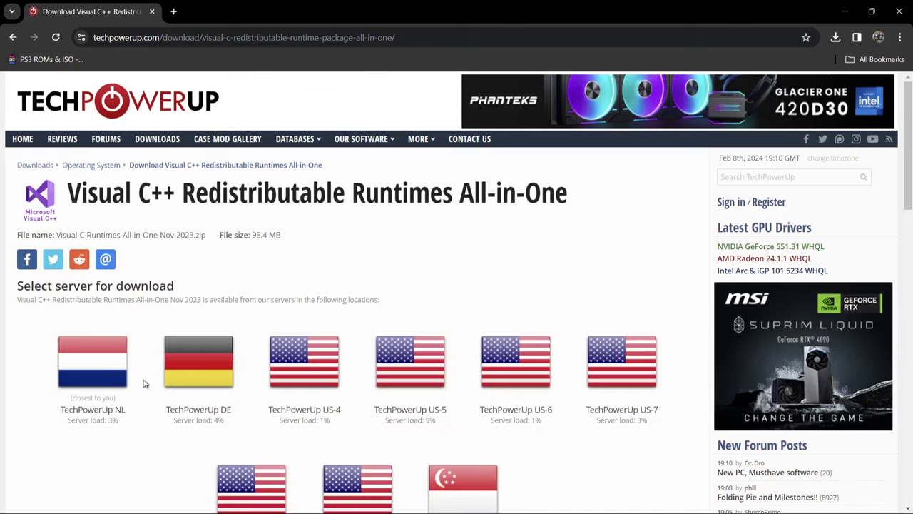
left_click(93, 357)
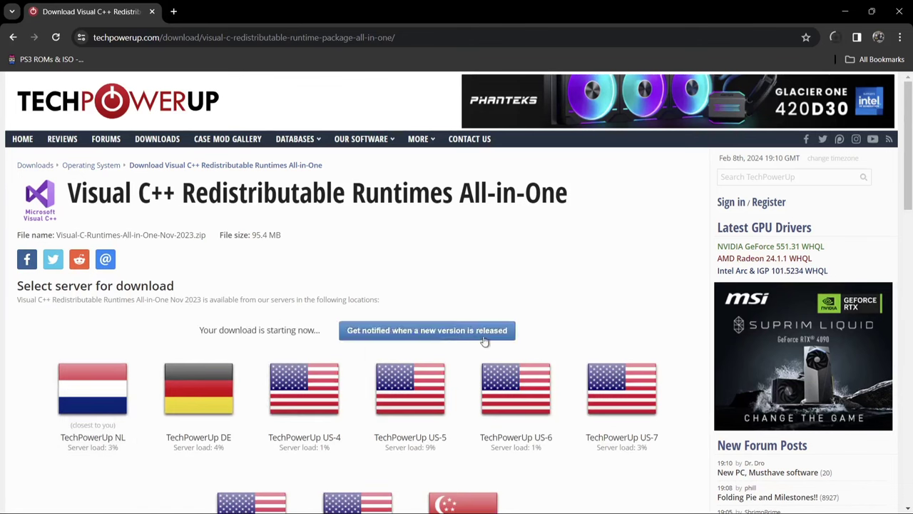
left_click(746, 67)
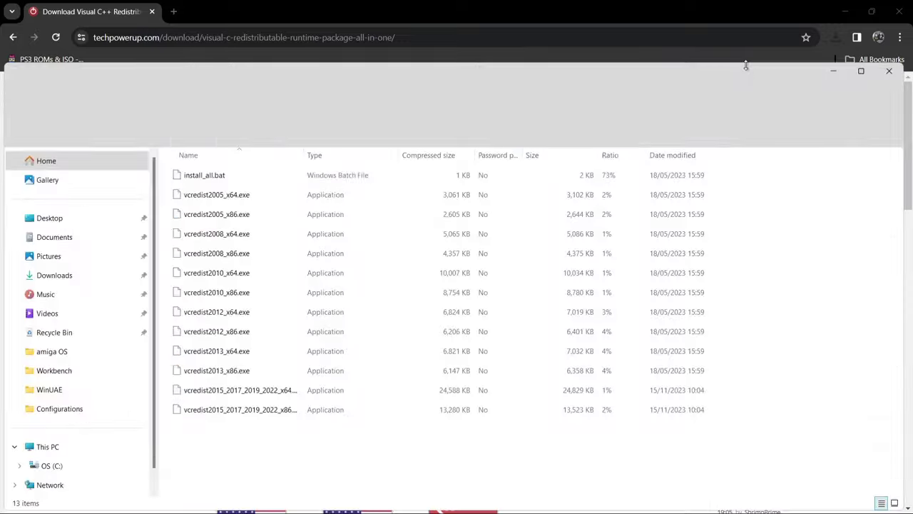
left_click(845, 11)
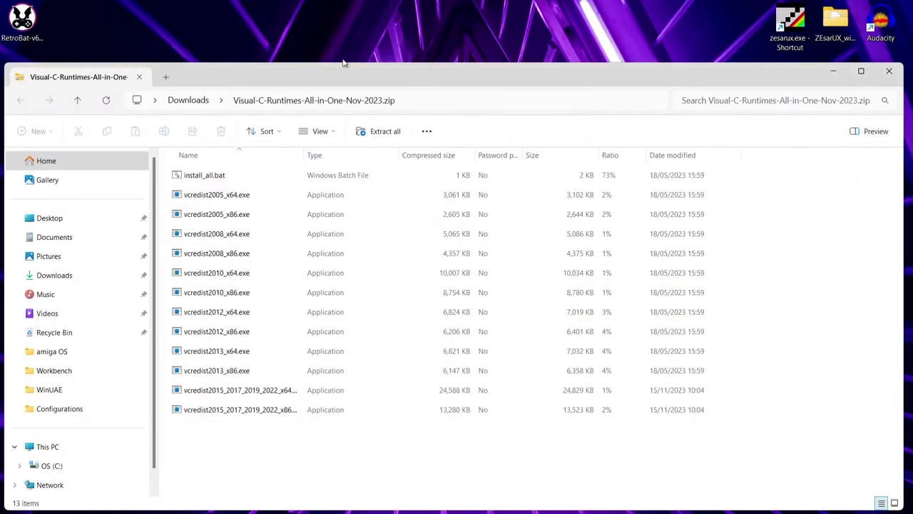
Step: Move the archive window aside and create a new folder on the desktop
left_click_drag(328, 75, 686, 66)
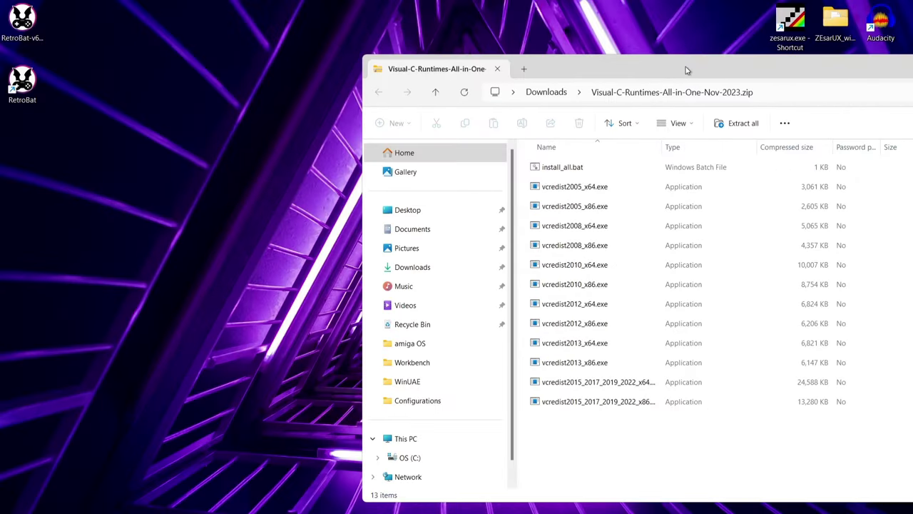
right_click(158, 182)
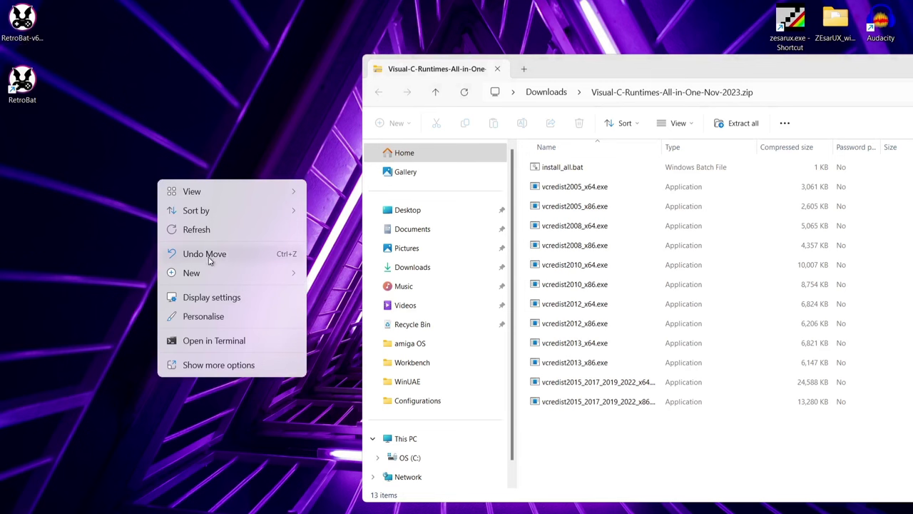
mouse_move(209, 273)
left_click(339, 276)
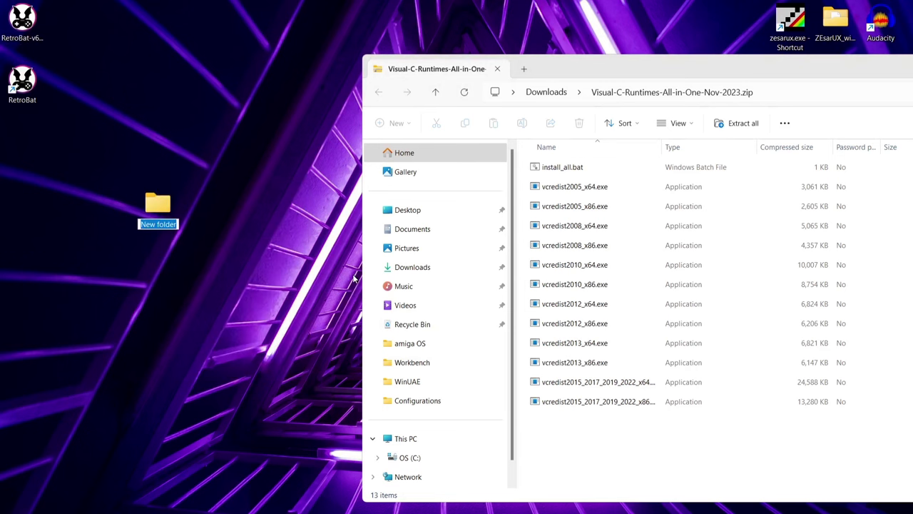
Step: Copy all files from the Visual-C-Runtimes-All-in-One-Nov-2023.zip archive into the new desktop folder and put the archive window away
left_click(569, 430)
left_click_drag(568, 430, 542, 163)
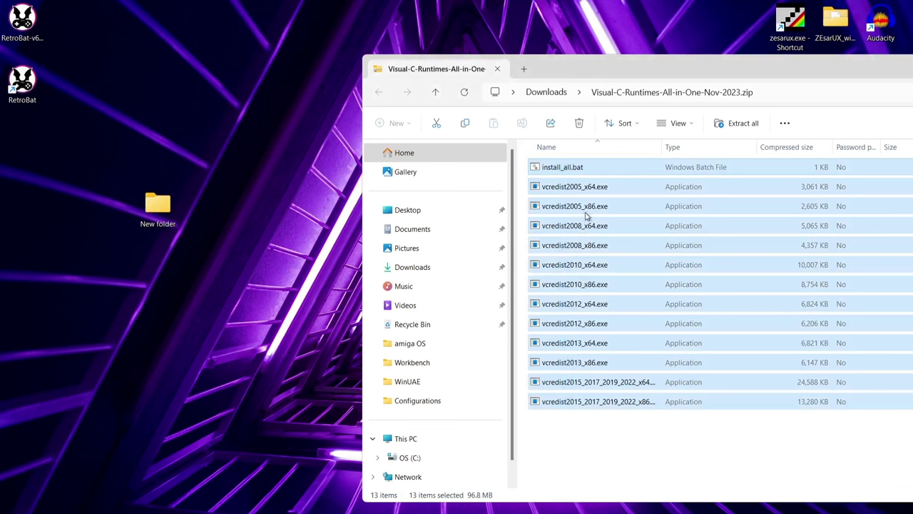
left_click_drag(585, 207, 162, 212)
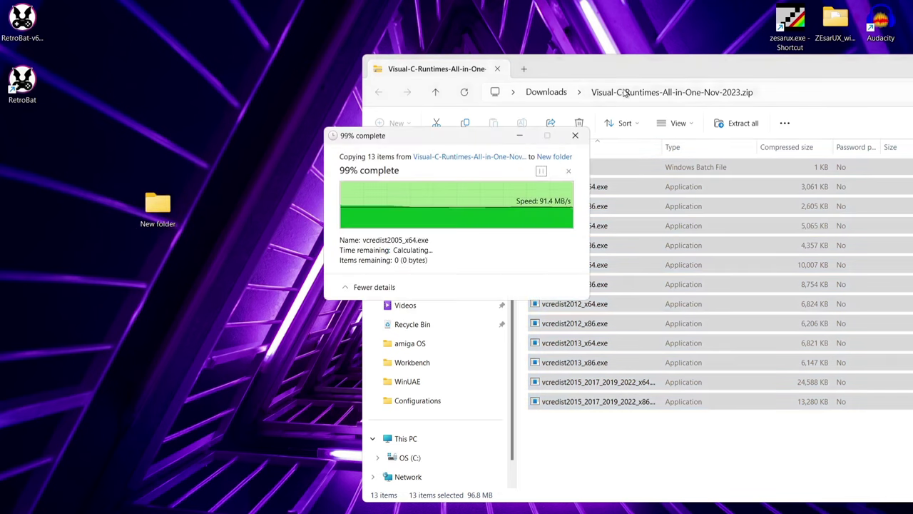
left_click_drag(709, 74, 657, 11)
left_click(832, 77)
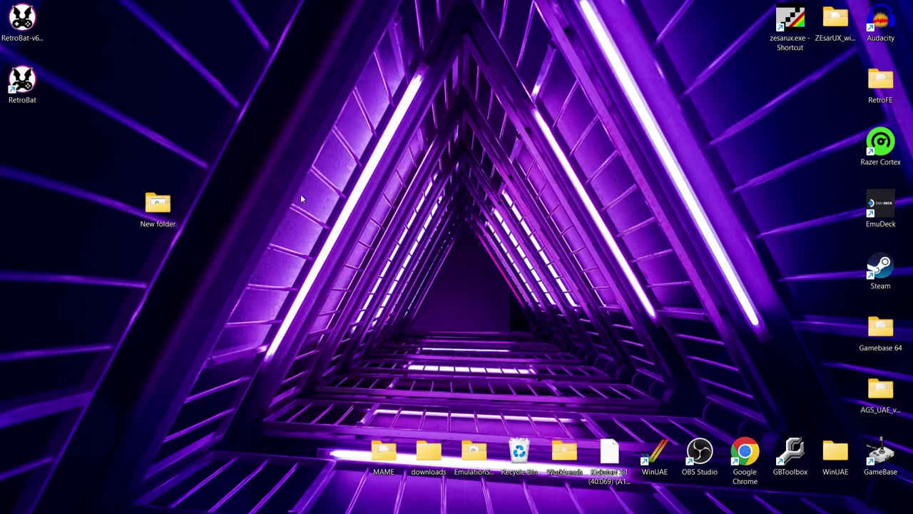
Step: Run install_all.bat from the new desktop folder, allow it past the SmartScreen warning, and close the folder window once it finishes
double_click(171, 205)
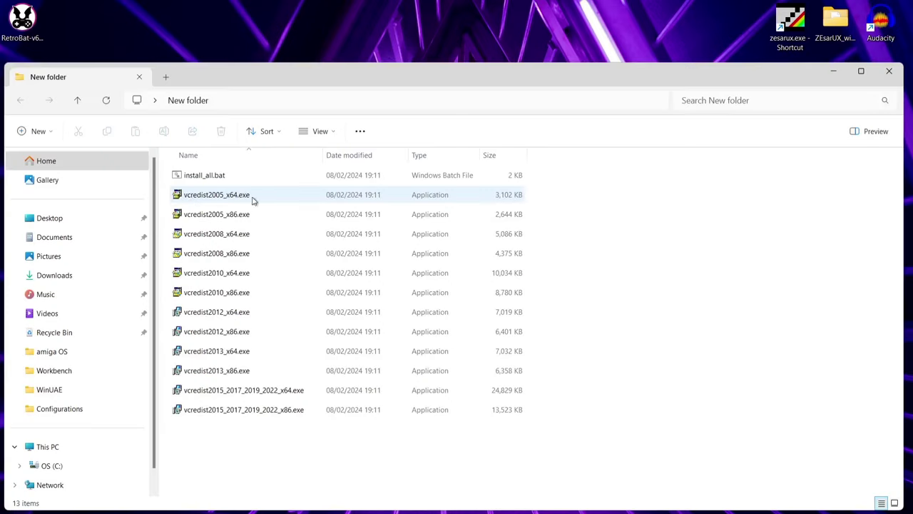
double_click(321, 71)
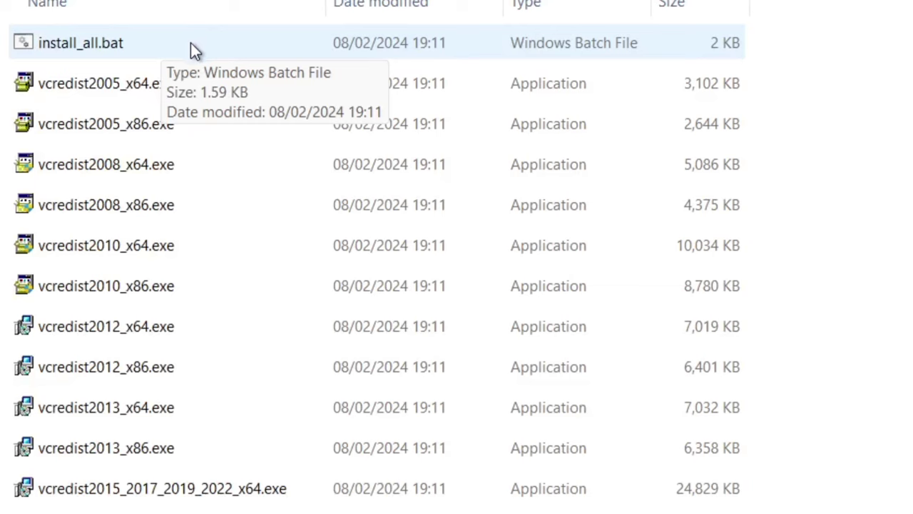
double_click(191, 43)
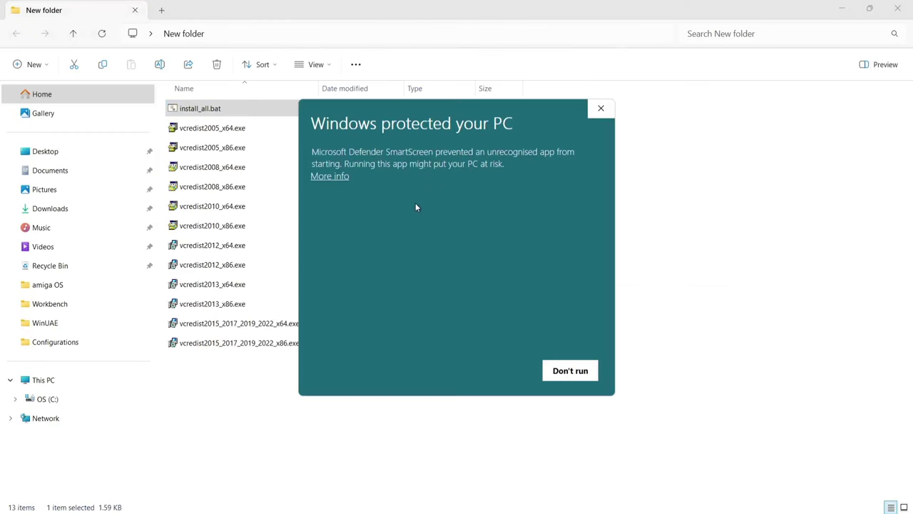
left_click(338, 176)
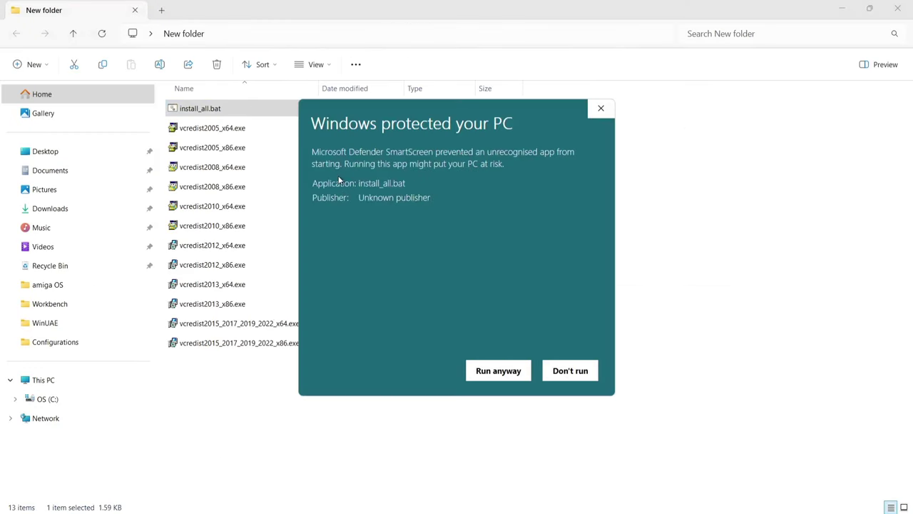
left_click(499, 371)
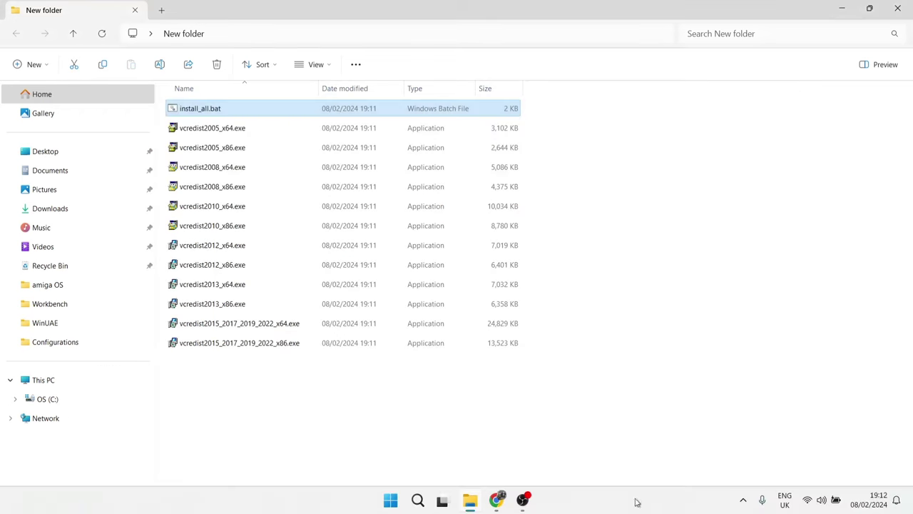
left_click(898, 8)
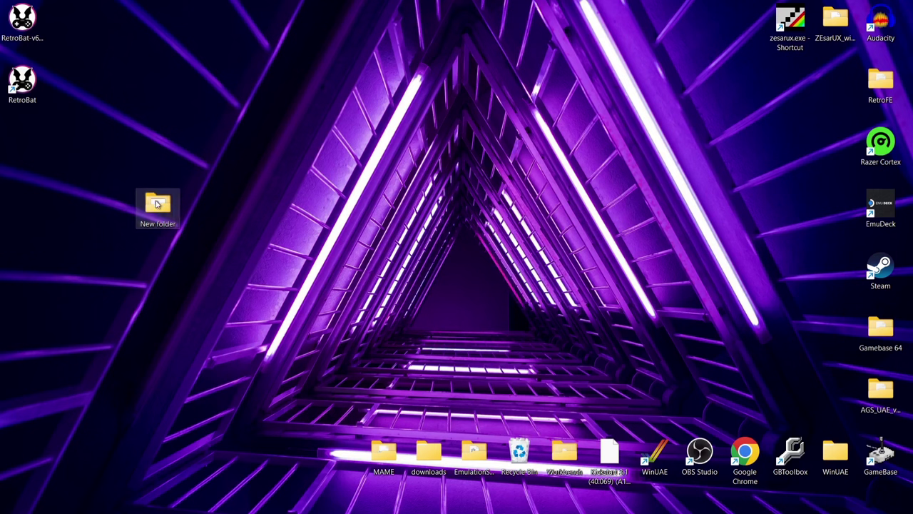
Step: Delete the New folder and the RetroBat v6 setup file from the desktop, and move the RetroBat shortcut into the freed icon spot
left_click_drag(158, 204, 519, 451)
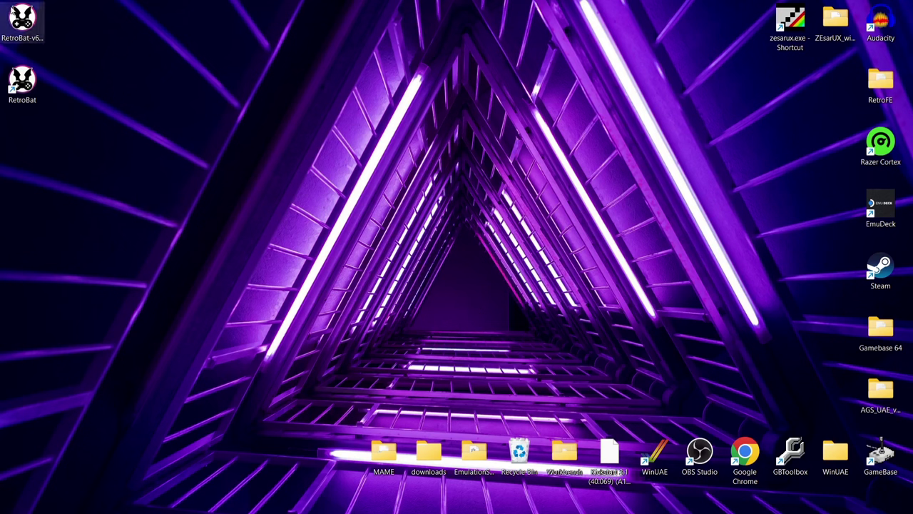
left_click_drag(13, 14, 181, 56)
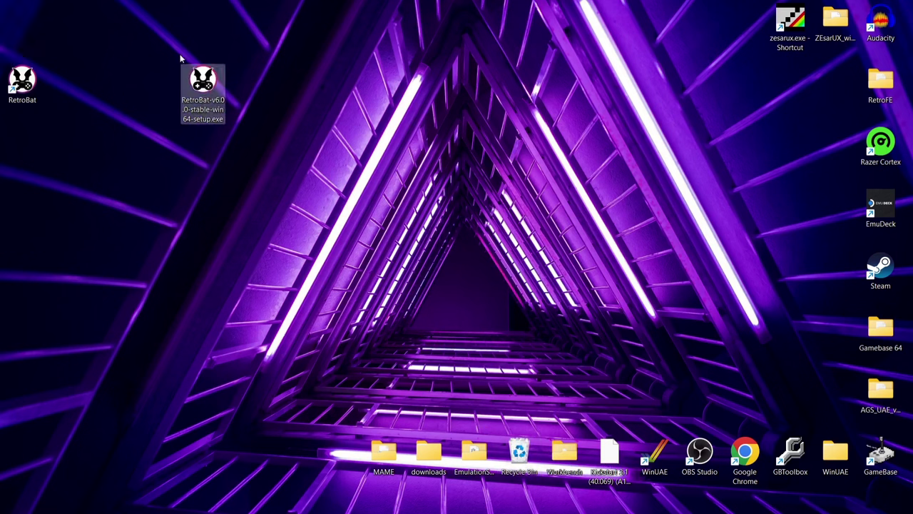
right_click(209, 91)
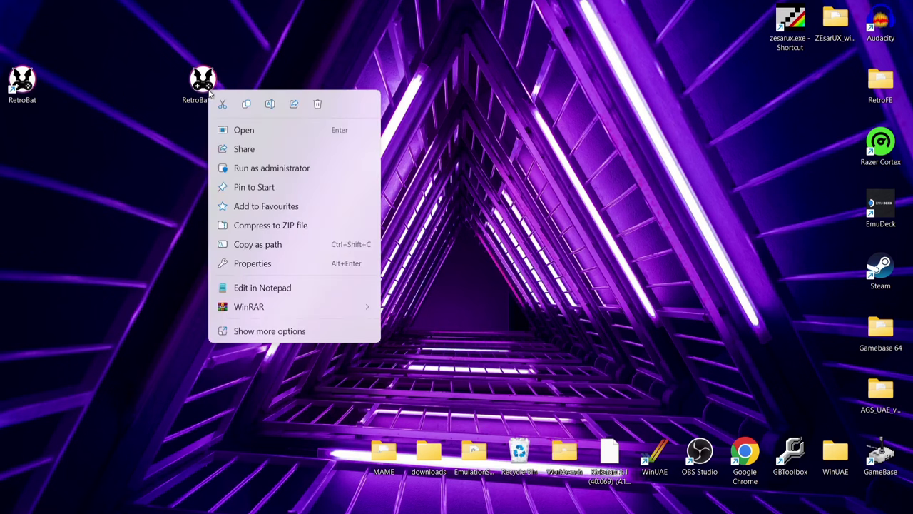
left_click(319, 107)
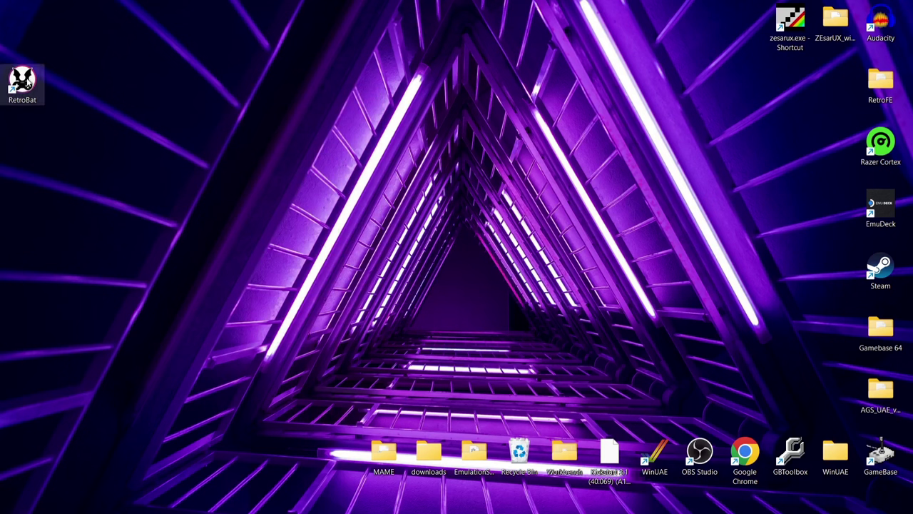
left_click_drag(29, 83, 32, 21)
left_click(112, 69)
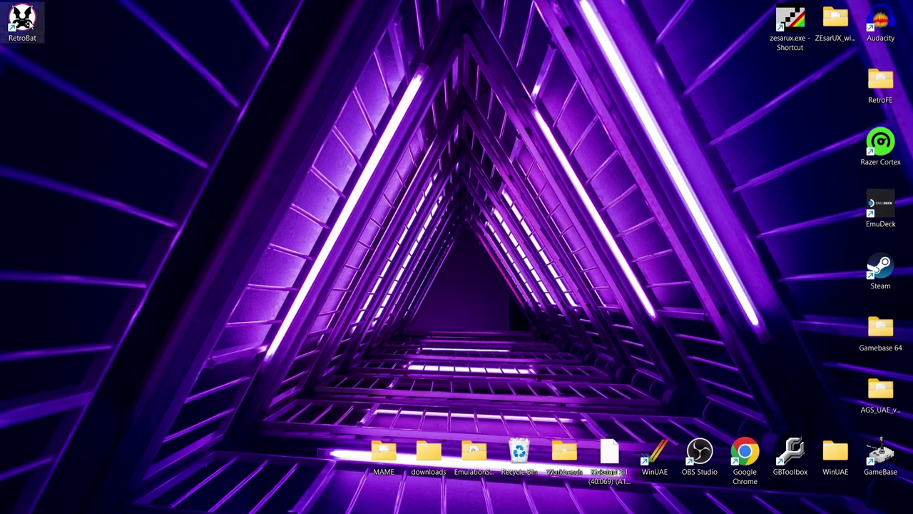
Step: Open the file location of the RetroBat desktop shortcut and launch BatGui.exe from that folder
right_click(29, 23)
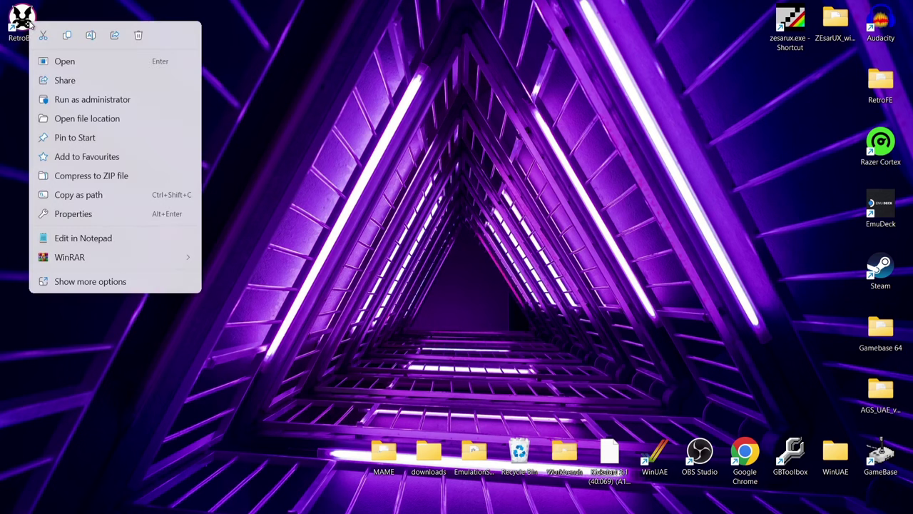
left_click(83, 119)
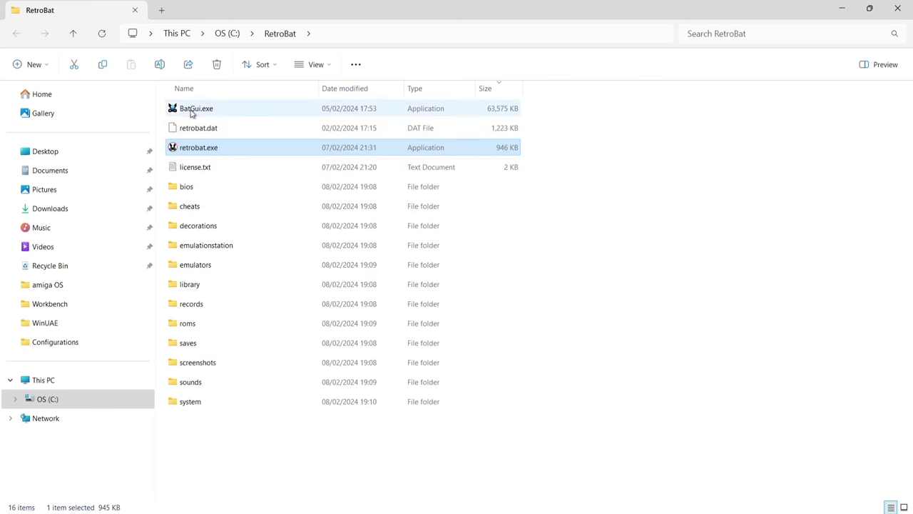
double_click(268, 110)
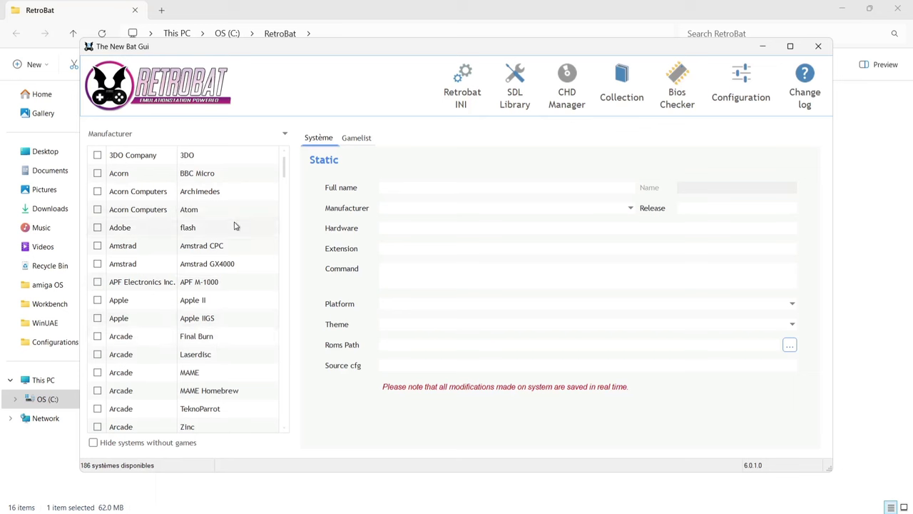
Step: Look over the systems list in Bat Gui, try the Collection and Bios Checker tools, and dismiss their messages
mouse_move(284, 169)
left_mouse_down()
mouse_move(284, 422)
mouse_move(259, 298)
mouse_move(271, 167)
mouse_move(282, 193)
mouse_move(283, 151)
left_mouse_up()
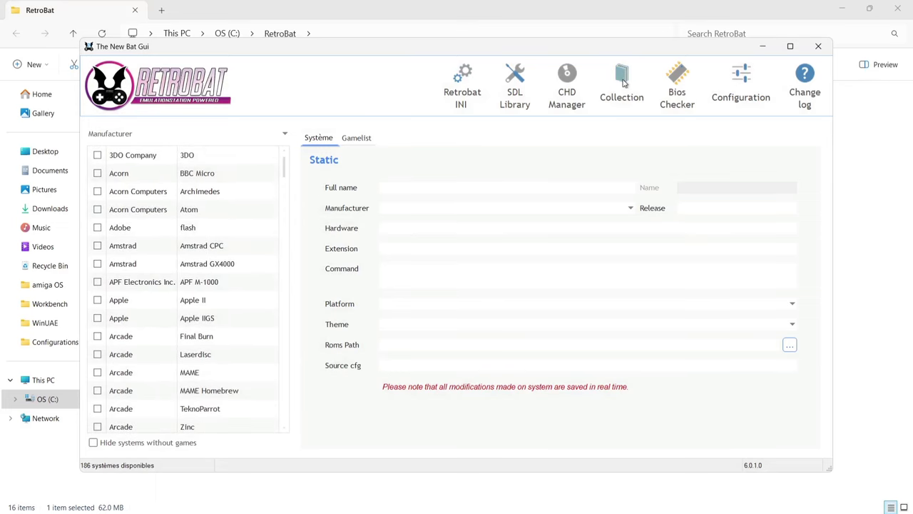
left_click(621, 80)
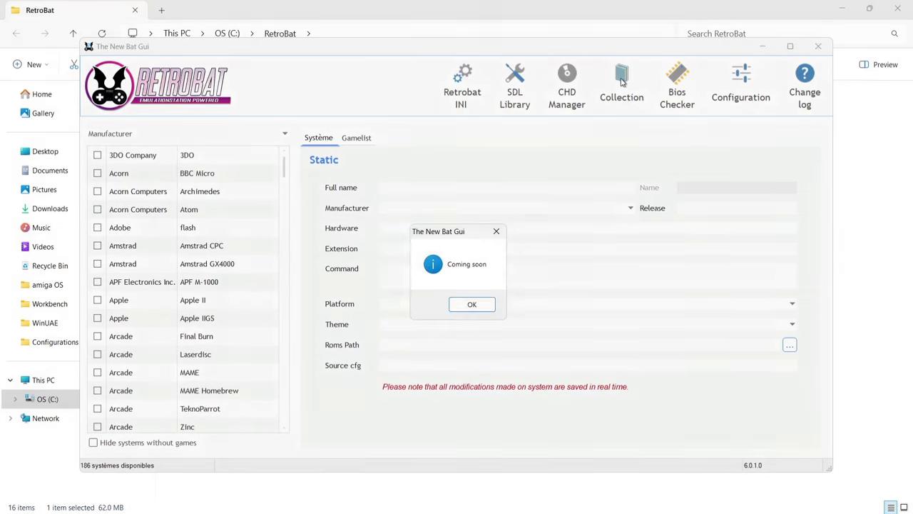
left_click(462, 305)
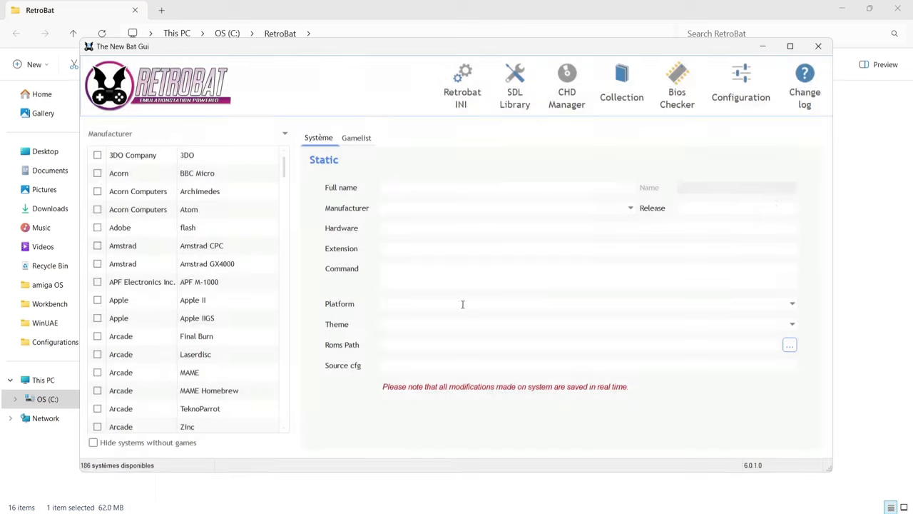
left_click(679, 78)
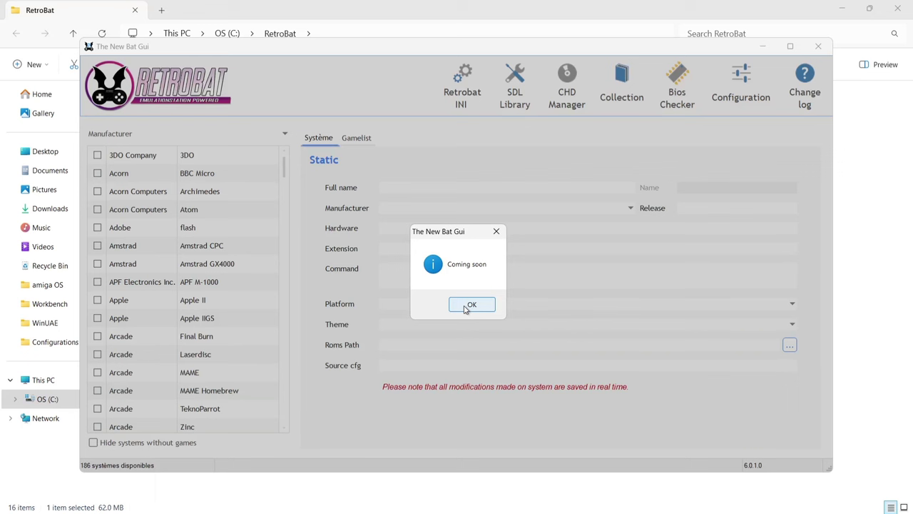
left_click(472, 306)
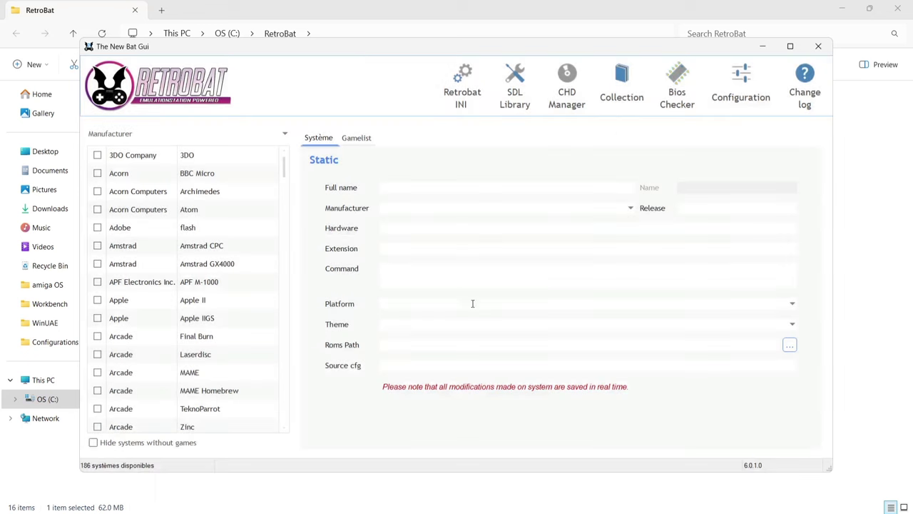
Step: View the RetroBat path and language settings in the Bat Gui configuration, check the folder chooser, and close without changes
left_click(742, 80)
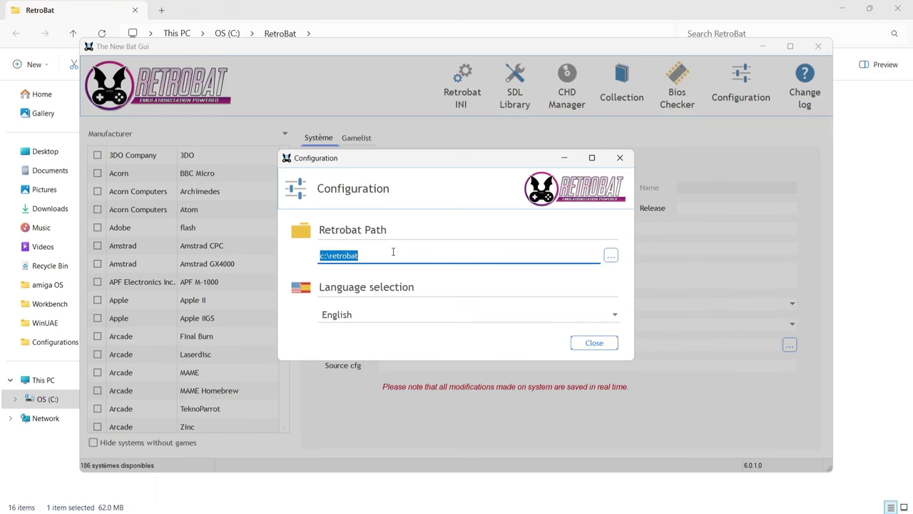
left_click(611, 255)
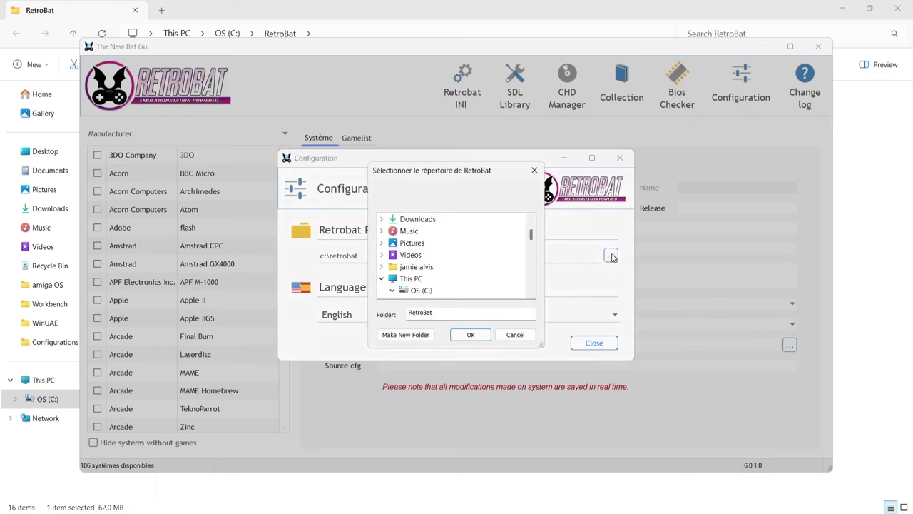
left_click(620, 157)
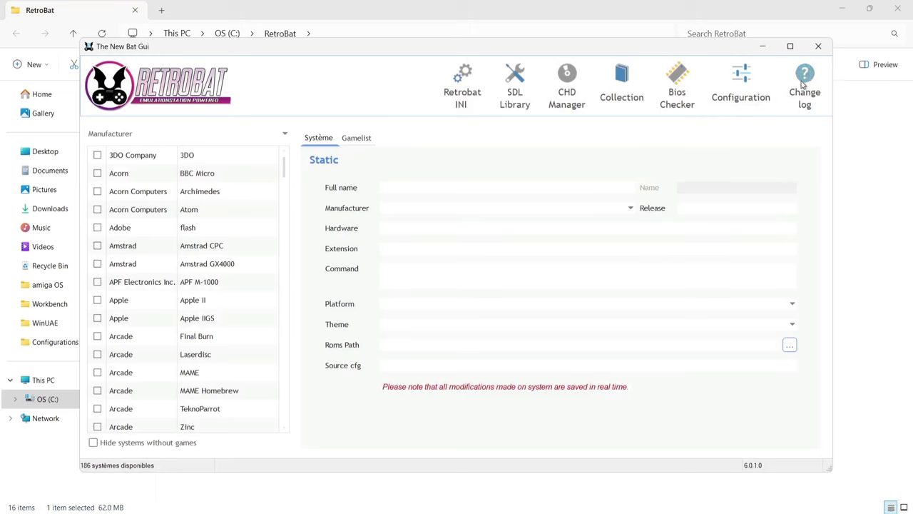
Step: Read the Bat Gui change log, close Bat Gui, and clear the file selection in the RetroBat folder
left_click(804, 82)
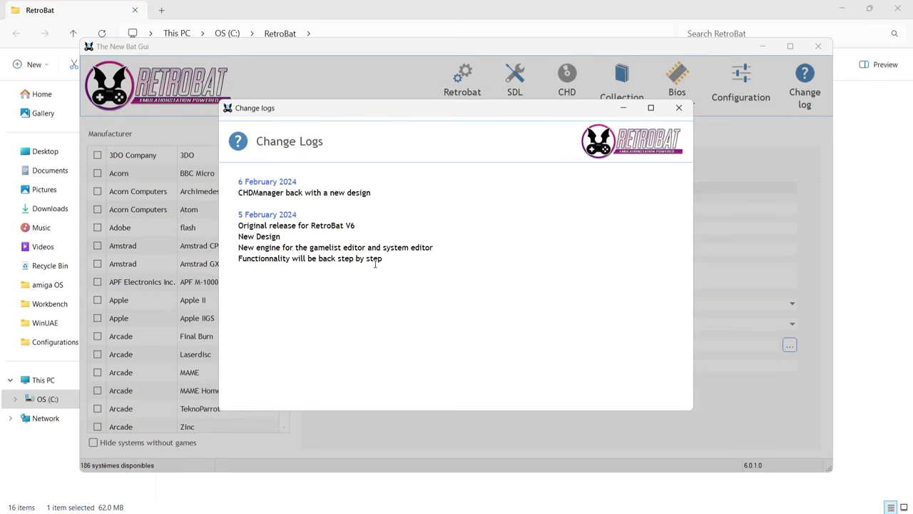
left_click(680, 108)
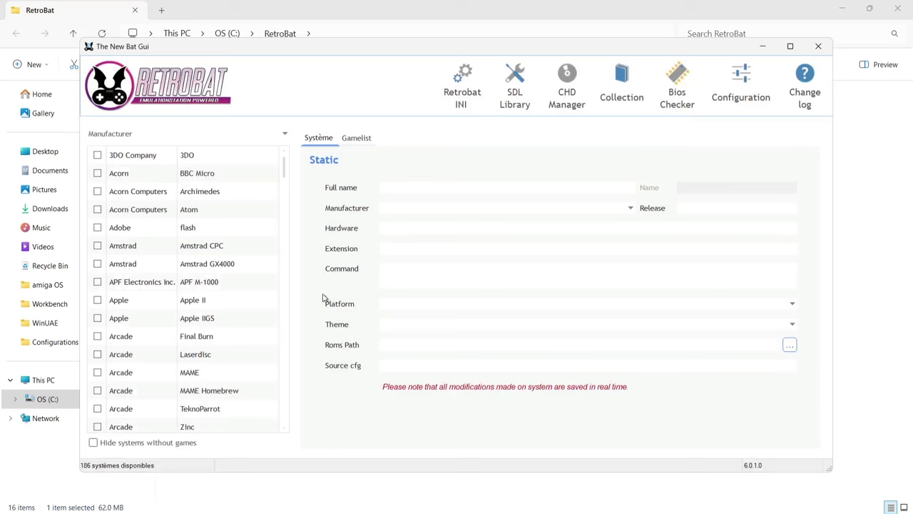
left_click(819, 47)
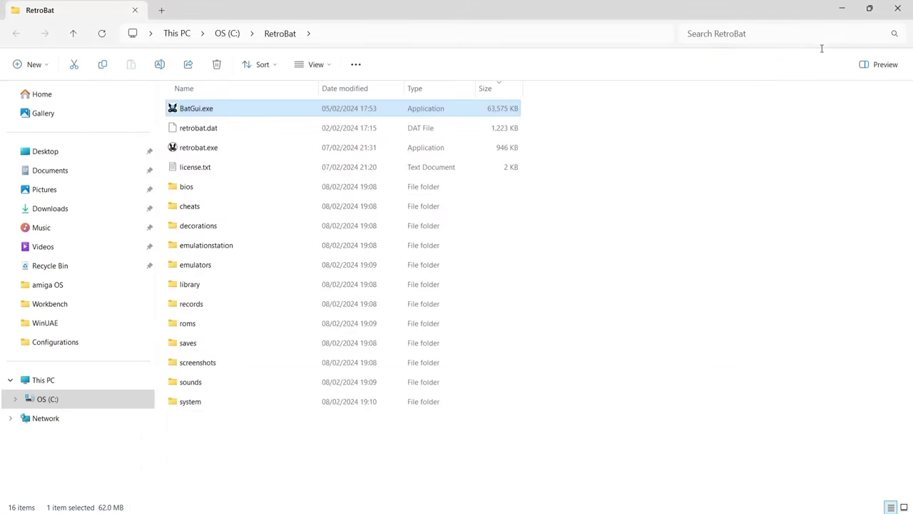
left_click(601, 338)
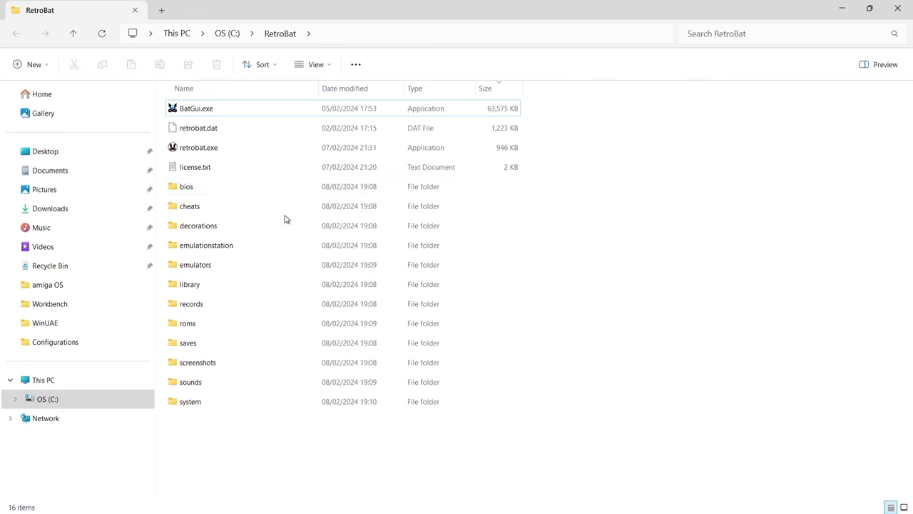
Step: Look through the contents of RetroBat's bios folder and return to the RetroBat folder
double_click(216, 188)
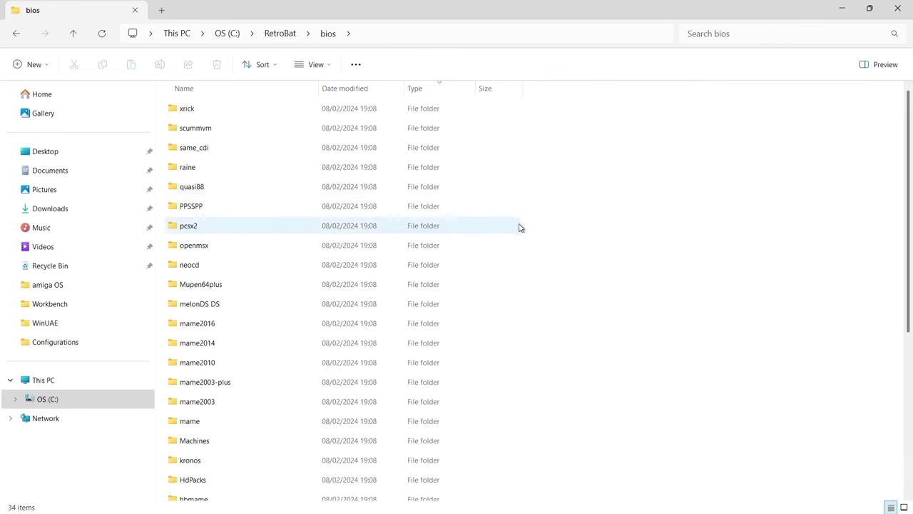
left_click_drag(910, 163, 911, 333)
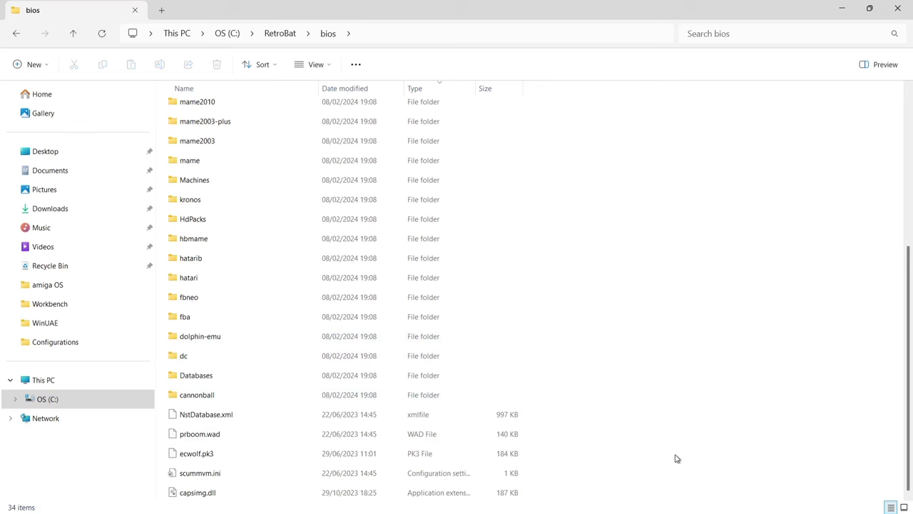
scroll(903, 271, "up", 5)
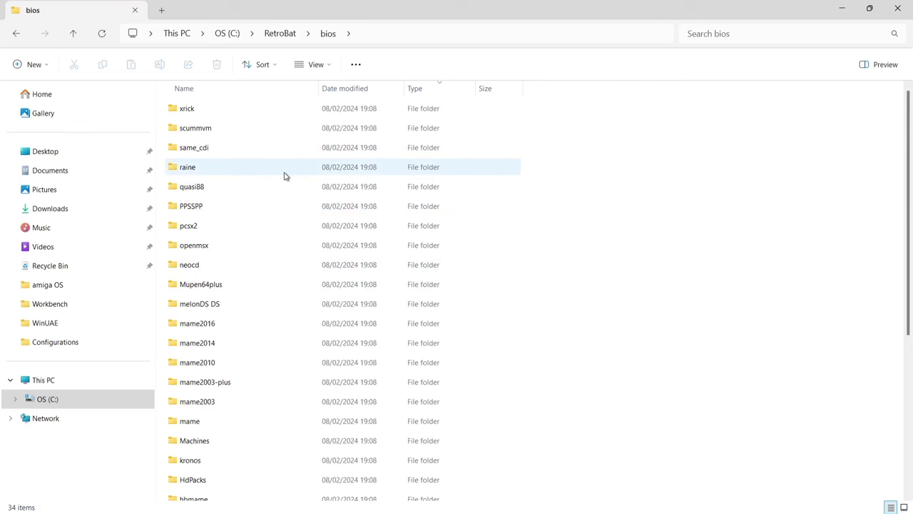
left_click(16, 34)
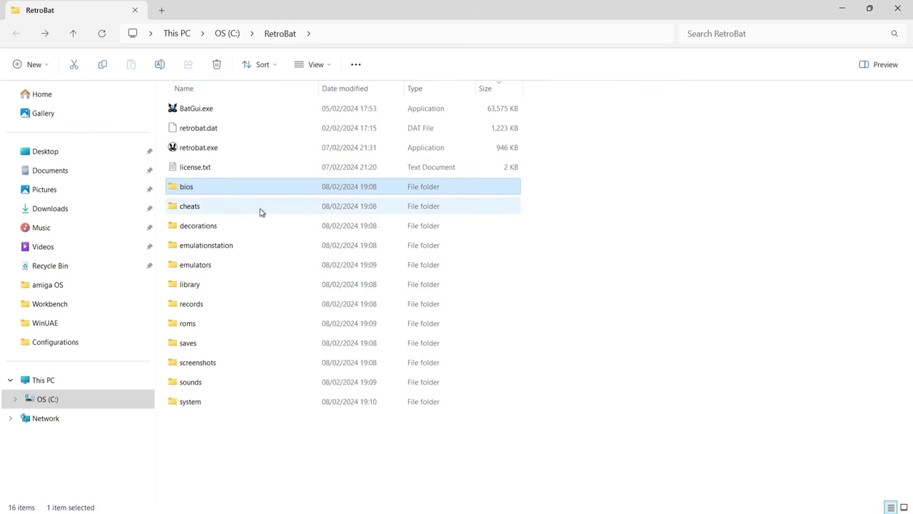
Step: Look through RetroBat's cheats folder and its retroarch subfolder, and return to the RetroBat folder
double_click(257, 207)
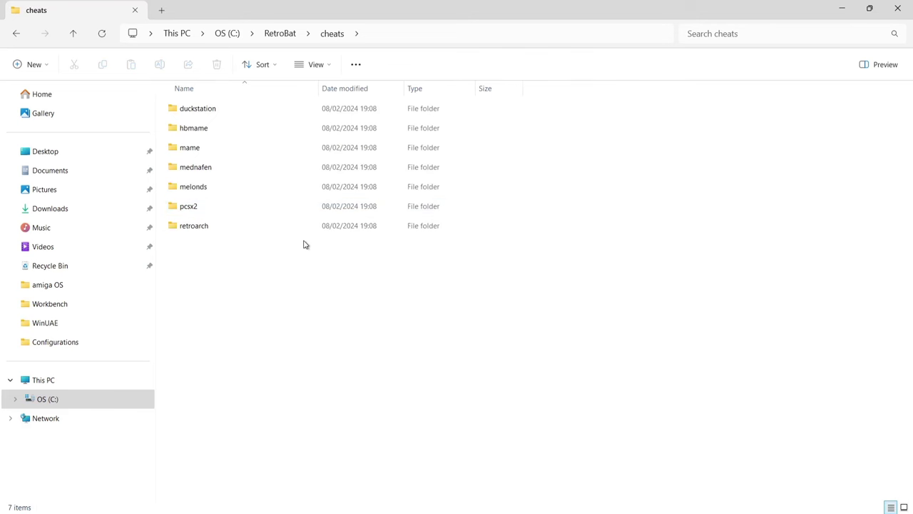
double_click(265, 228)
key("alt+Left")
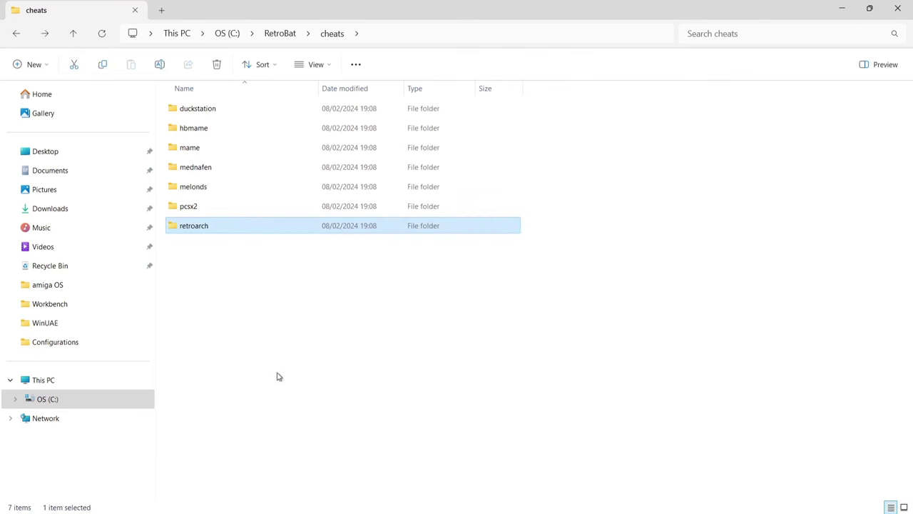
left_click(279, 376)
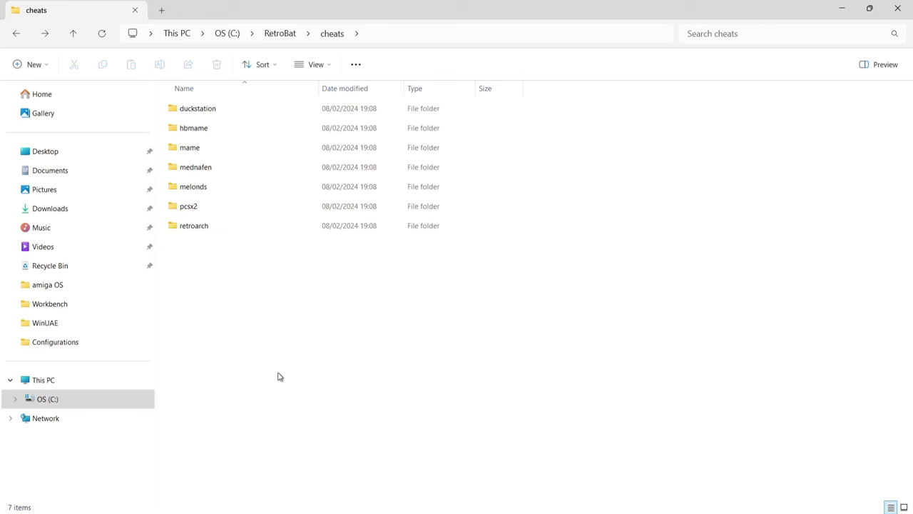
left_click_drag(279, 376, 296, 349)
left_click(17, 35)
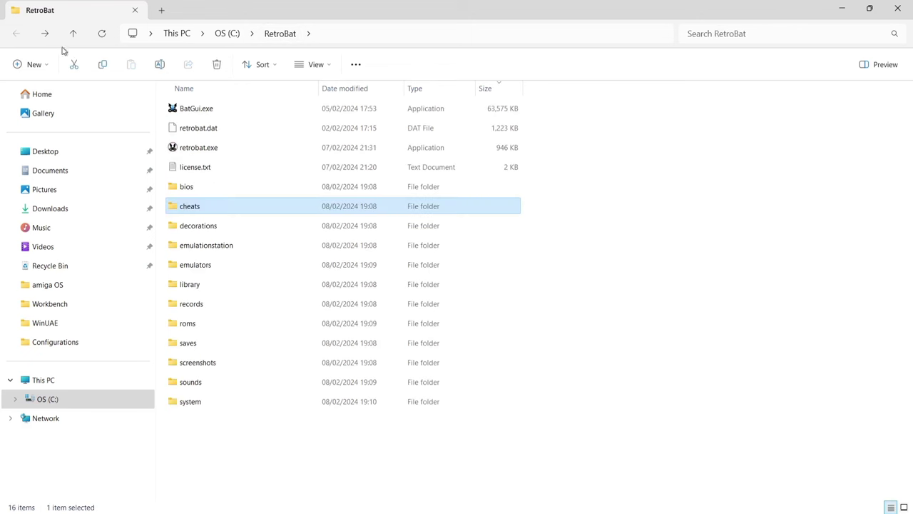
Step: Look inside the themes folder in RetroBat's emulationstation\.emulationstation directory and return to the .emulationstation folder
double_click(222, 245)
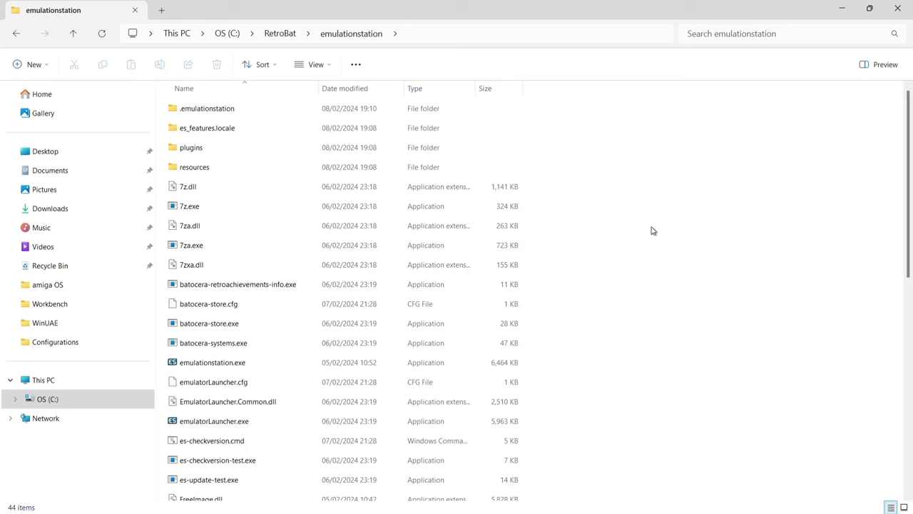
double_click(312, 114)
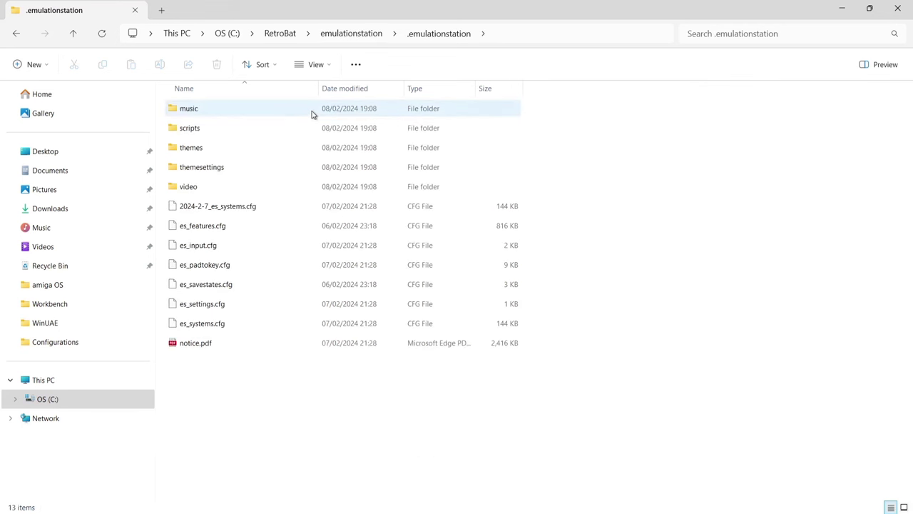
double_click(291, 149)
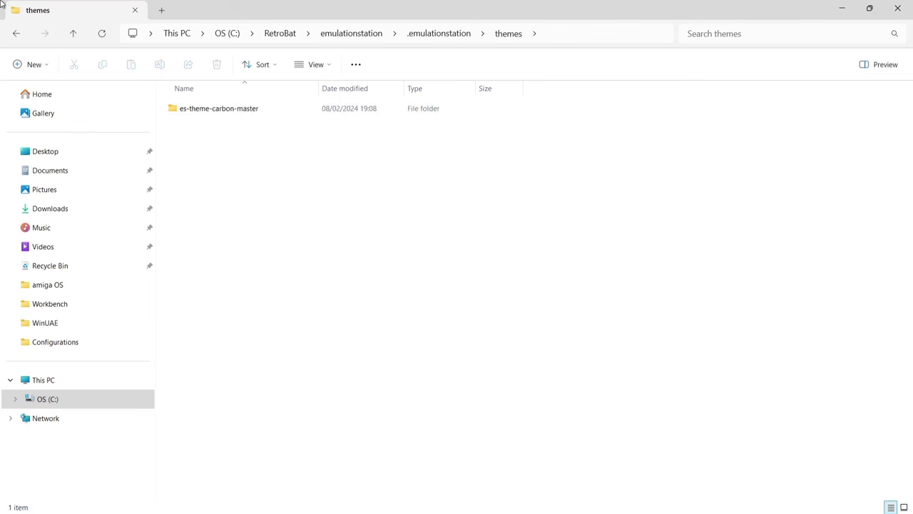
left_click(14, 34)
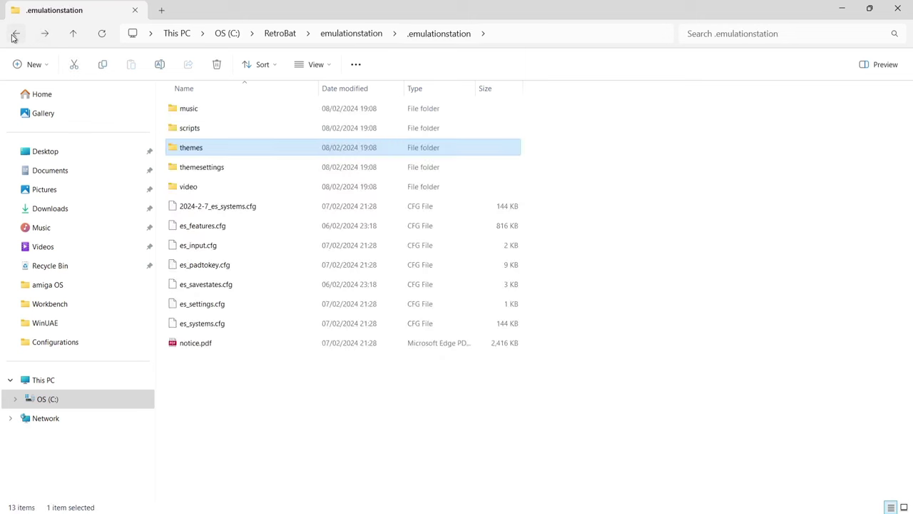
Step: View the music folder's tracks with the Name column widened to show full file names, and return to the .emulationstation folder
double_click(240, 112)
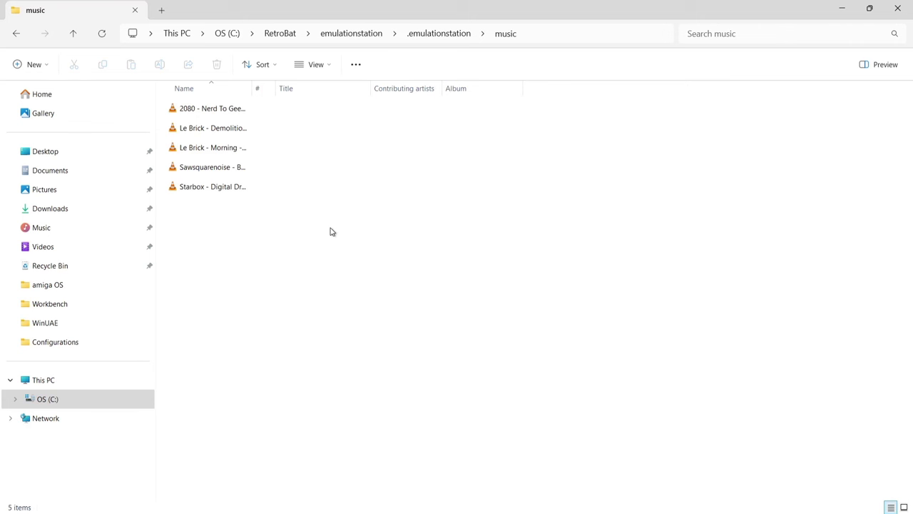
left_click_drag(252, 86, 427, 115)
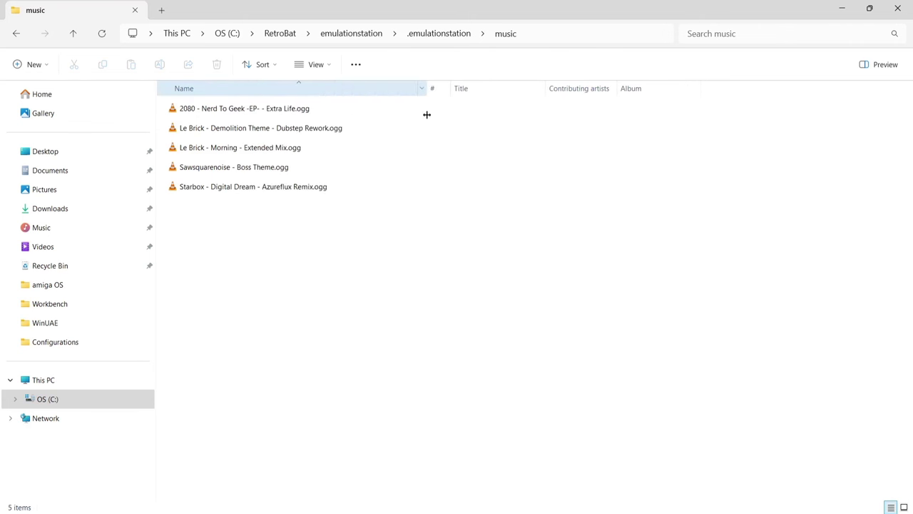
left_click(14, 39)
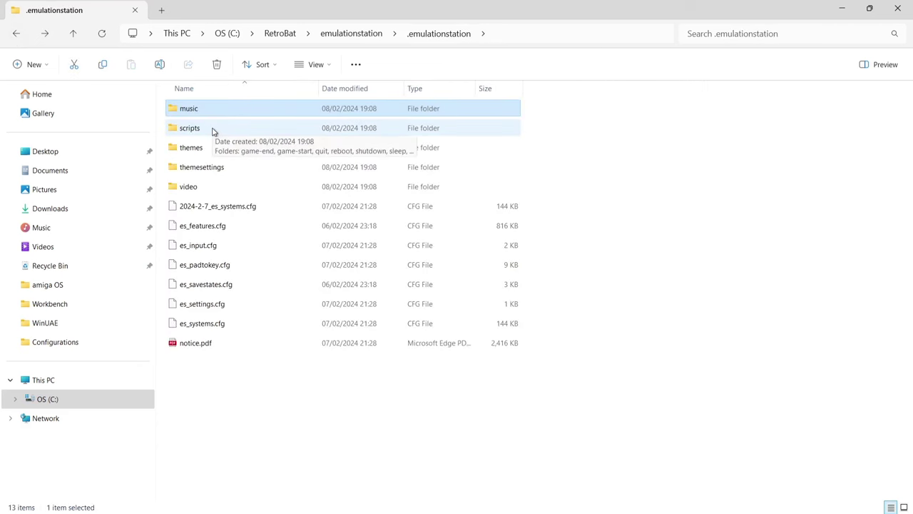
Step: Look through the videos in the .emulationstation video folder and return to the main RetroBat folder
double_click(218, 190)
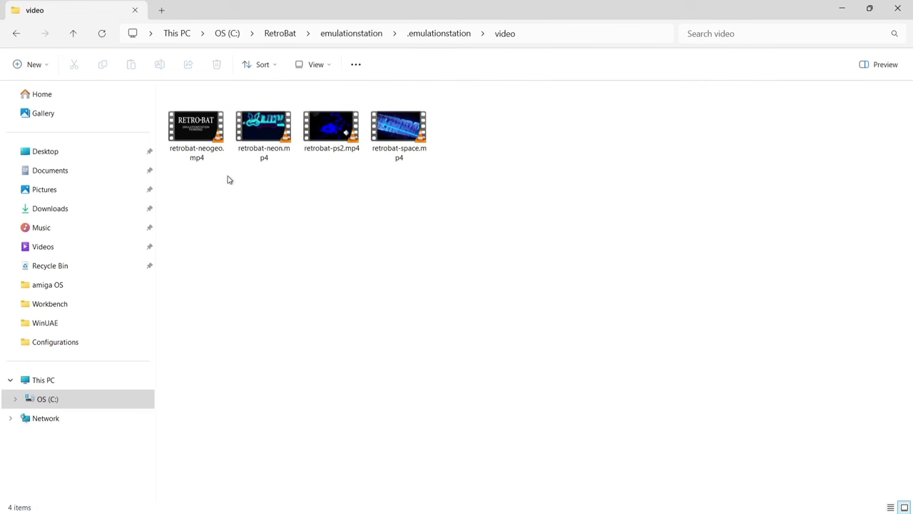
left_click(194, 142)
left_click(260, 142)
left_click(361, 235)
left_click(16, 36)
left_click(16, 36)
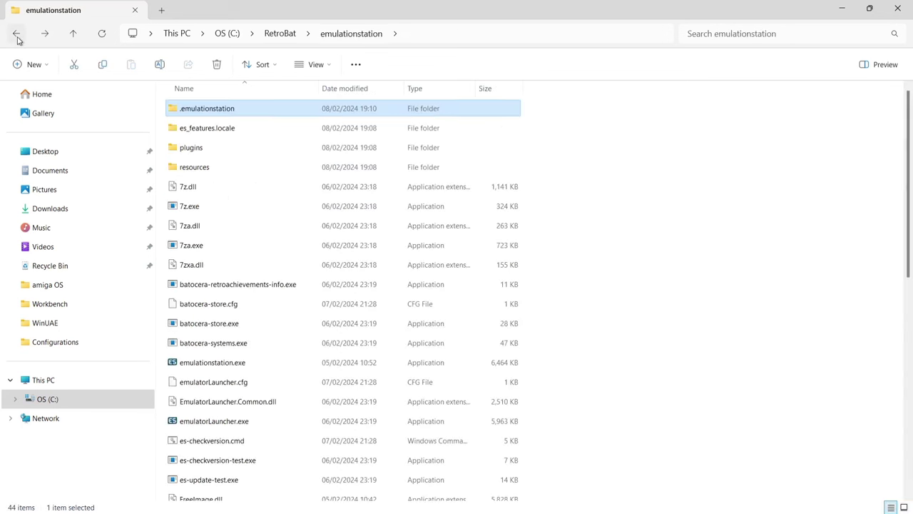
left_click(16, 36)
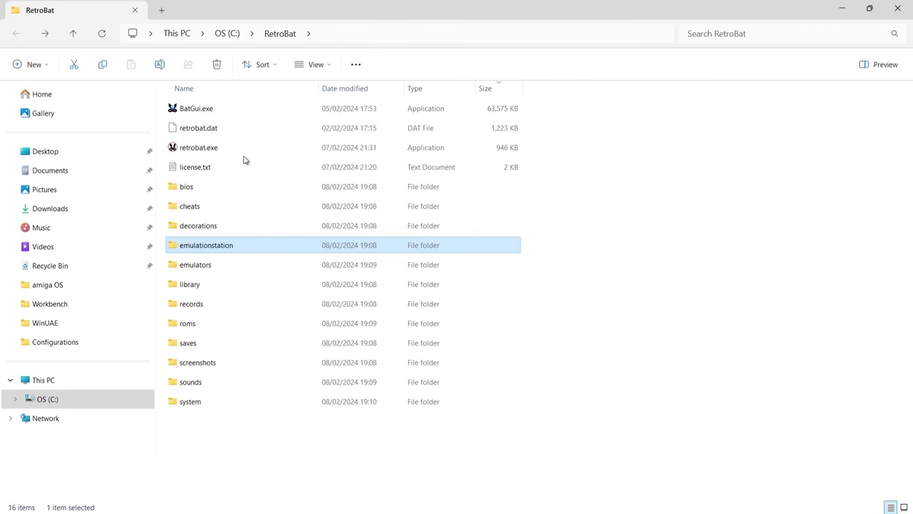
Step: Look through RetroBat's roms folder and its 3do subfolder, and return to the RetroBat folder
left_click(217, 327)
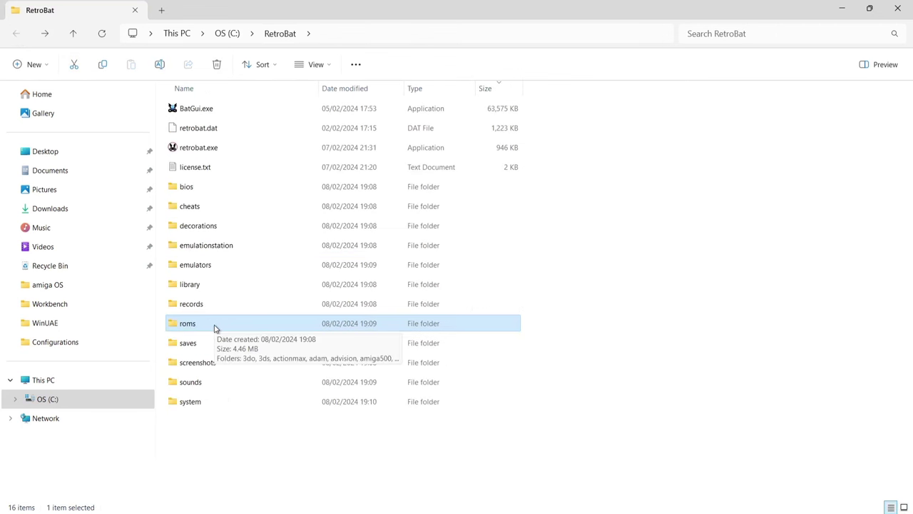
double_click(216, 326)
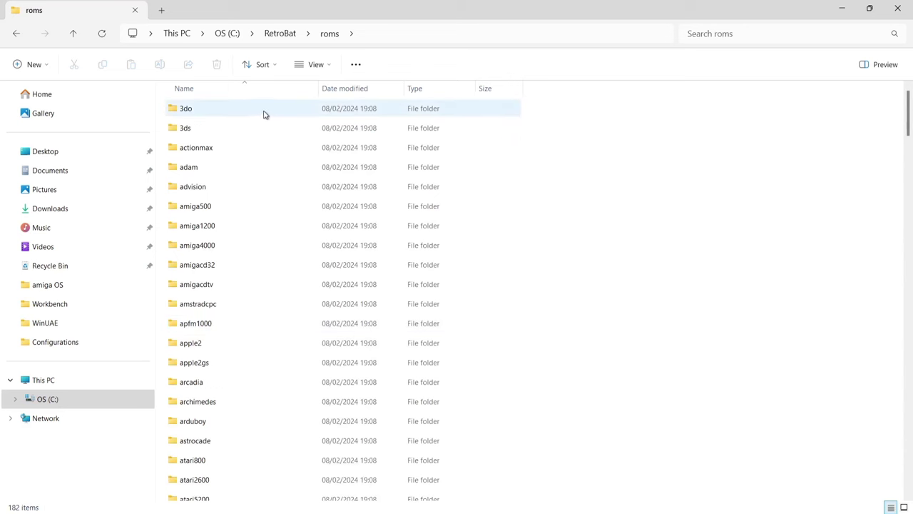
left_click_drag(910, 107, 903, 61)
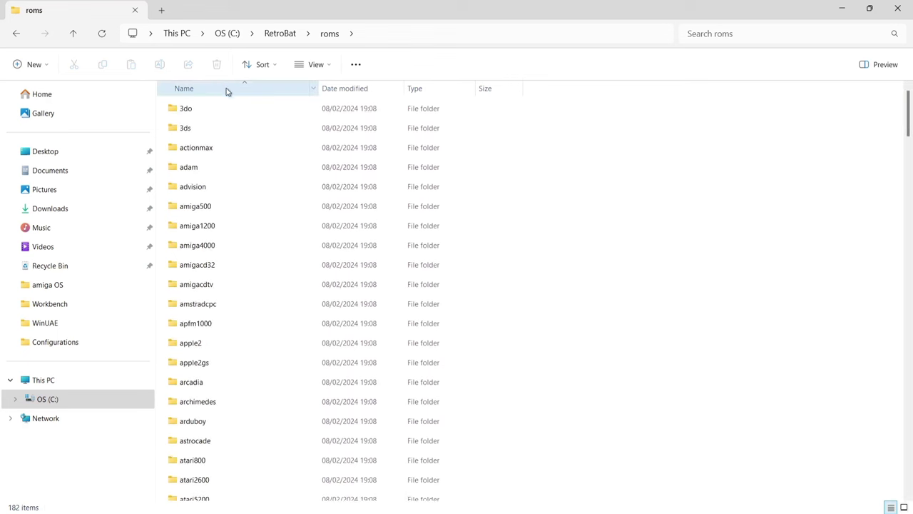
double_click(256, 116)
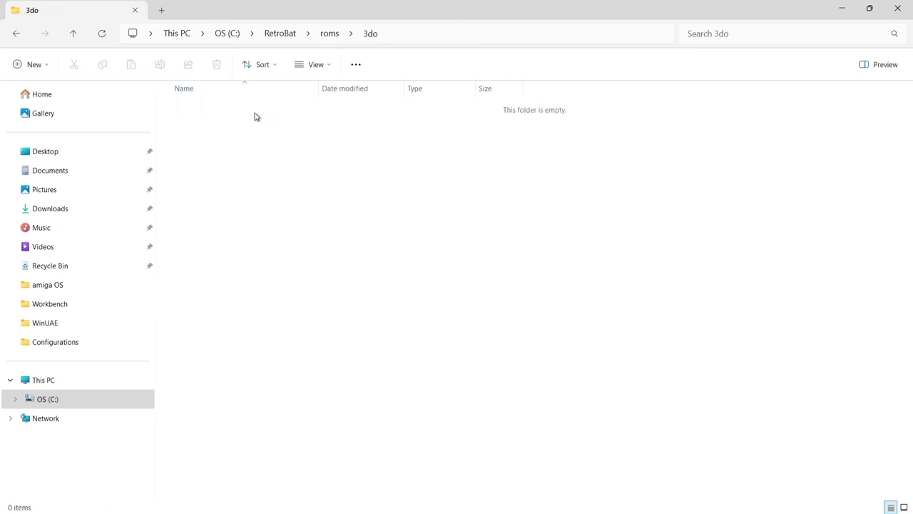
left_click(17, 34)
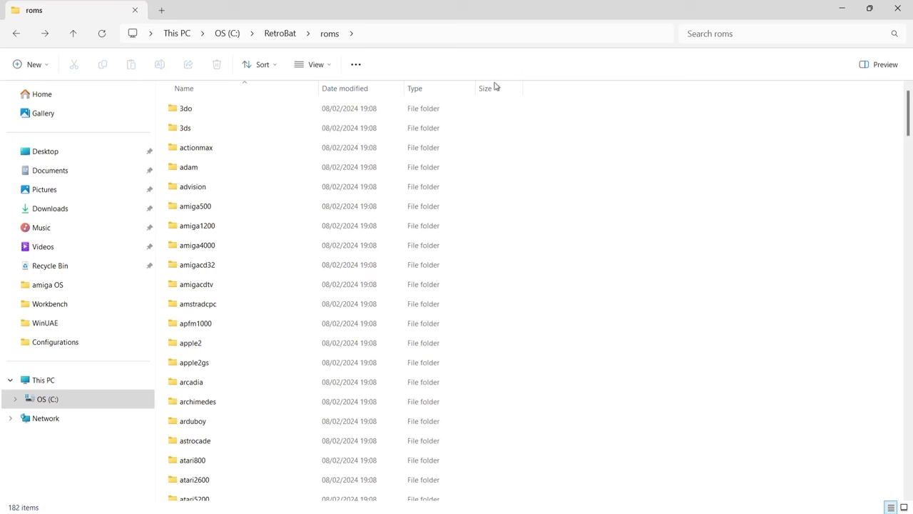
left_click(16, 33)
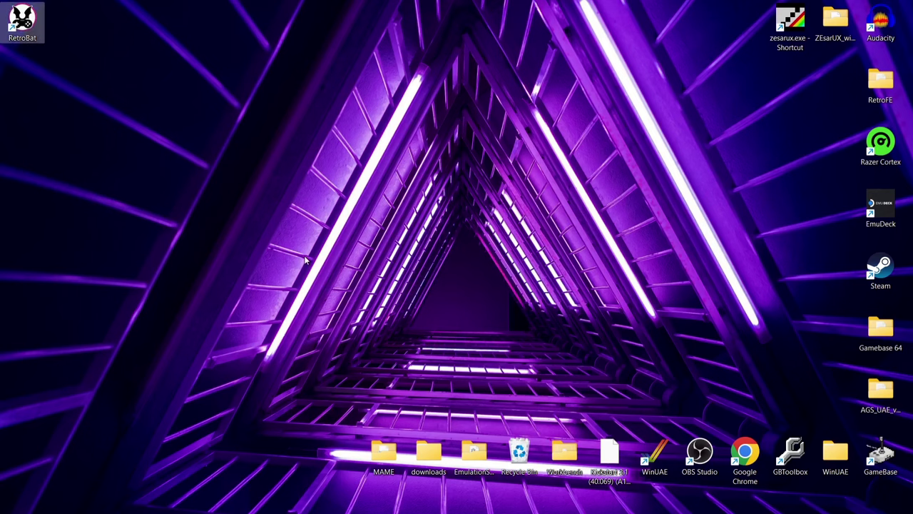
Step: Launch RetroBat from the desktop, turn off Frontend Music in its sound settings, and close the main menu
double_click(32, 24)
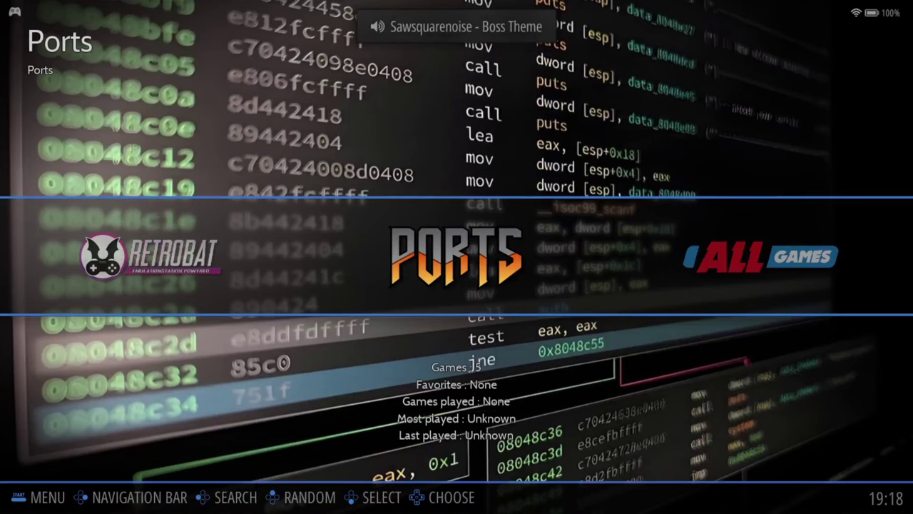
key("Escape")
key("Down")
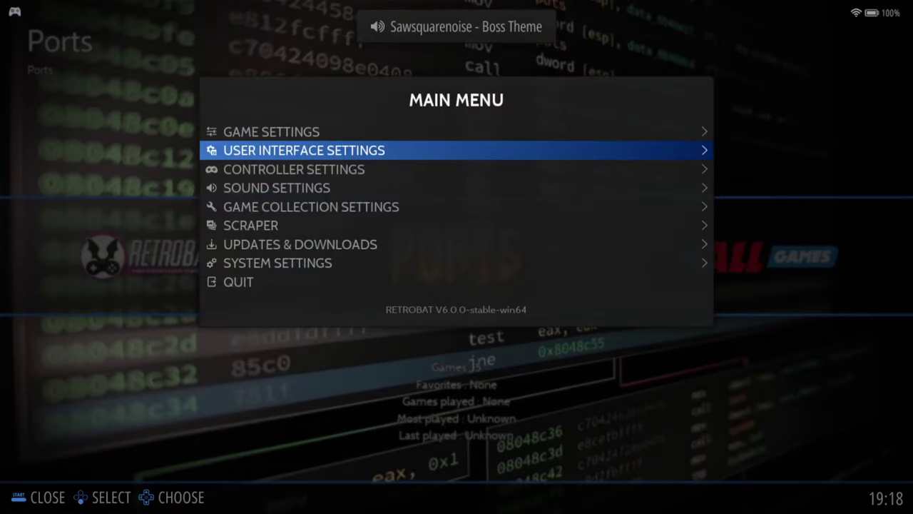
key("Down")
key("Down")
key("Return")
key("Down")
key("Down")
key("Down")
key("Return")
key("BackSpace")
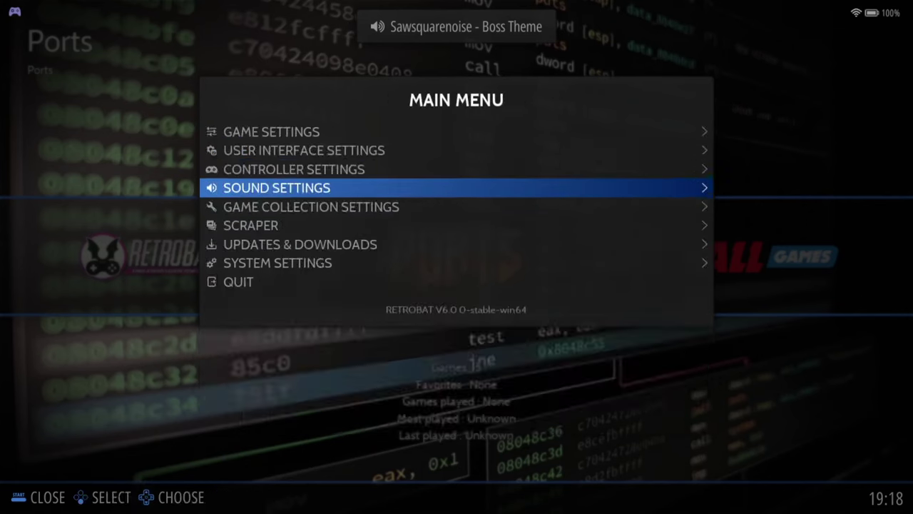
key("BackSpace")
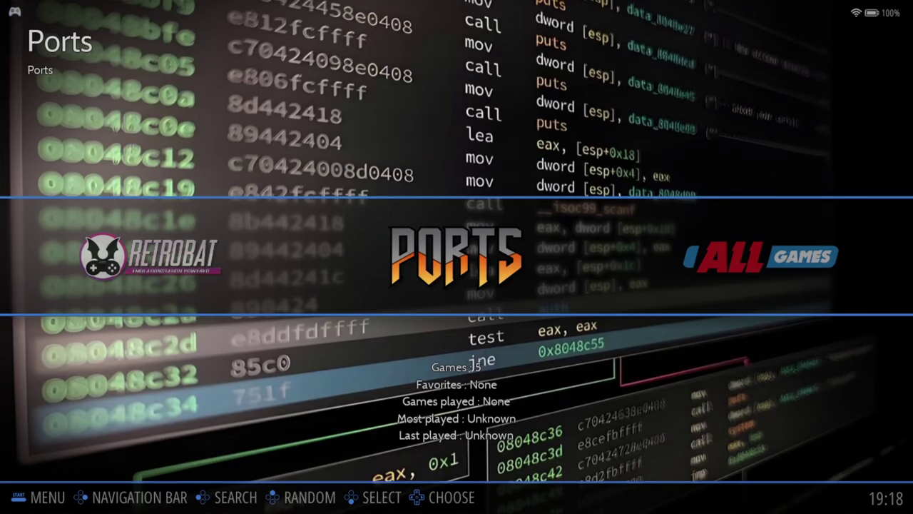
Step: Check the Frontend Music option in RetroBat's sound settings and close the menu without changes
key("Escape")
key("Down")
key("Down")
key("Down")
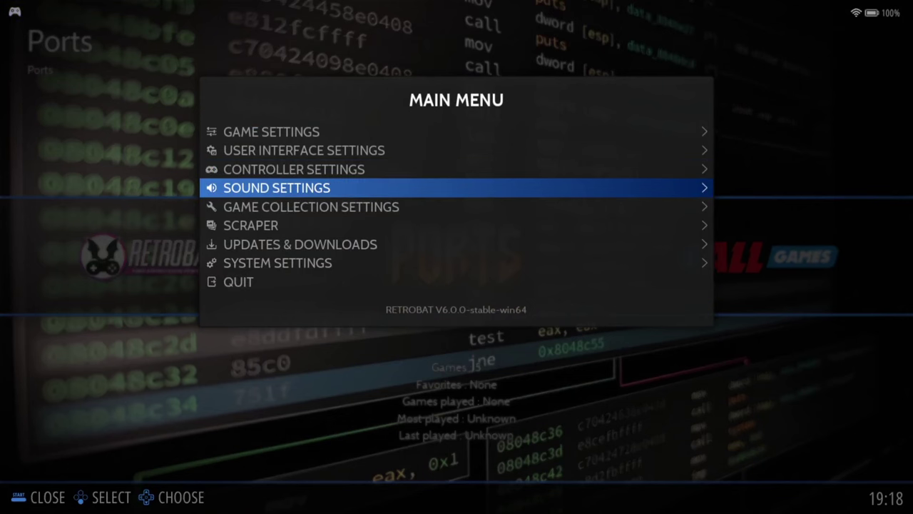
key("Return")
key("Down")
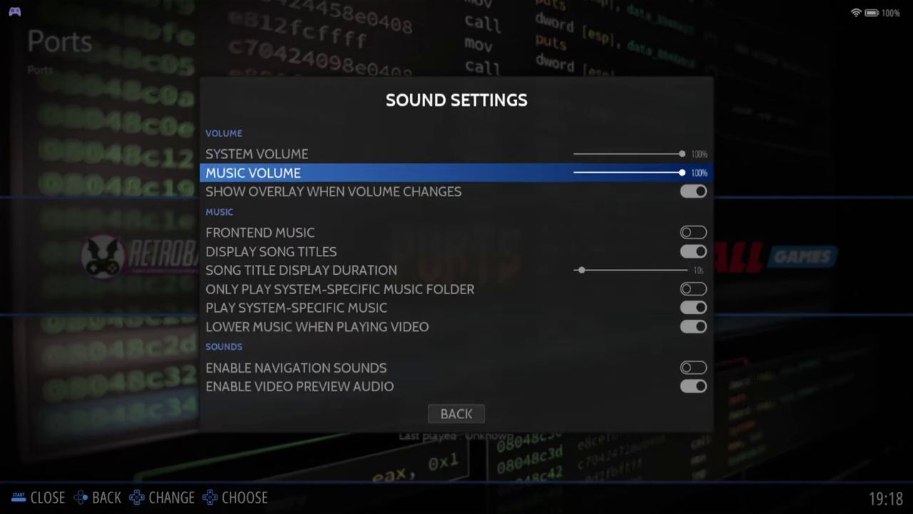
key("Down")
key("Down")
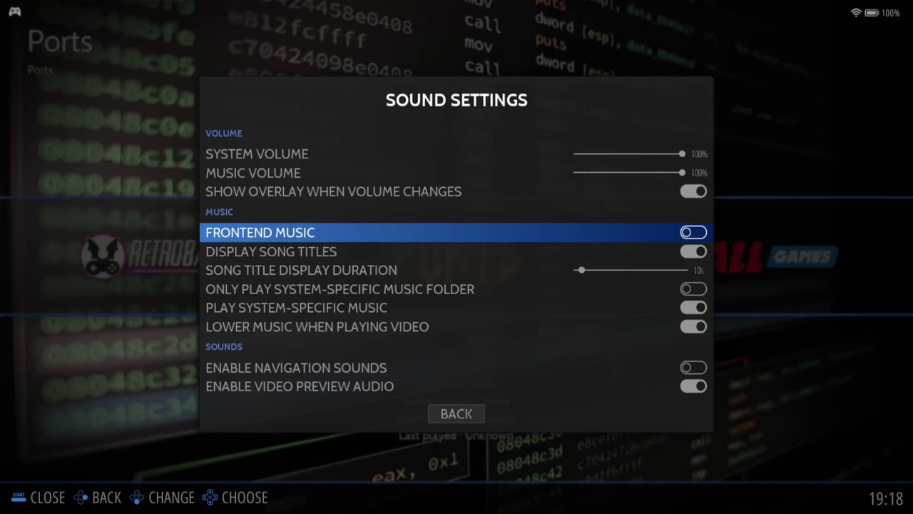
key("Escape")
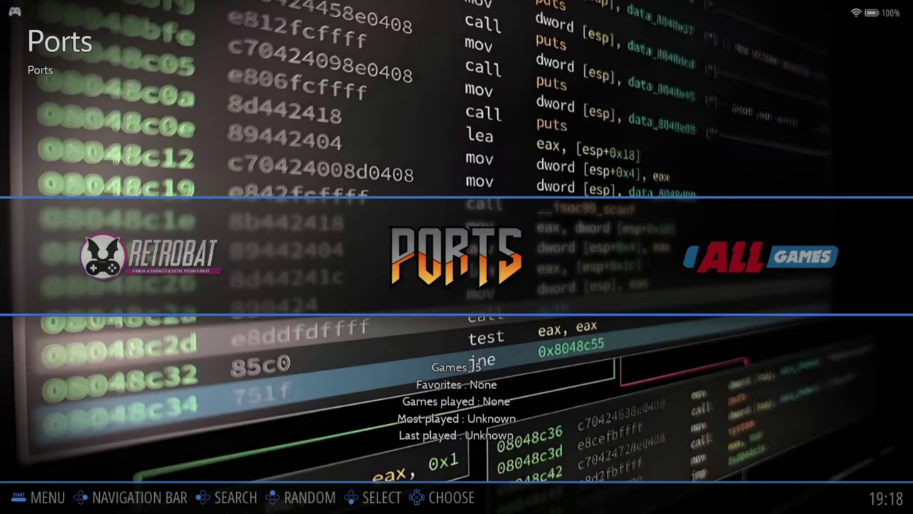
Step: Browse the games in the Ports system, including 2048, craft, Gong, Mr Boom and XRick, and return to the system carousel
key("Return")
key("Right")
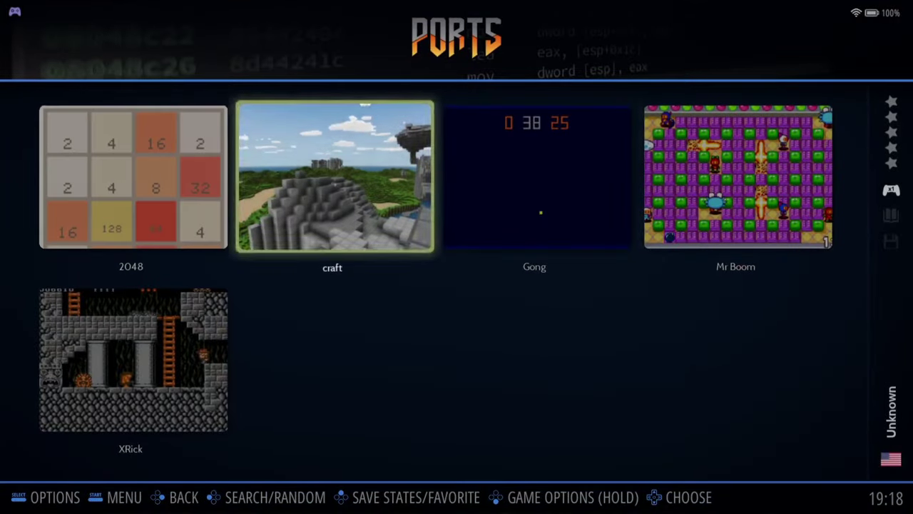
key("Right")
key("Left")
key("Left")
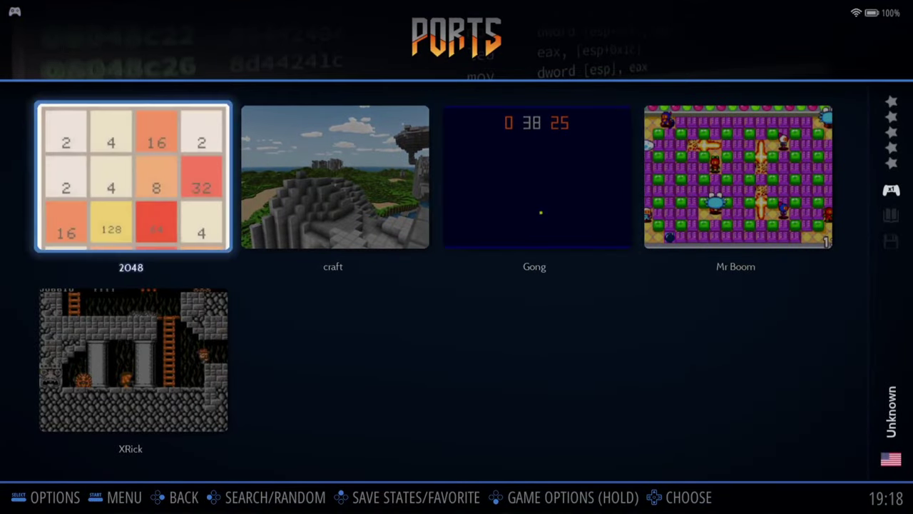
key("Right")
key("Right")
key("Right")
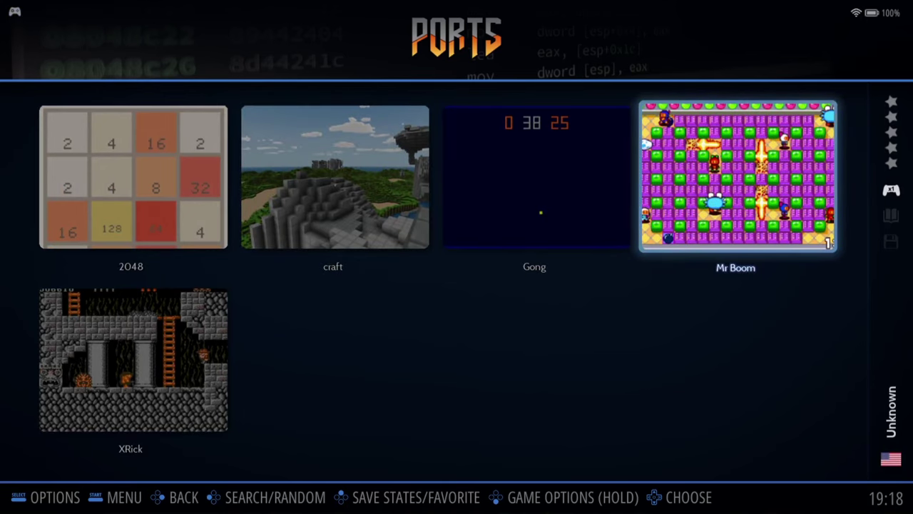
key("Left")
key("Left")
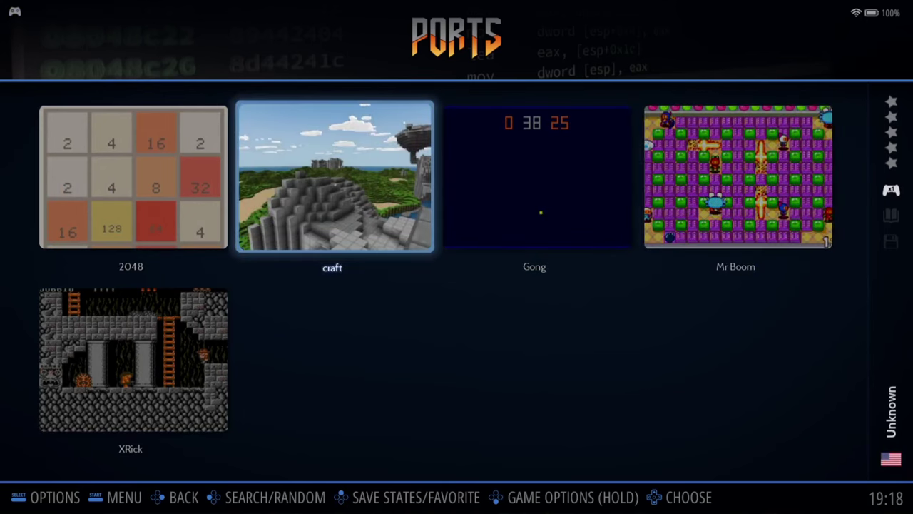
key("Left")
key("Down")
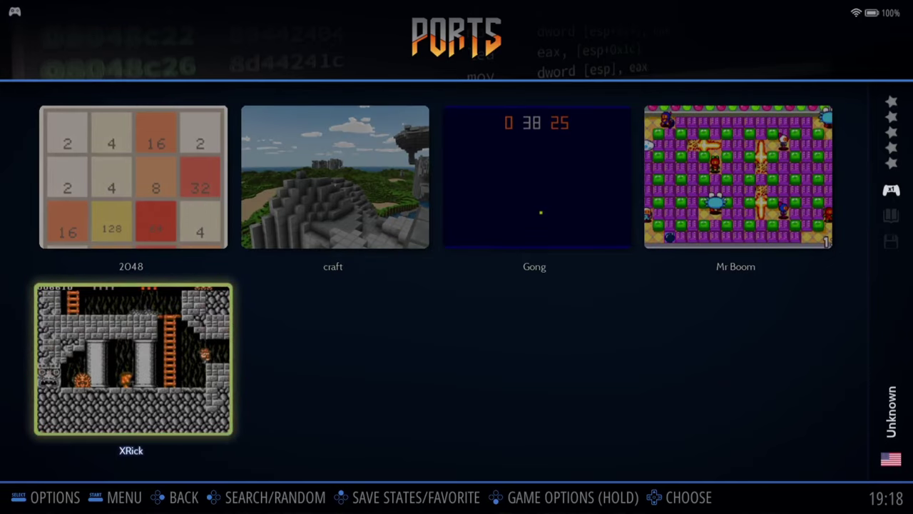
key("Escape")
Step: Look inside the Arcade, Favorites and Light Gun collections, returning to the system carousel after each one
key("Right")
key("Right")
key("Return")
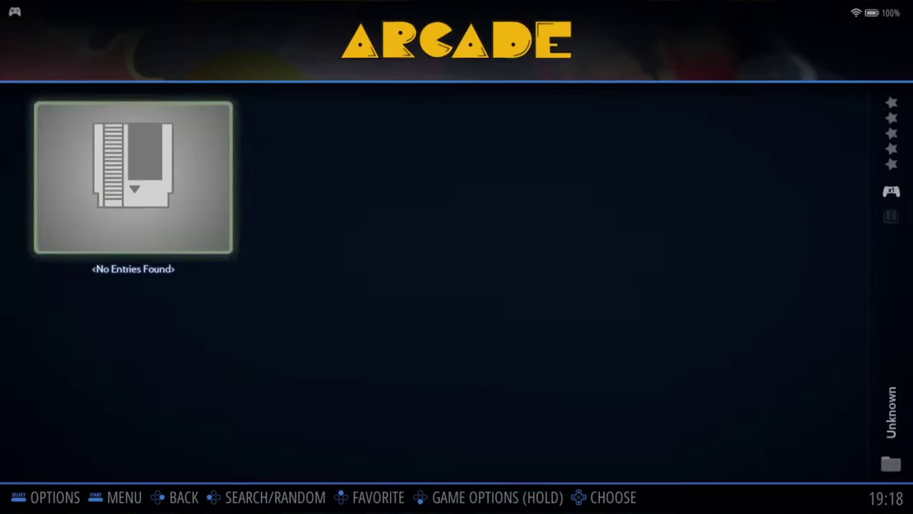
key("Escape")
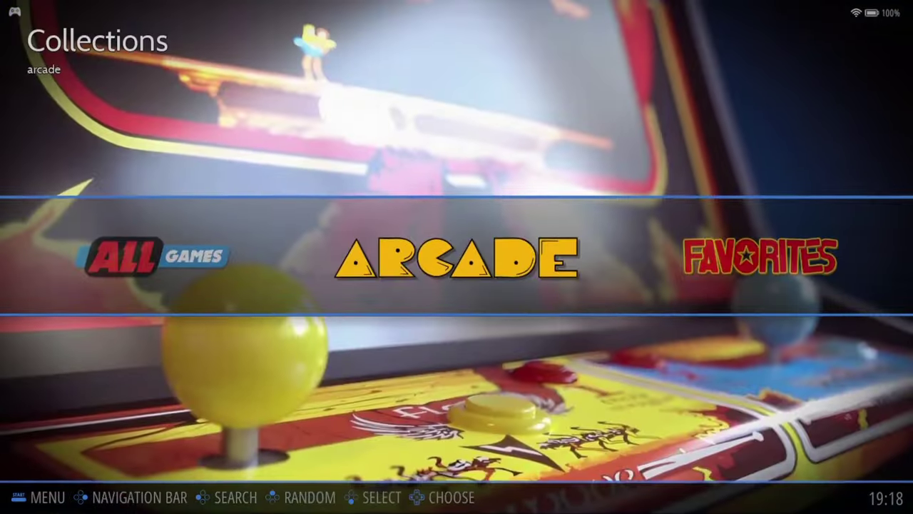
key("Right")
key("Return")
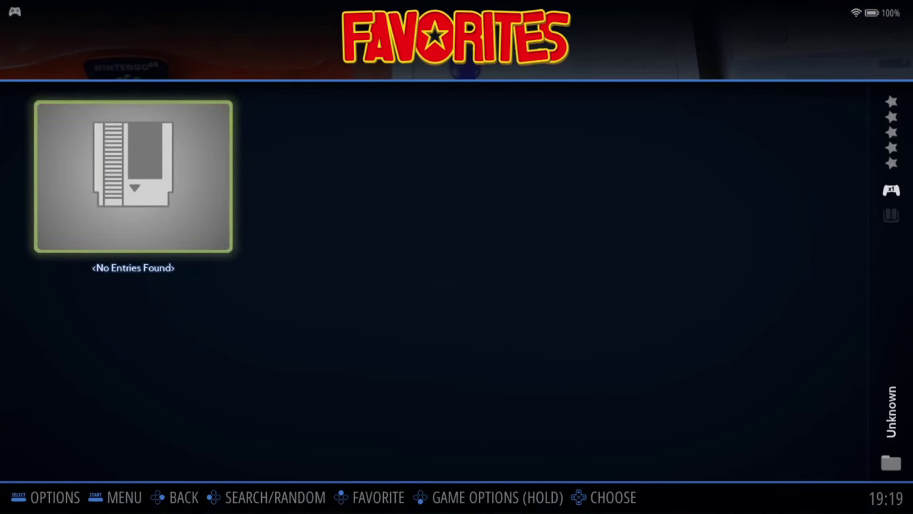
key("Escape")
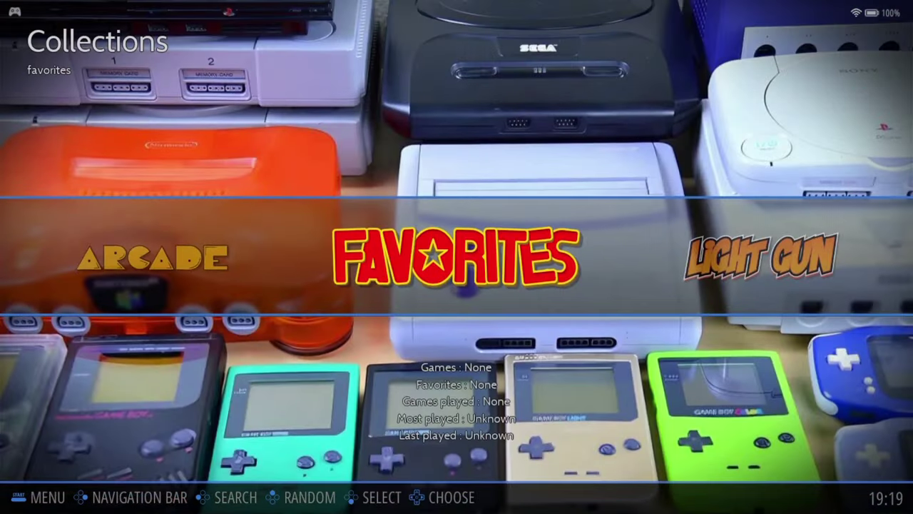
key("Right")
key("Return")
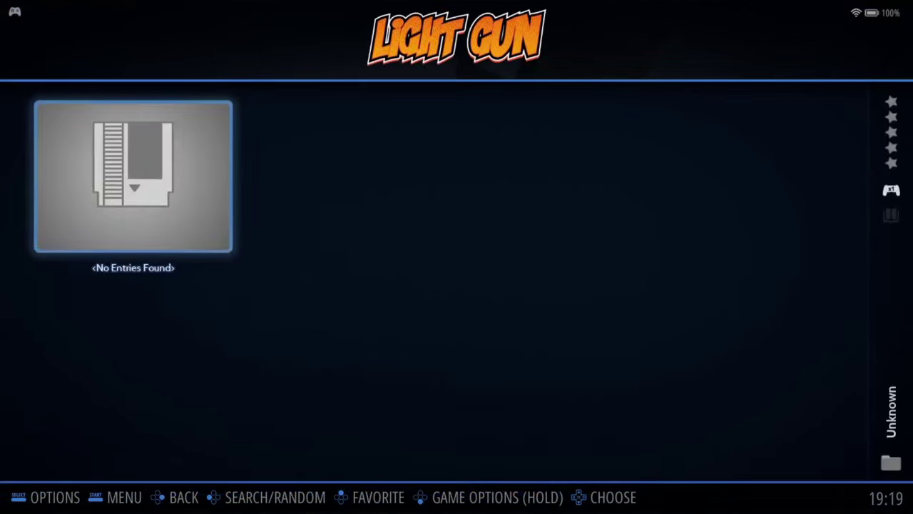
key("Escape")
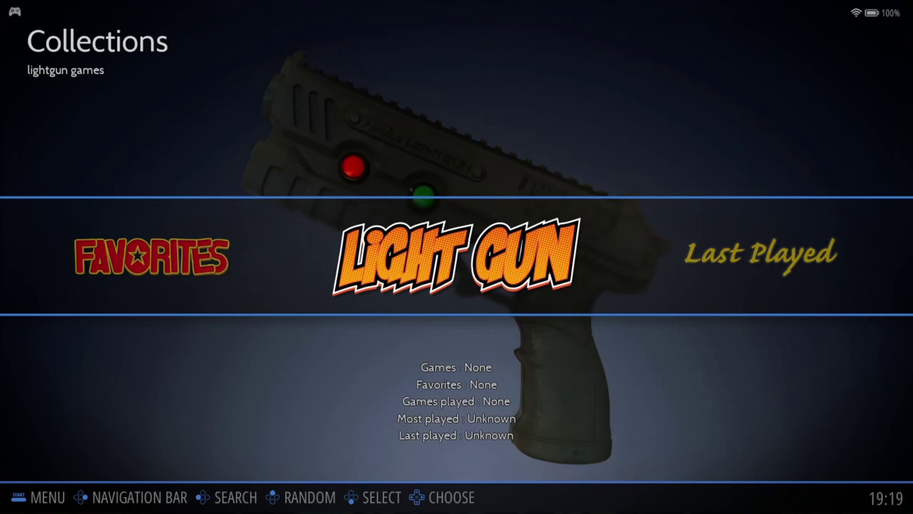
Step: Move through the collections to the vertical arcade one and open the Updates & Downloads settings from the main menu
key("Right")
key("Right")
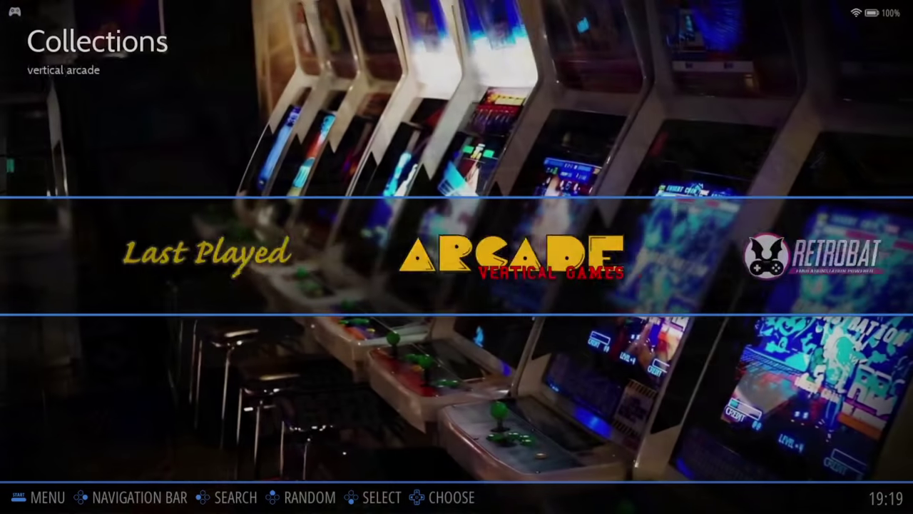
key("Escape")
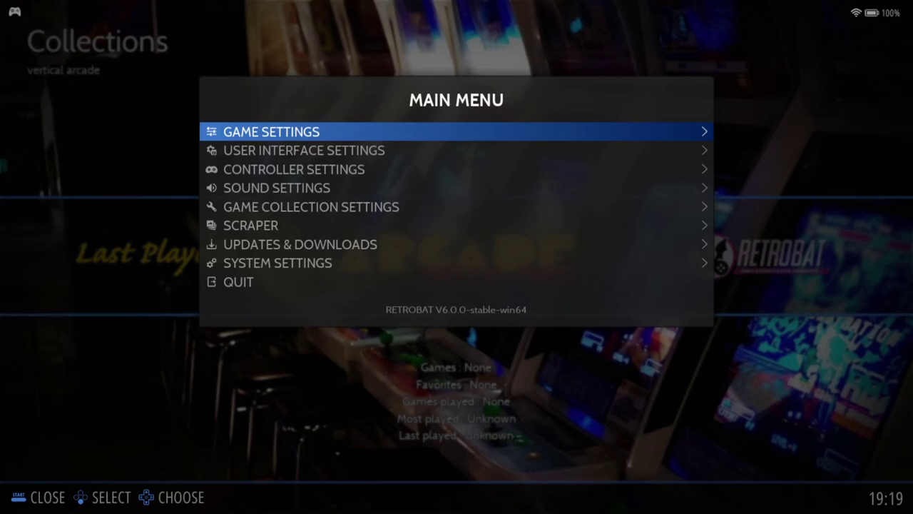
key("Down")
key("Down")
key("Down")
key("Down")
key("Down")
key("Down")
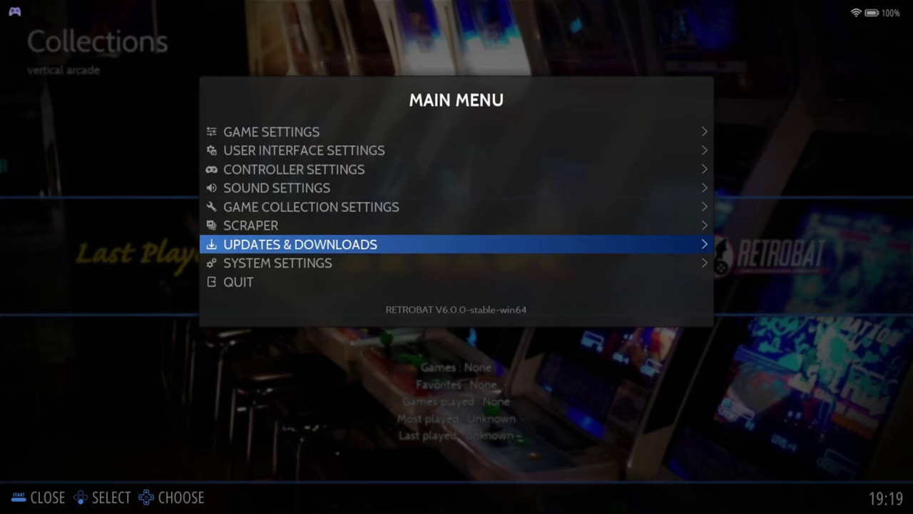
key("Return")
Step: Install the A-touch-of-glass theme from the themes downloader
key("Down")
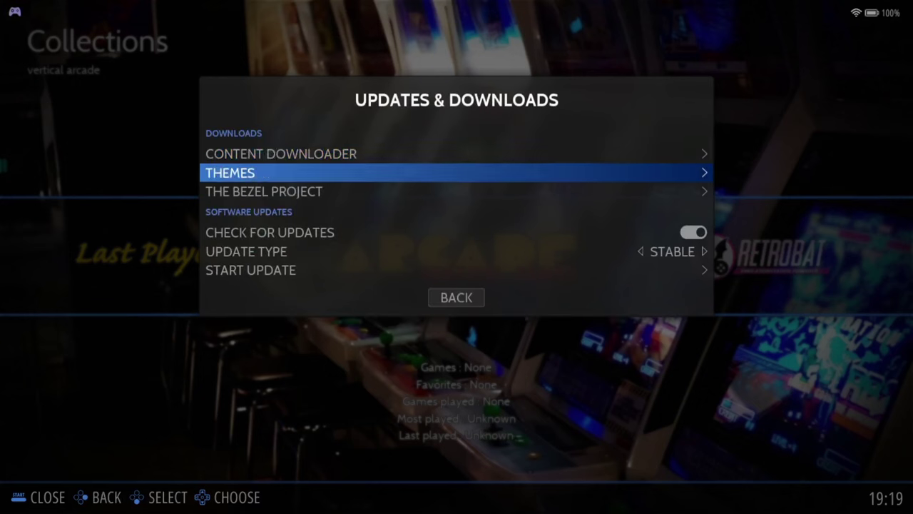
key("Return")
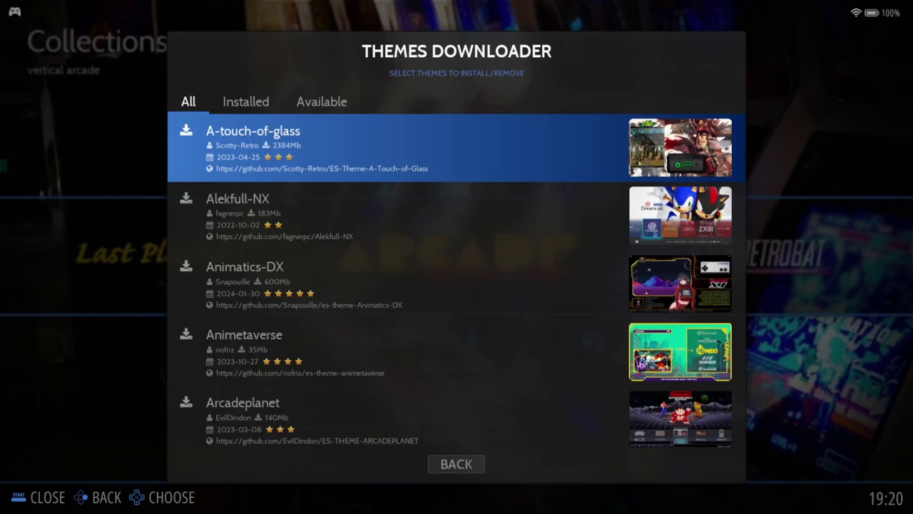
key("Return")
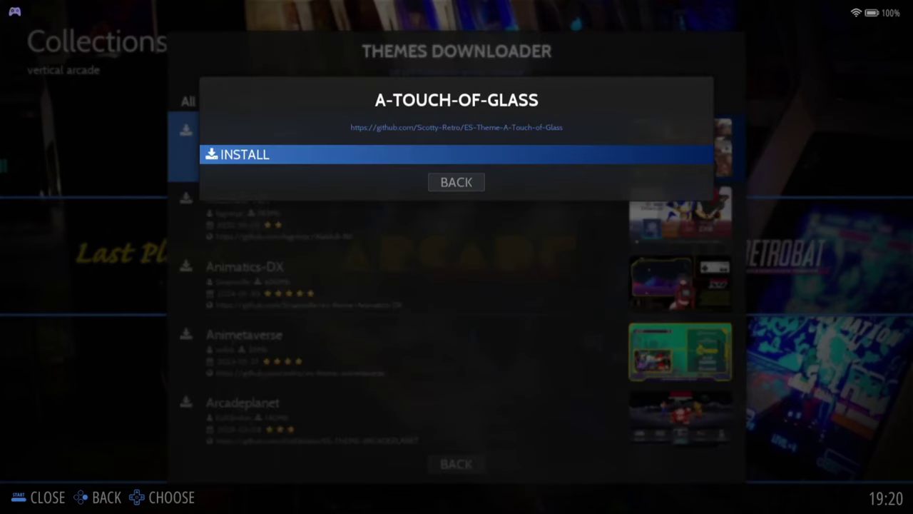
key("Return")
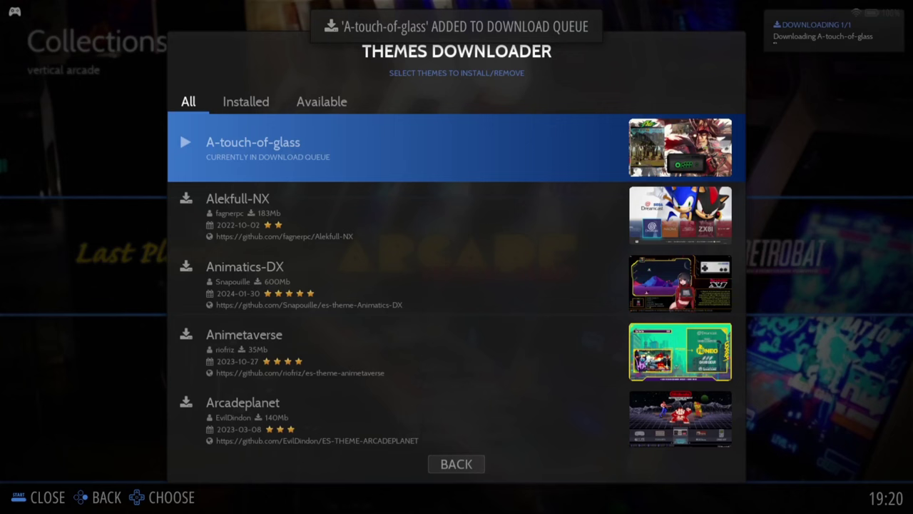
Step: Look through the other downloadable themes down to Hexa and return to Updates & Downloads
key("Down")
key("Down")
key("Down")
key("Down")
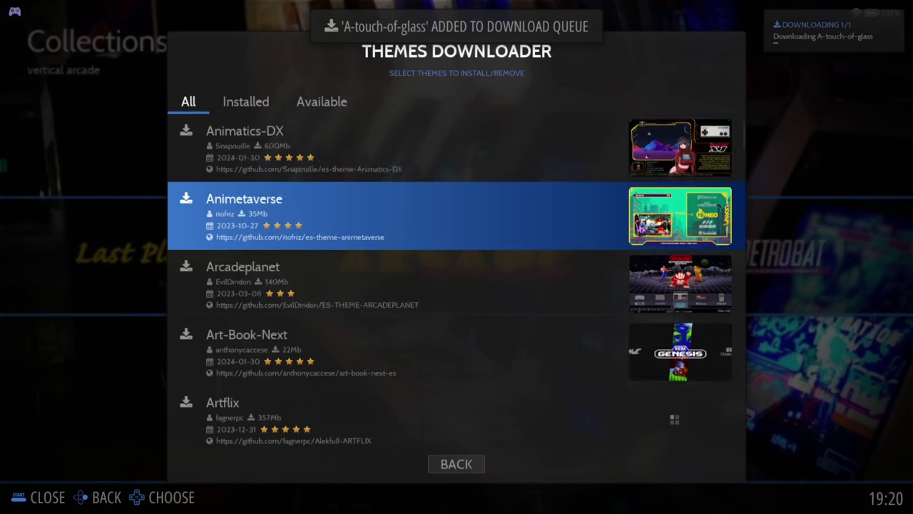
key("Down")
key("Down")
key("Down")
key("Down")
key("Down")
key("Down")
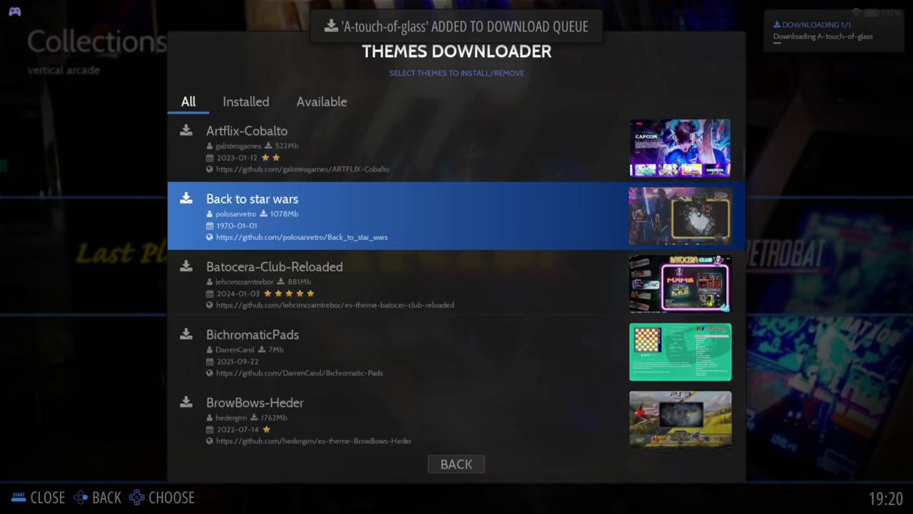
key("Down")
key("Down")
key("Down")
key("Down")
key("Down")
key("Down")
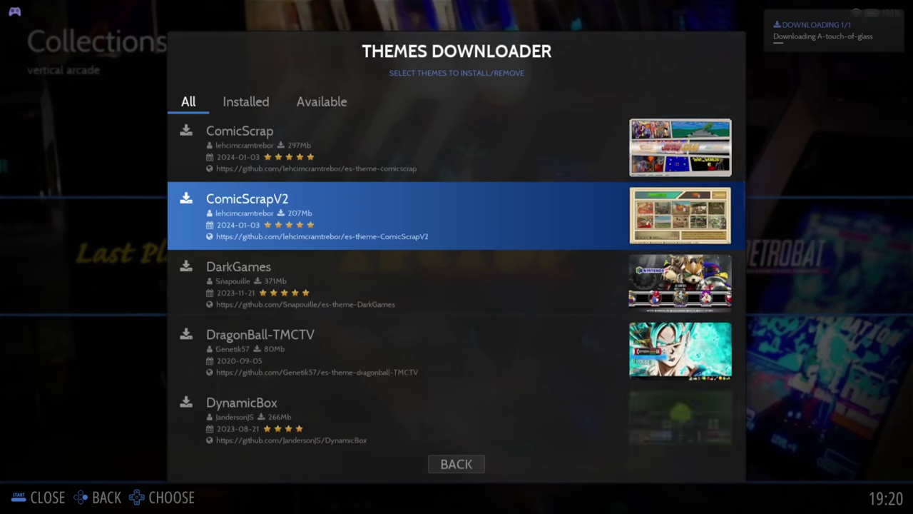
key("Down")
key("Down")
key("Down")
key("Down")
key("Down")
key("Down")
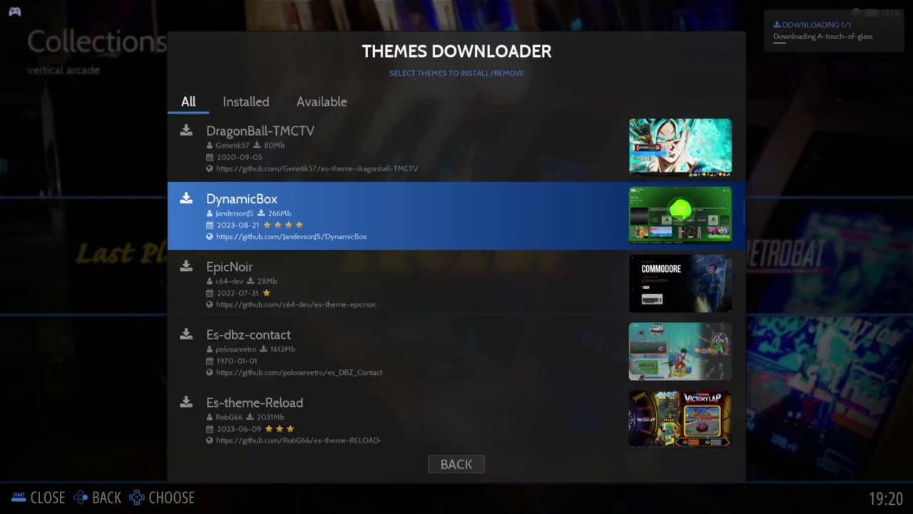
key("Down")
key("Down")
key("Down")
key("Down")
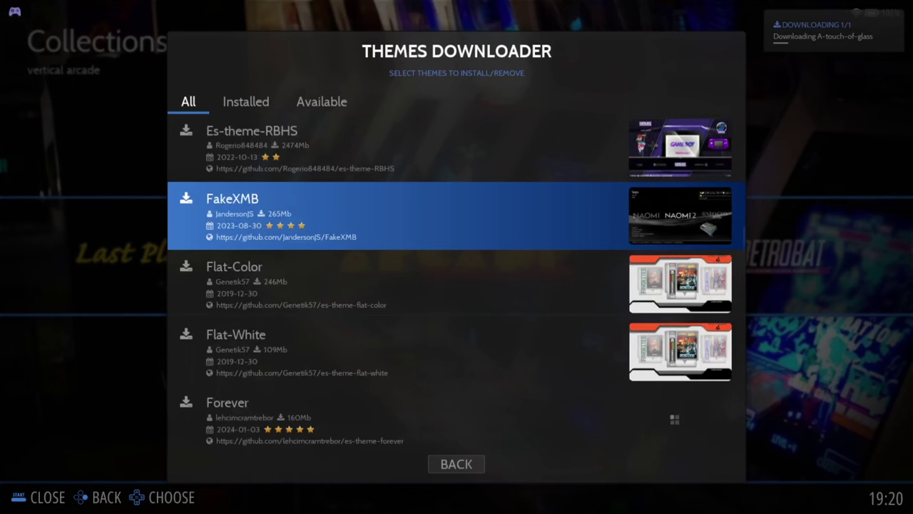
key("Down")
key("Down")
key("Down")
key("Down")
key("Down")
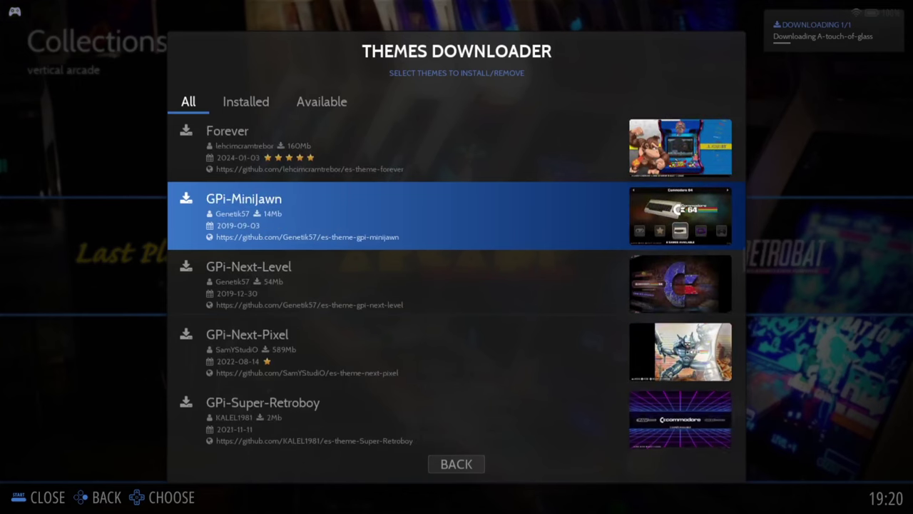
key("Down")
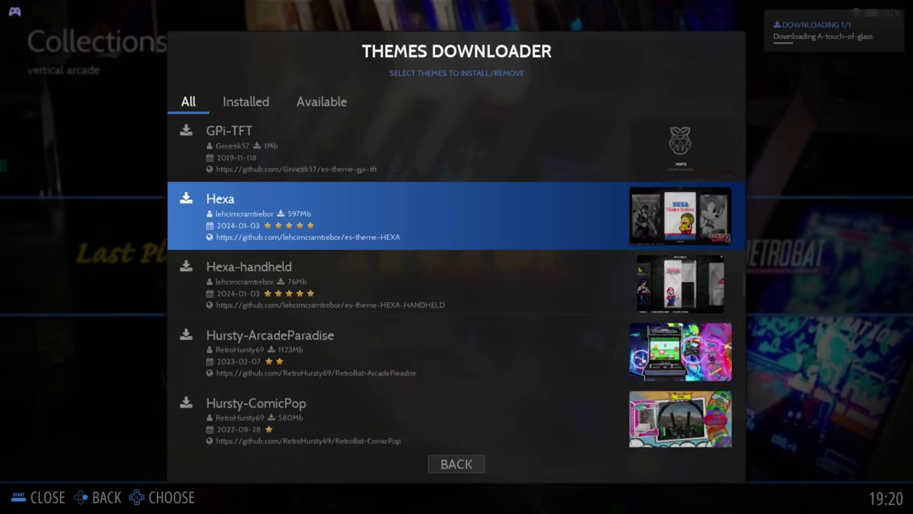
key("Escape")
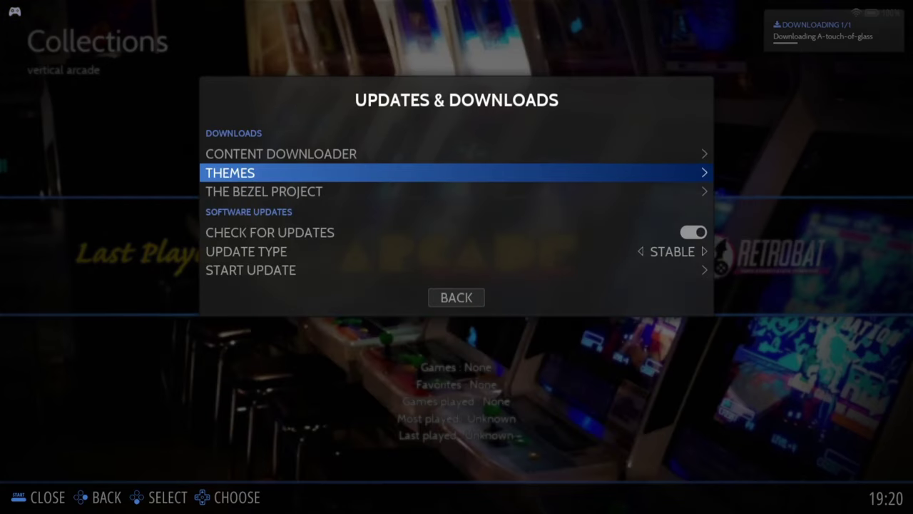
Step: Open the Content Downloader and look through its downloadable games, from the 3DS demos to the GameCube demos
key("Up")
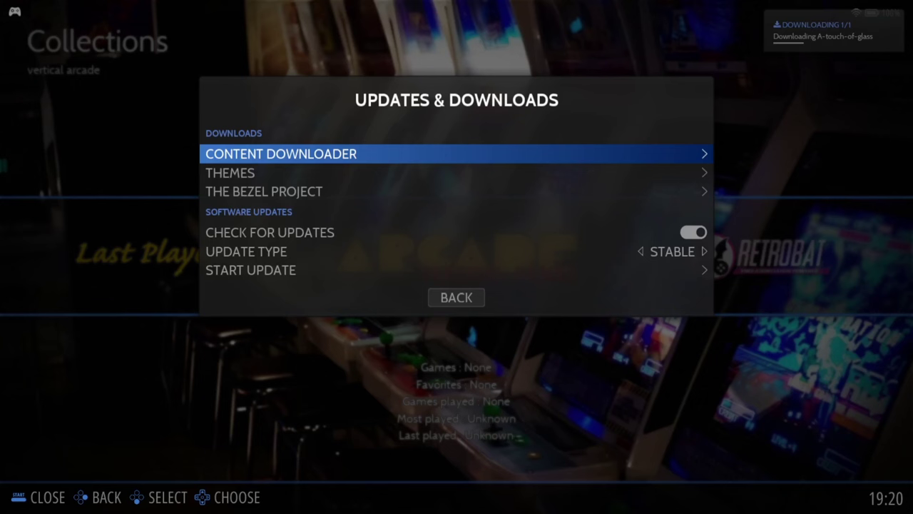
key("Return")
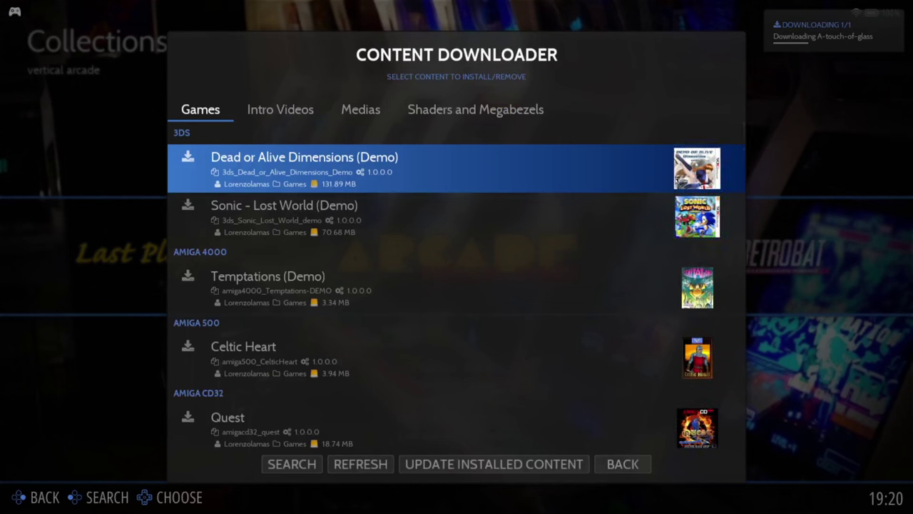
key("Down")
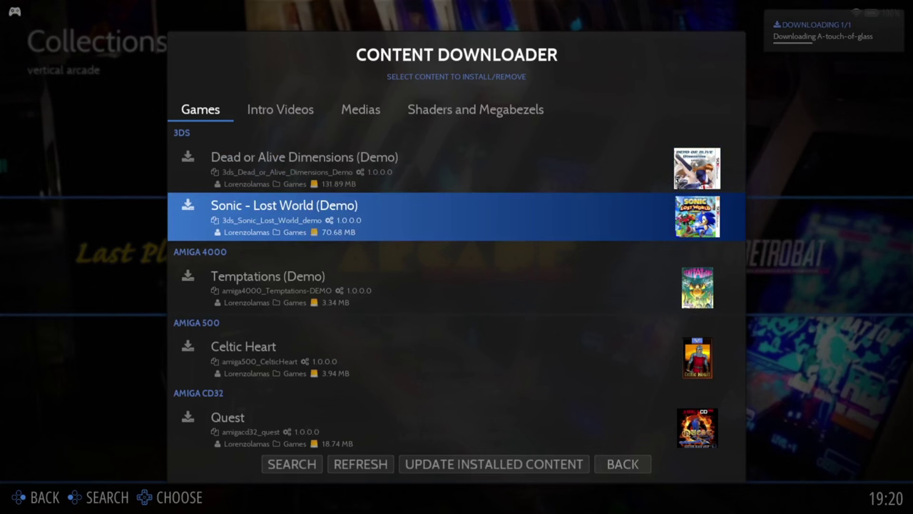
key("Down")
key("Down")
key("Down")
key("Down")
key("Down")
key("Down")
key("Down")
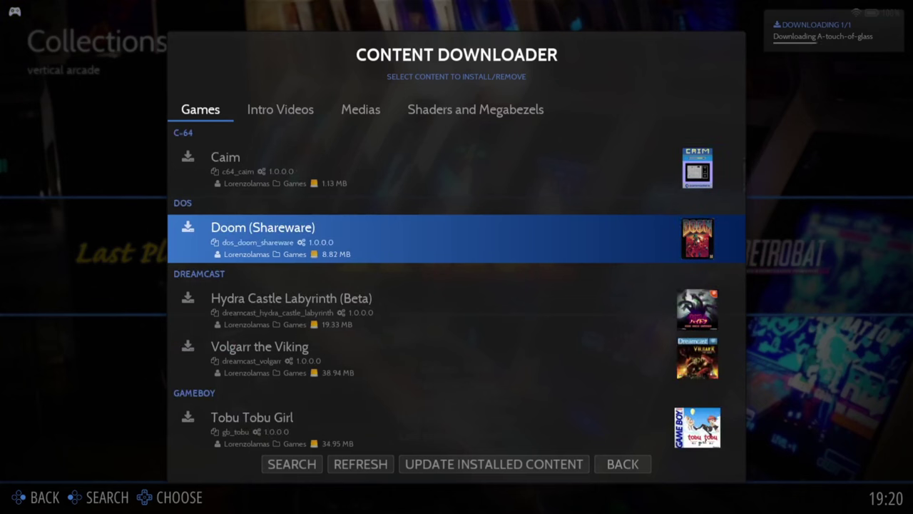
key("Down")
key("Down")
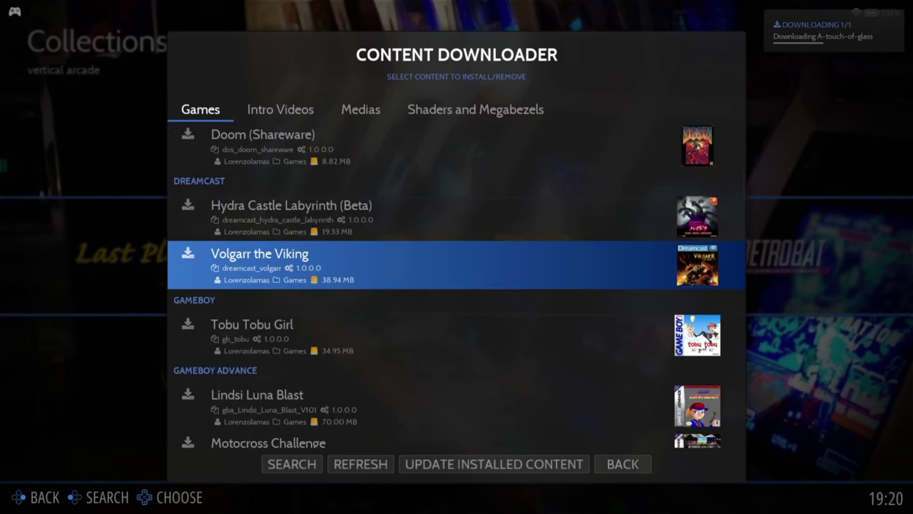
key("Down")
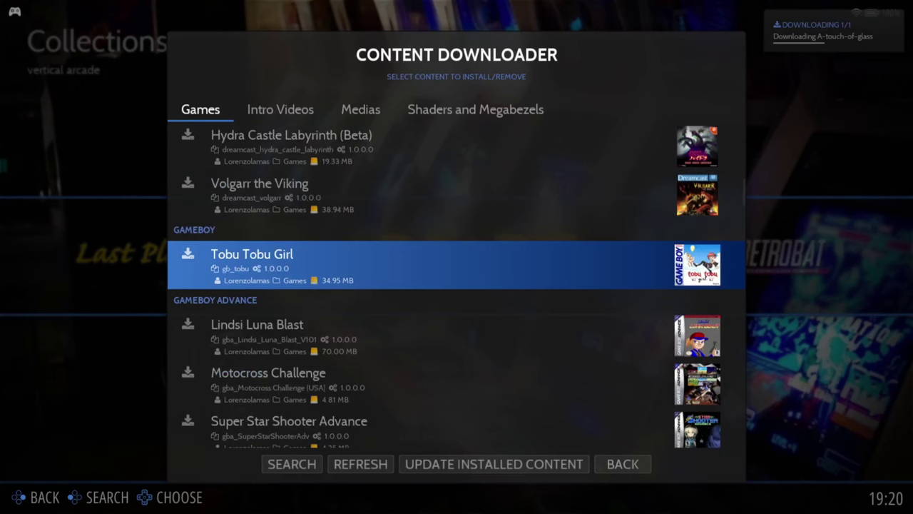
key("Down")
key("Down")
key("Down")
key("Down")
key("Down")
key("Down")
key("Down")
key("Down")
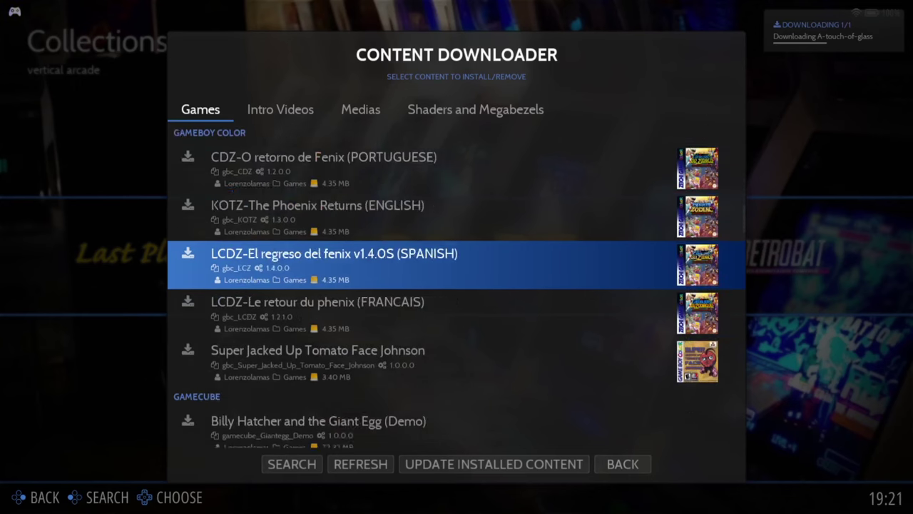
key("Down")
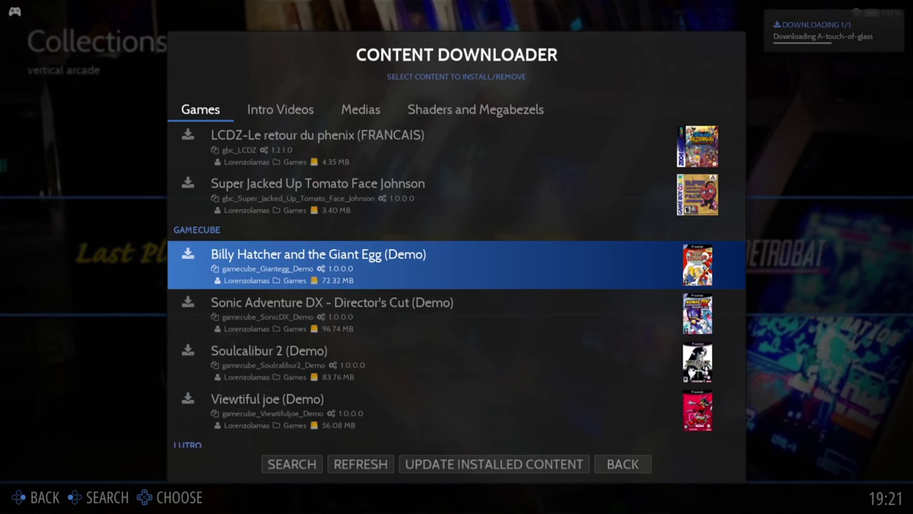
Step: Find the Tetris intro among the Content Downloader's intro videos and install it
key("Page_Down")
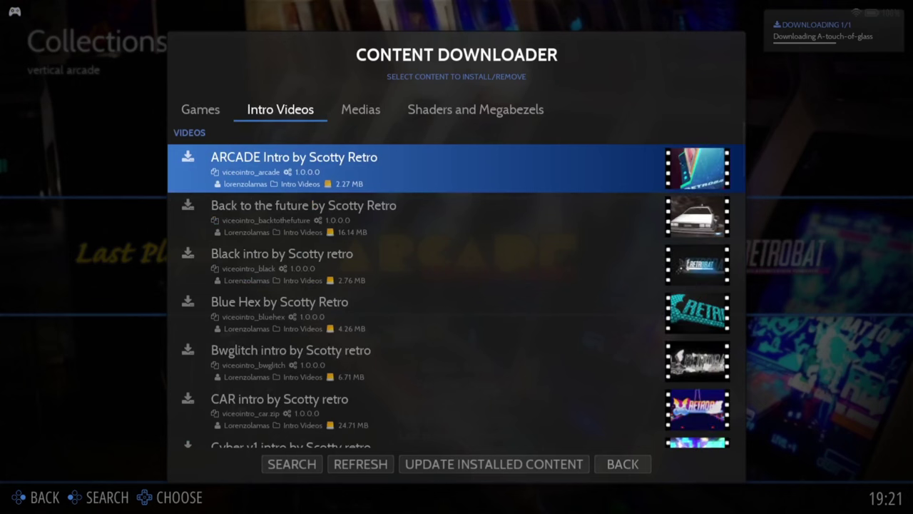
key("Down")
key("Down")
key("Down")
key("Down")
key("Down")
key("Down")
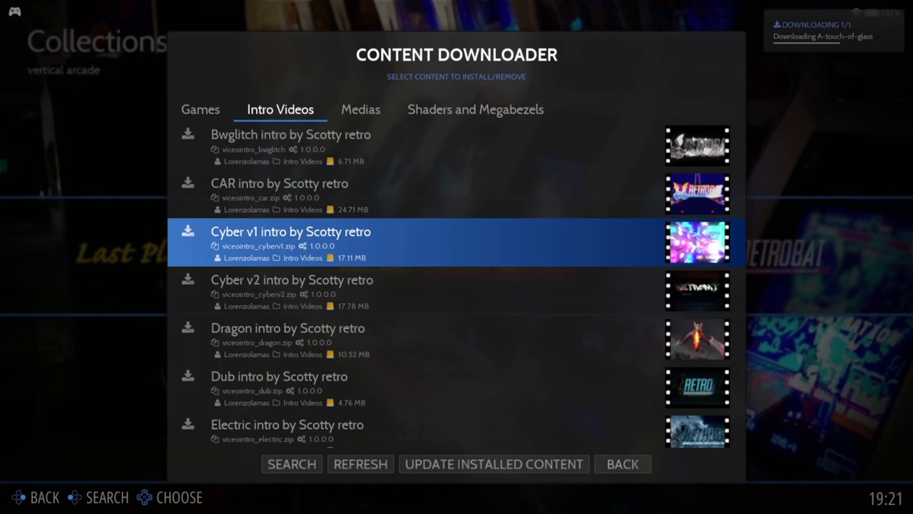
key("Down")
key("Down")
key("Down")
key("Down")
key("Down")
key("Down")
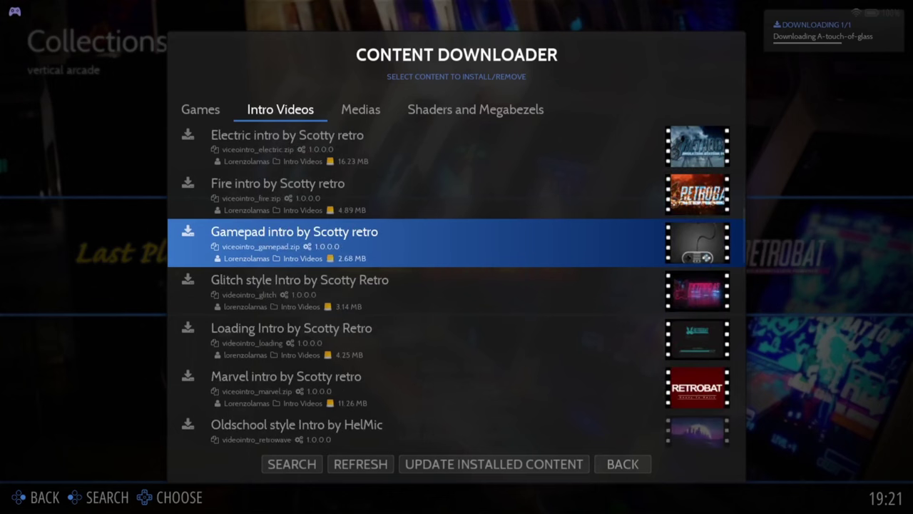
key("Down")
key("Down")
key("Down")
key("Down")
key("Down")
key("Down")
key("Down")
key("Down")
key("Down")
key("Down")
key("Down")
key("Down")
key("Down")
key("Down")
key("Down")
key("Down")
key("Down")
key("Down")
key("Down")
key("Down")
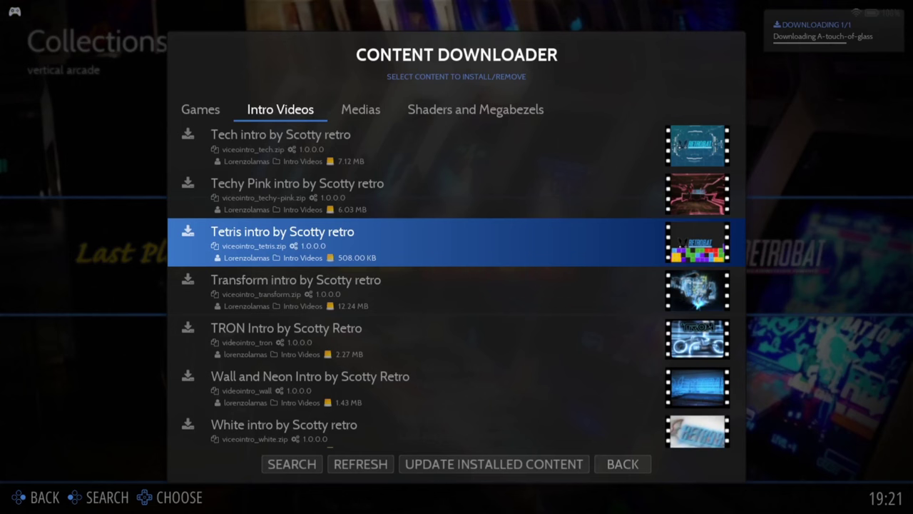
key("Return")
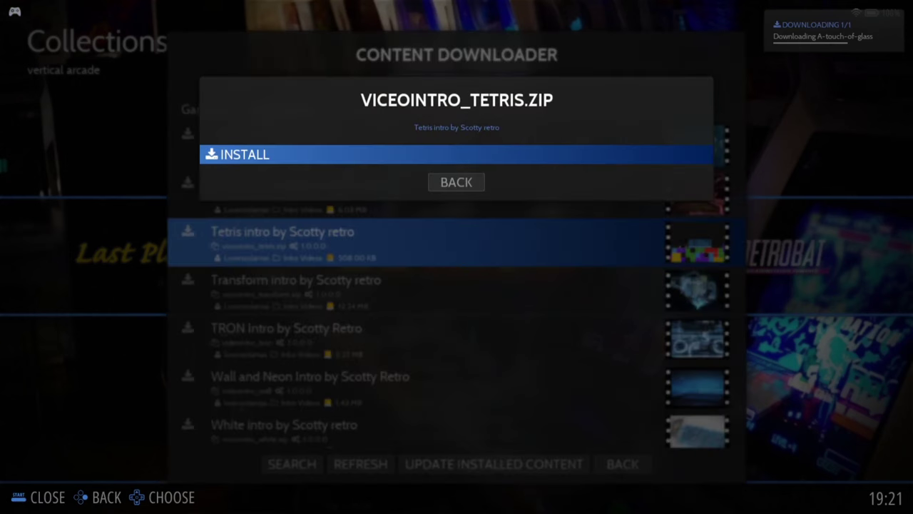
key("Return")
Step: Look through the Medias and the Shaders and Megabezels content, and return to Updates & Downloads
key("Right")
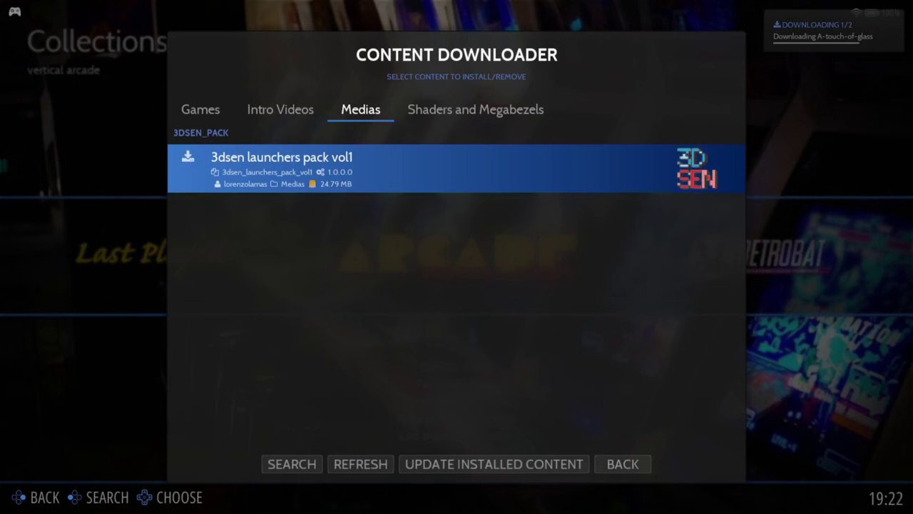
key("Right")
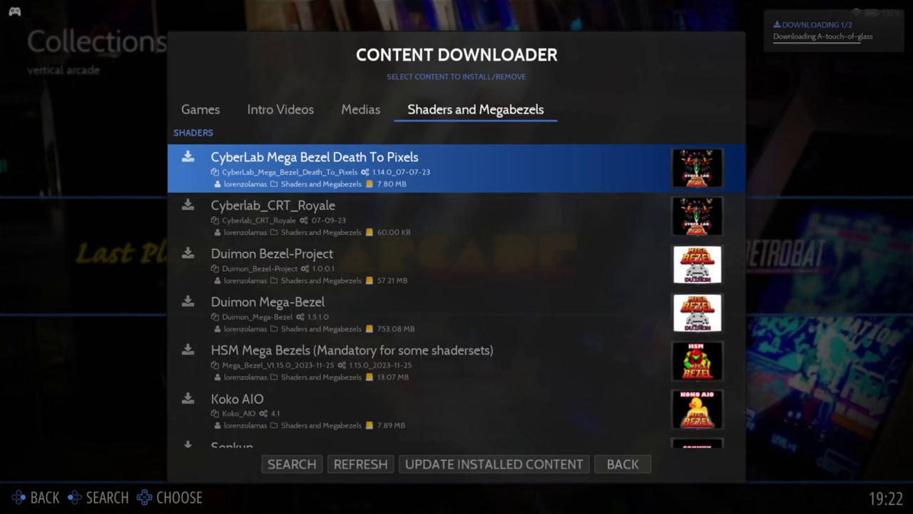
key("Down")
key("Down")
key("Down")
key("Down")
key("Down")
key("Down")
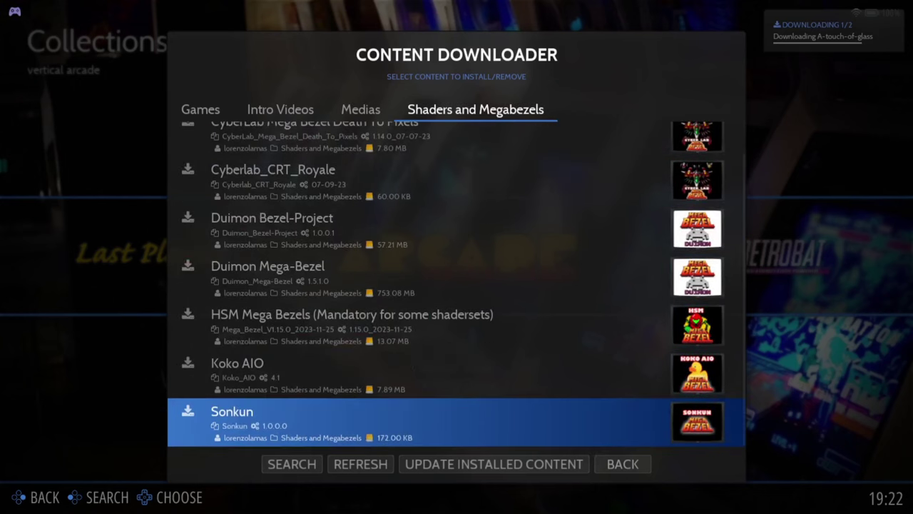
key("Up")
key("Up")
key("Up")
key("Up")
key("Up")
key("Up")
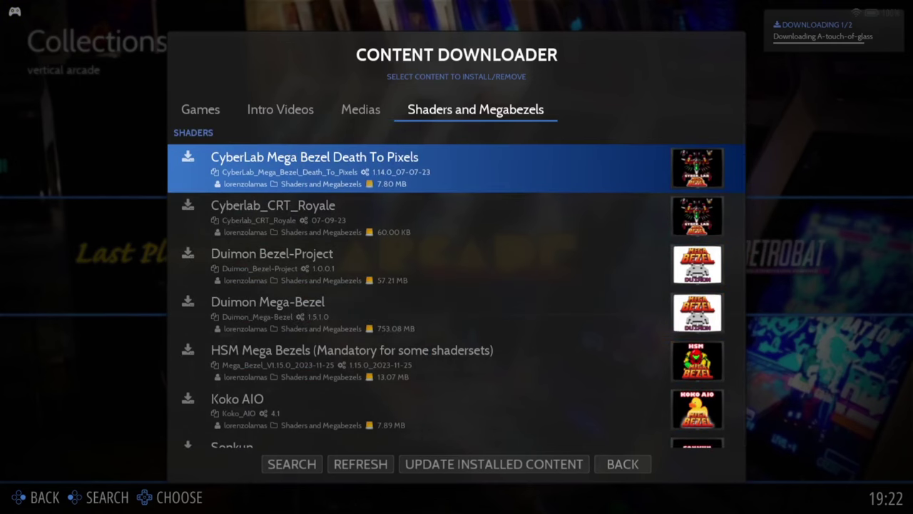
key("Left")
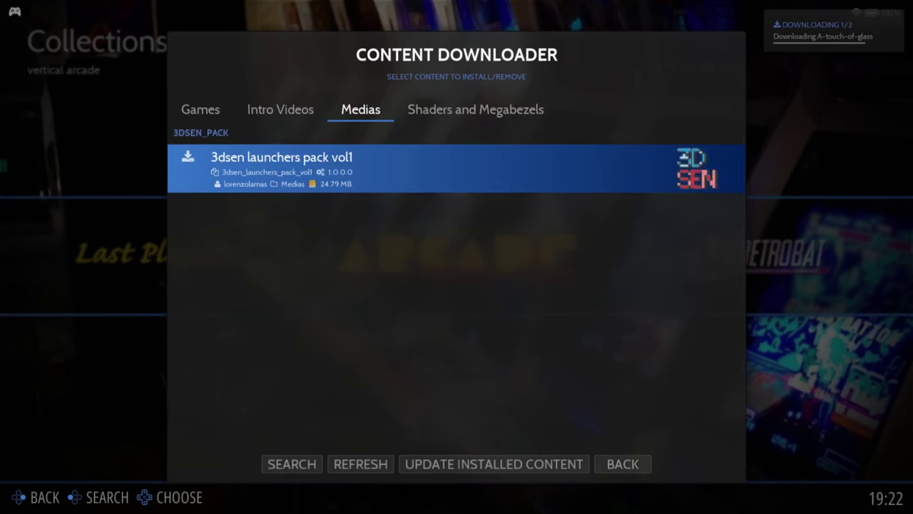
key("Escape")
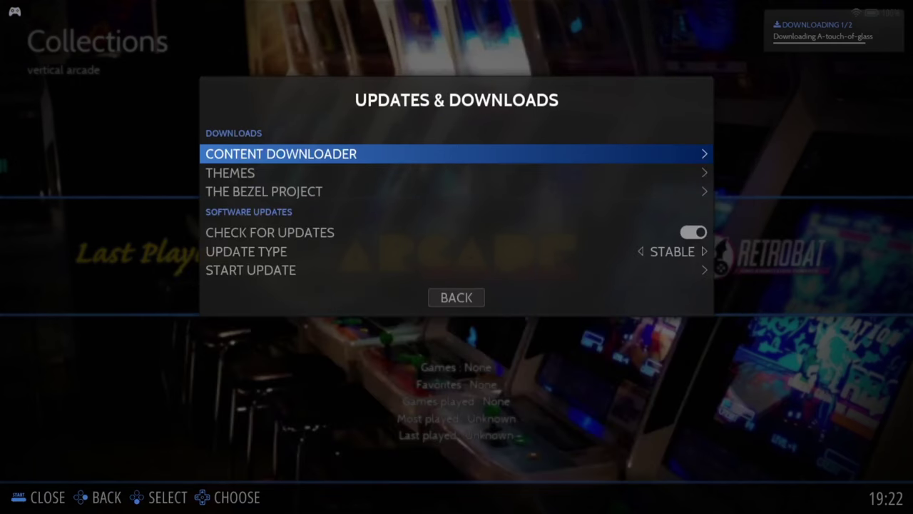
Step: Open The Bezel Project to view its bezels for installation and removal, and return to Updates & Downloads
key("Down")
key("Down")
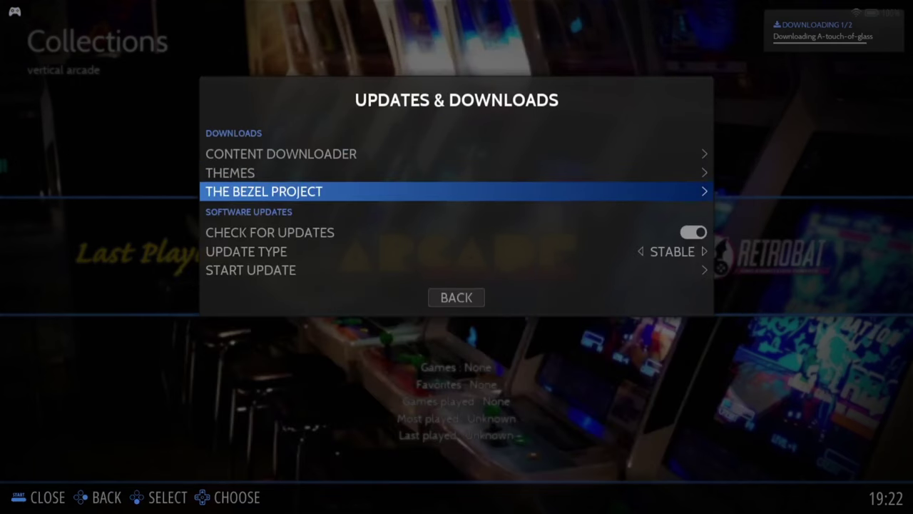
key("Return")
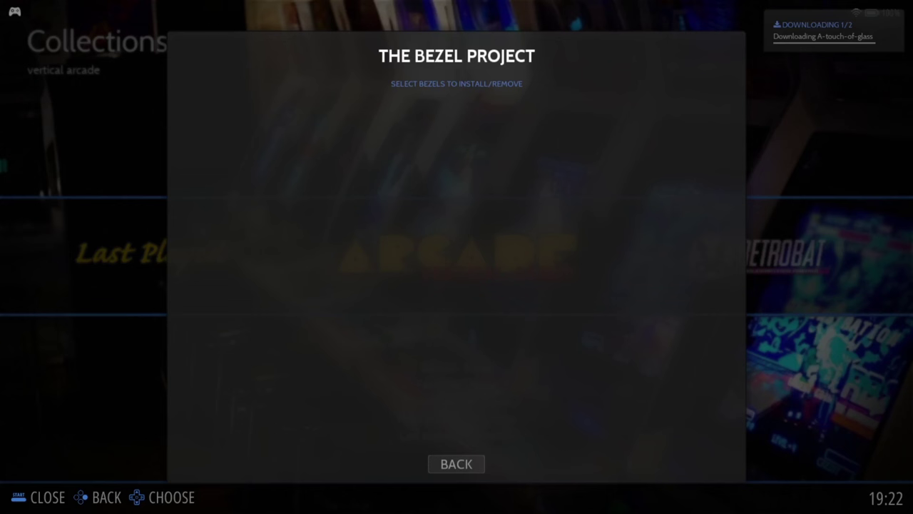
key("Return")
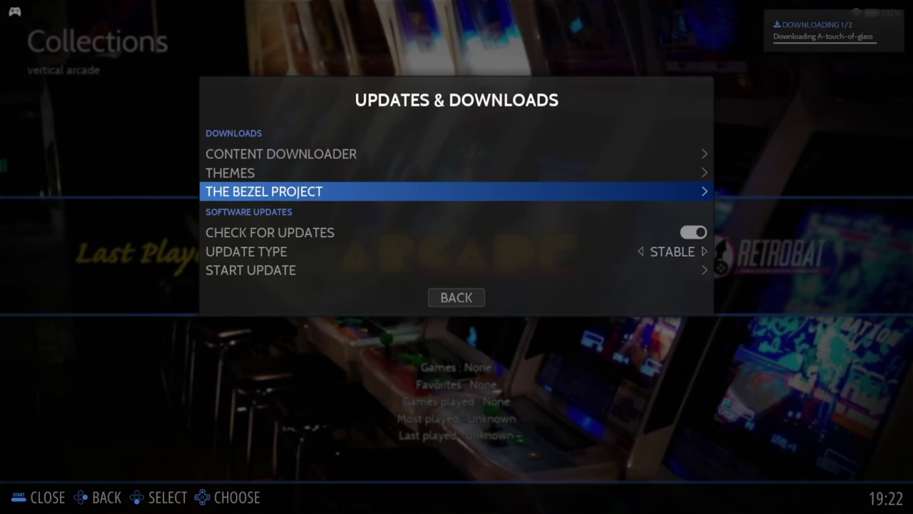
Step: Review the software update options, run an update check with the Stable update type, and return to the main menu
key("Down")
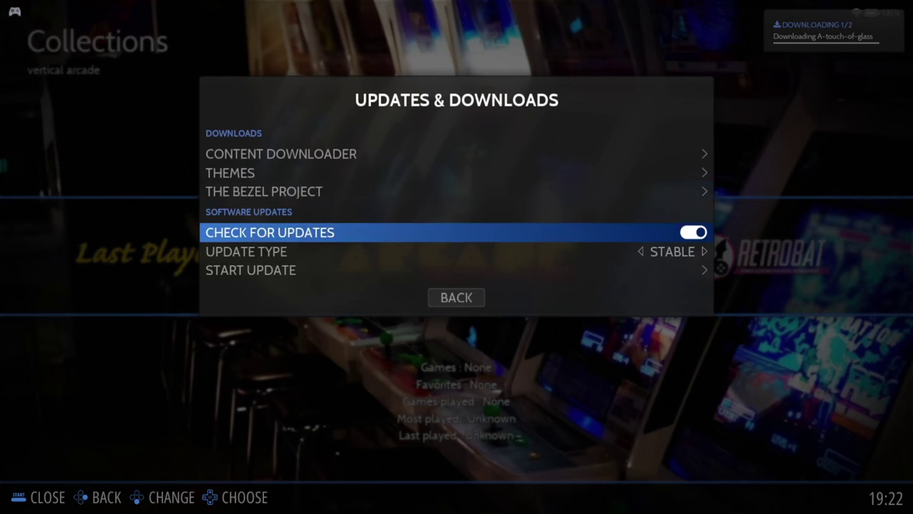
key("Down")
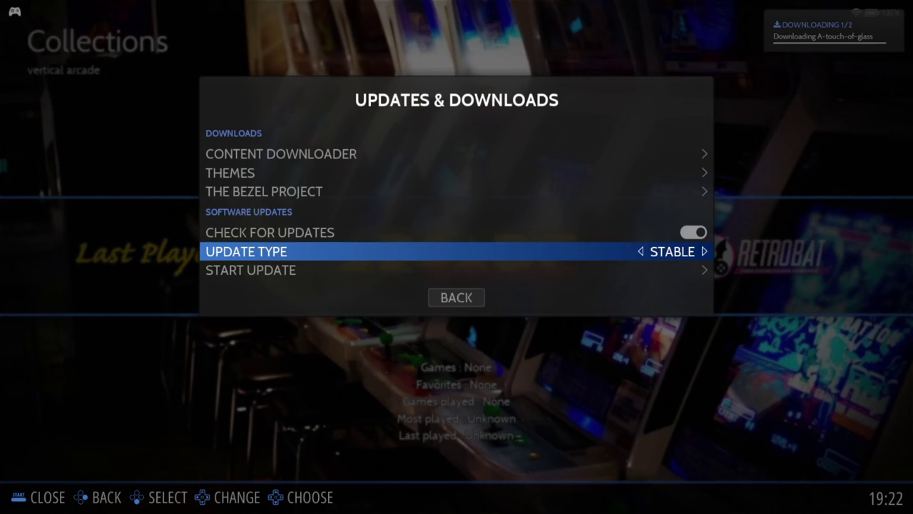
key("Down")
key("Up")
key("Right")
key("Left")
key("Down")
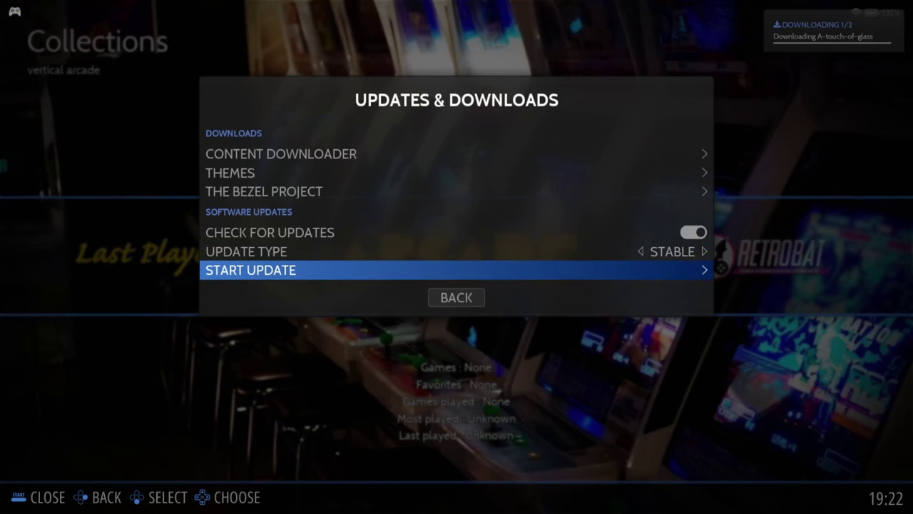
key("Return")
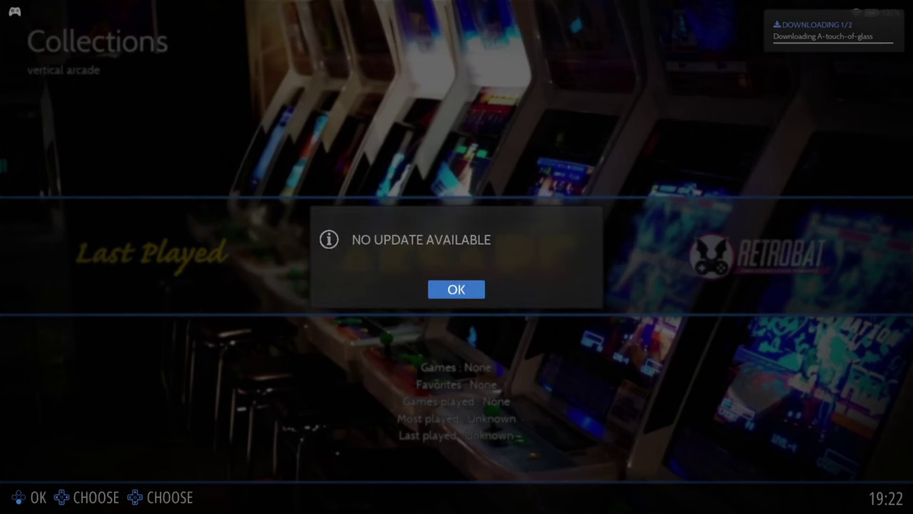
key("Return")
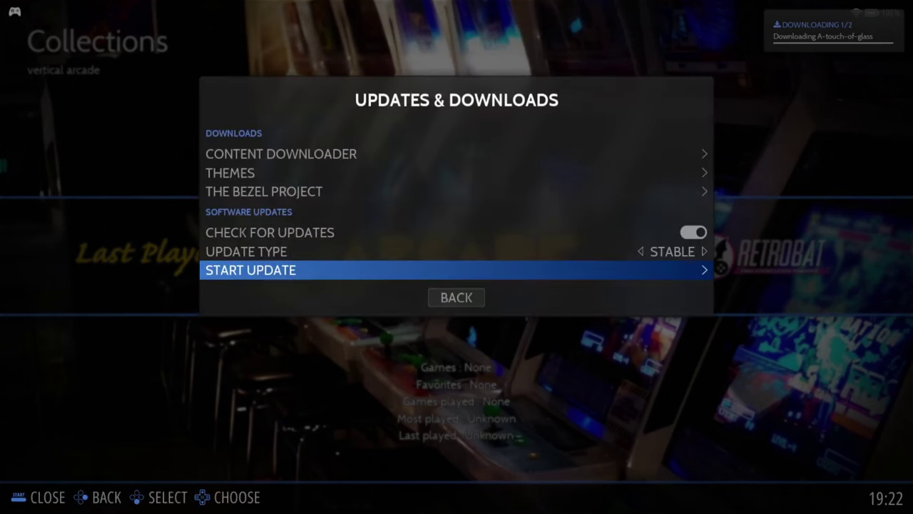
key("Escape")
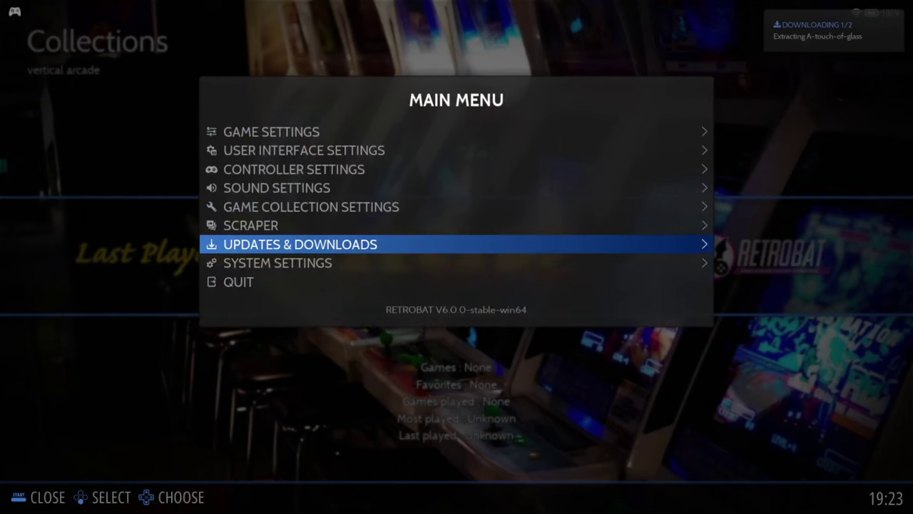
Step: Open Controller Mapping in the controller settings, go through its gamepad configuration screen, and return to the main menu
key("Up")
key("Up")
key("Up")
key("Up")
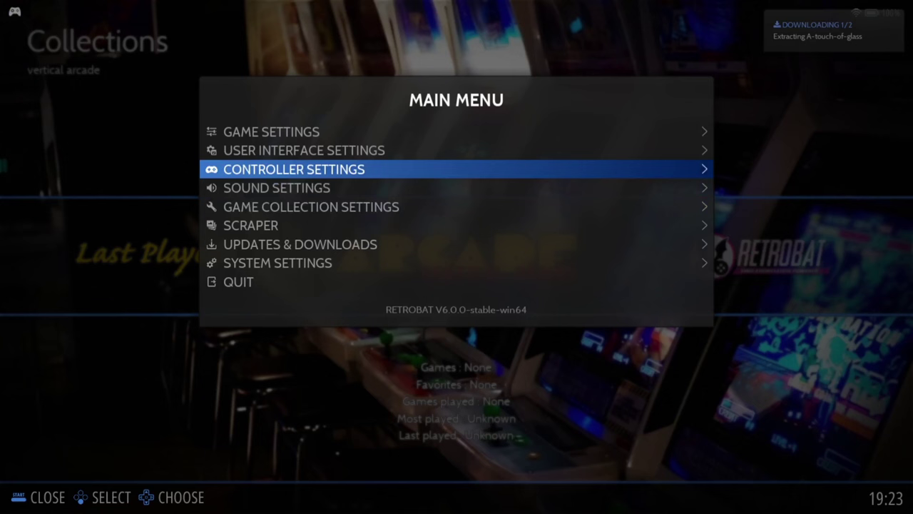
key("Return")
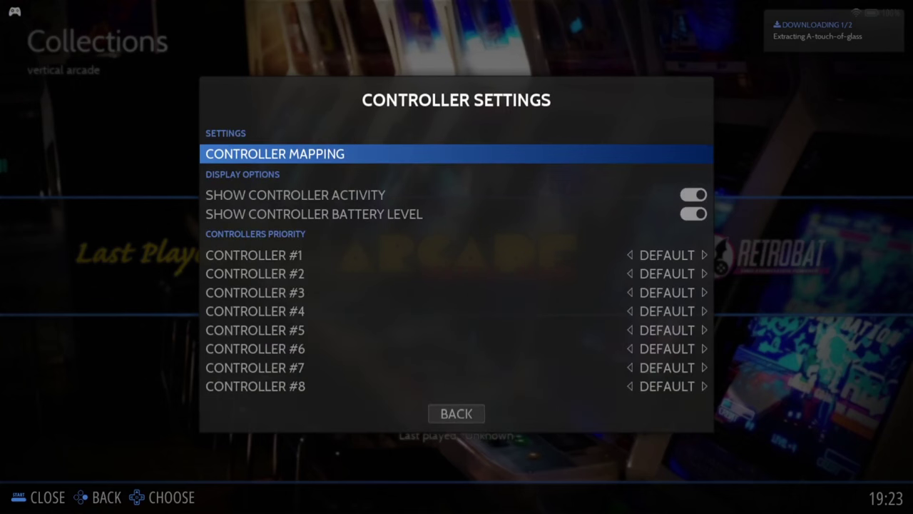
key("Return")
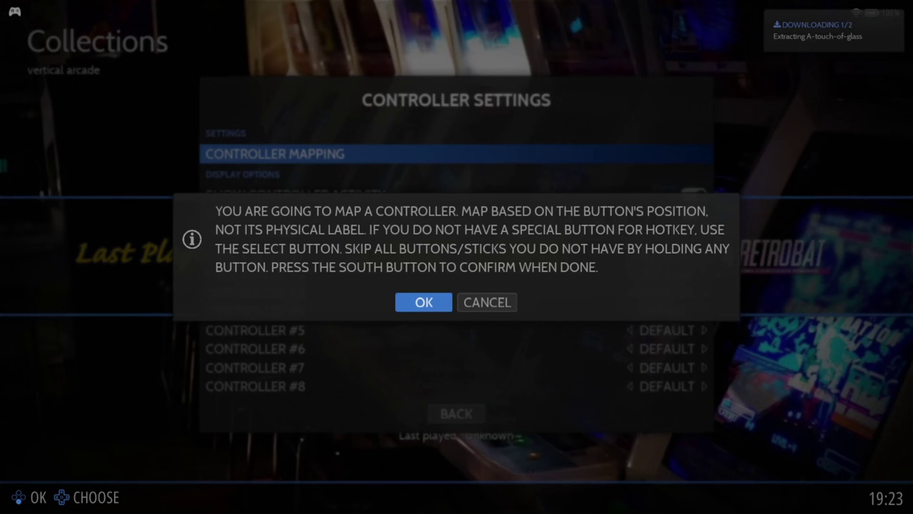
key("Return")
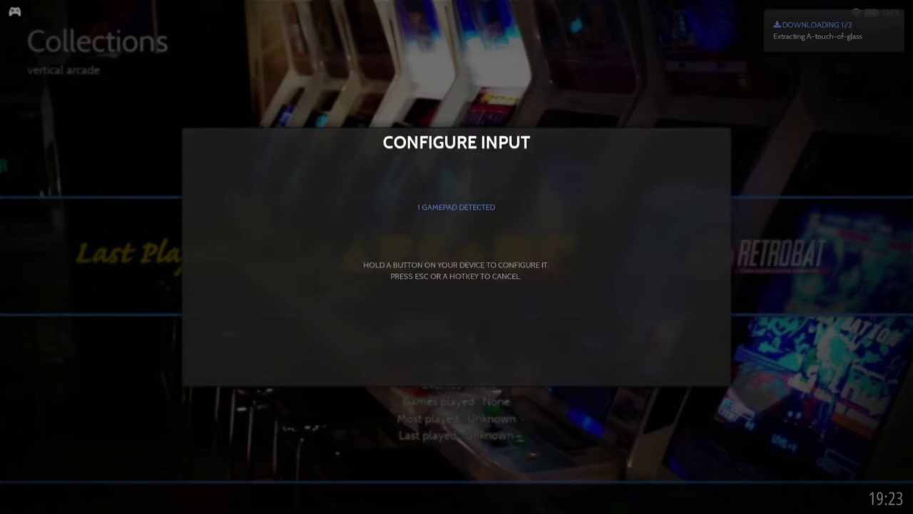
key("Return")
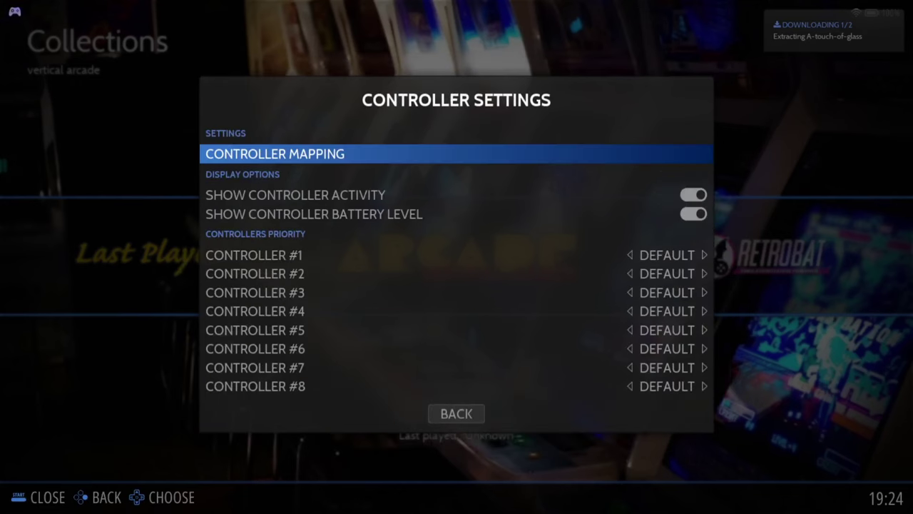
key("BackSpace")
Step: Open the Scraper Settings with ScreenScraper as the source and set the image source to Box 3D
key("Down")
key("Down")
key("Down")
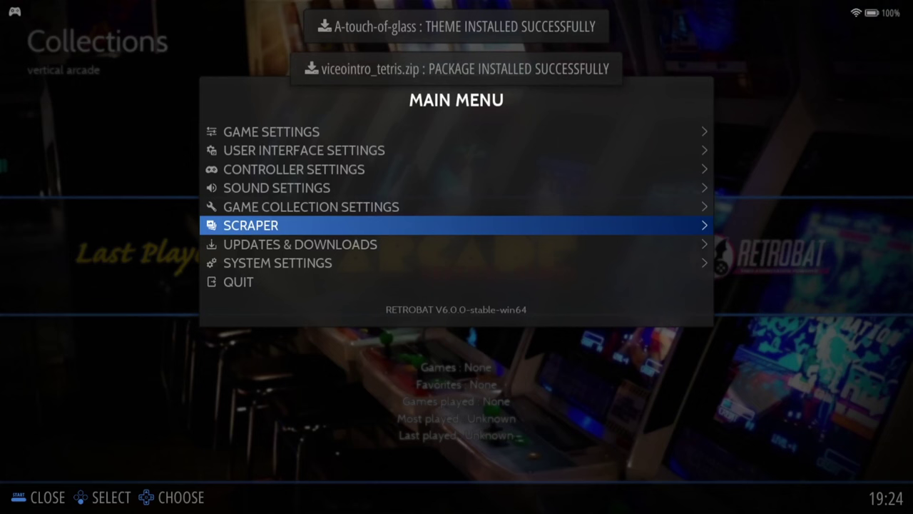
key("Return")
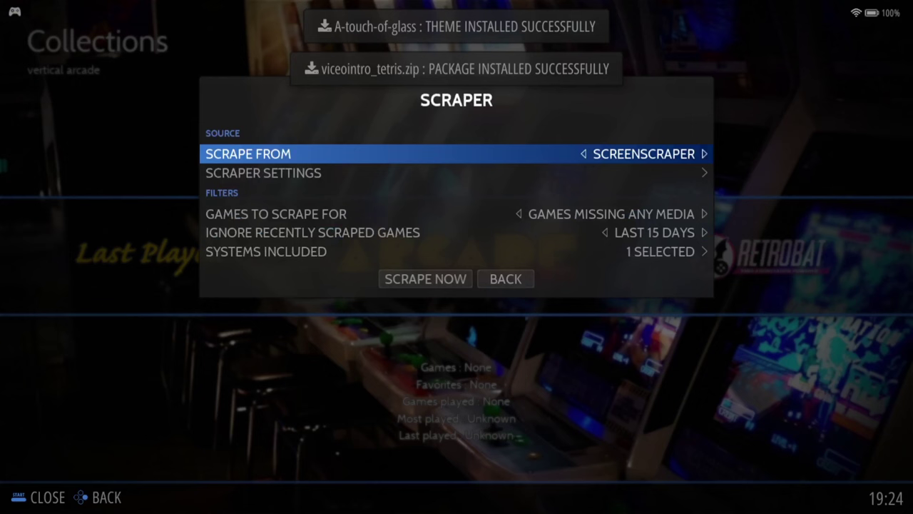
key("Down")
key("Return")
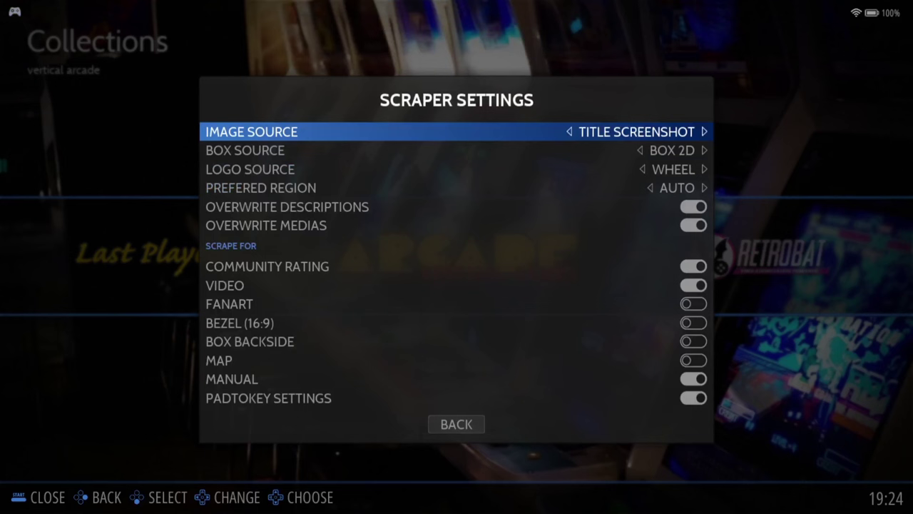
key("Right")
key("Right")
key("Right")
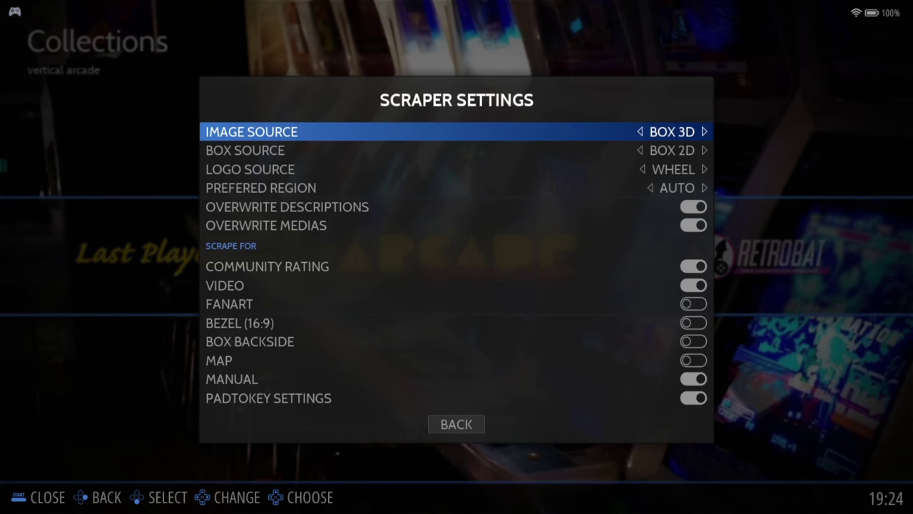
Step: Enable Fanart among the media to scrape for
key("Down")
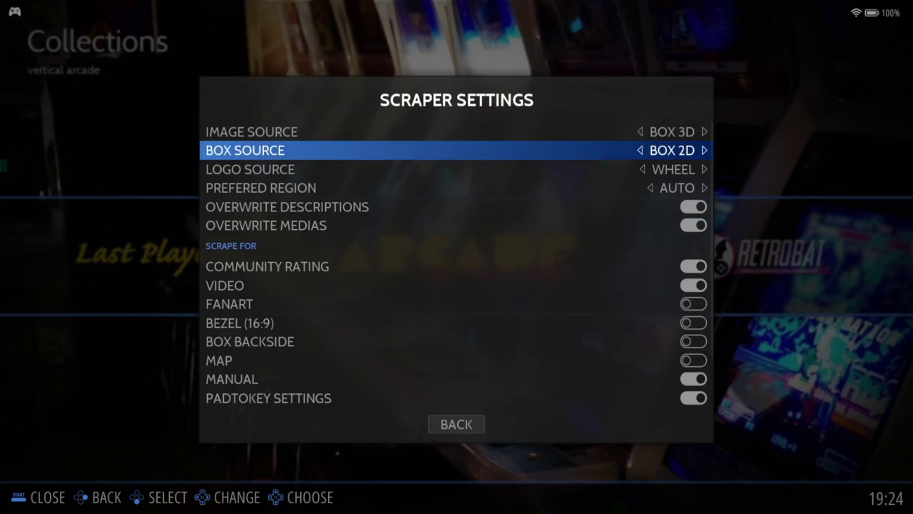
key("Down")
key("Down")
key("Down")
key("Down")
key("Down")
key("Down")
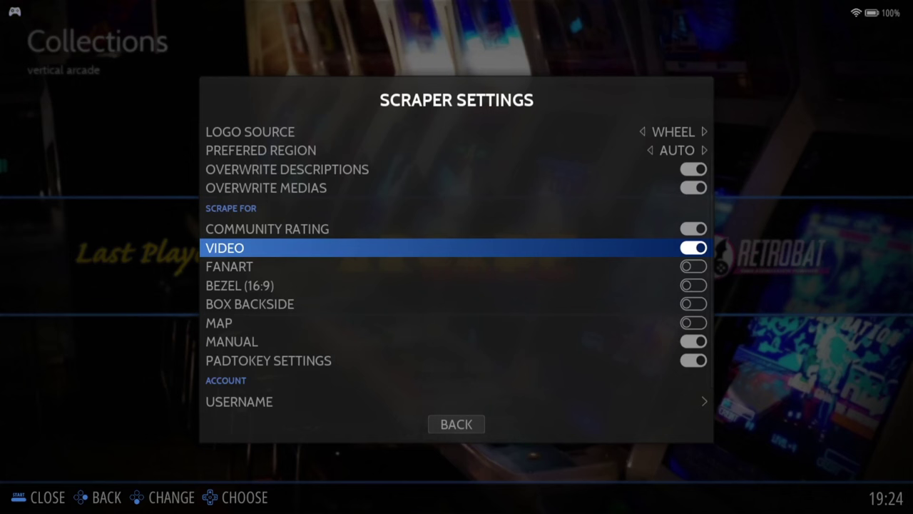
key("Down")
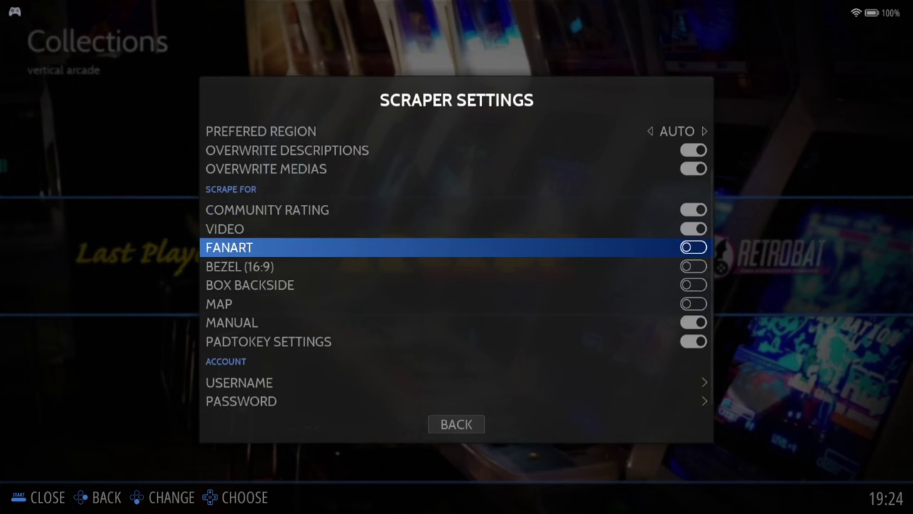
key("Return")
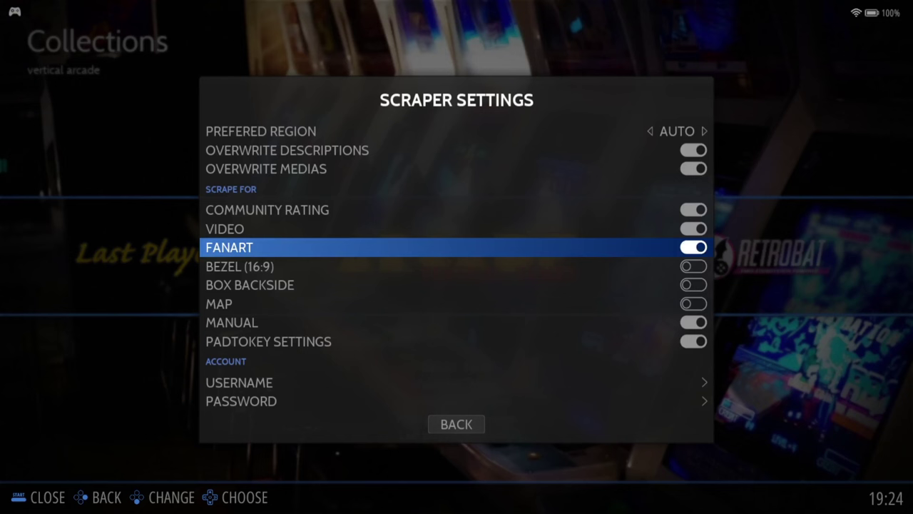
Step: View the remaining scraper options and the account username entry, leave it empty, and return to the main menu without scraping
key("Down")
key("Down")
key("Down")
key("Down")
key("Down")
key("Down")
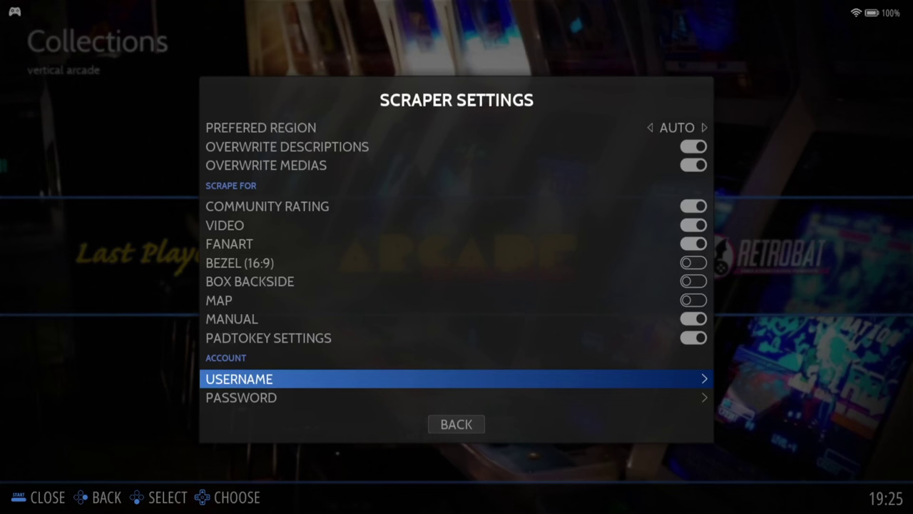
key("Return")
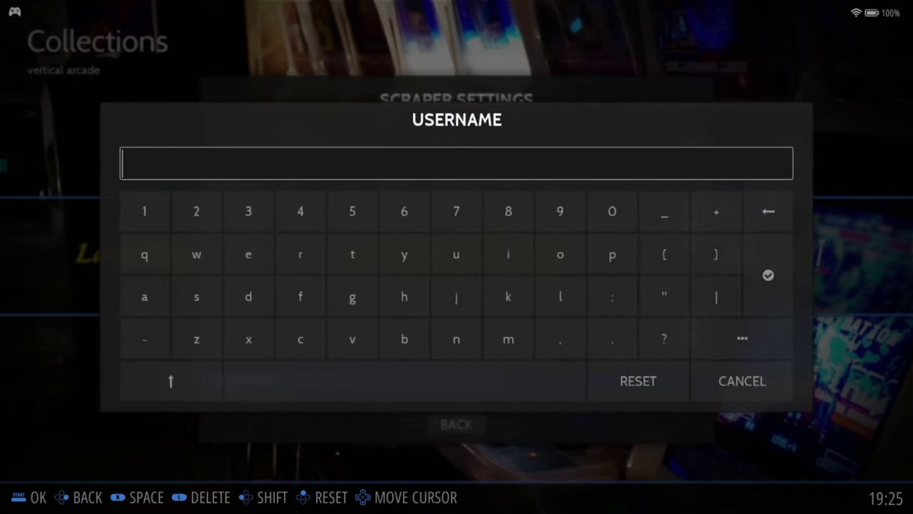
key("Escape")
key("Escape")
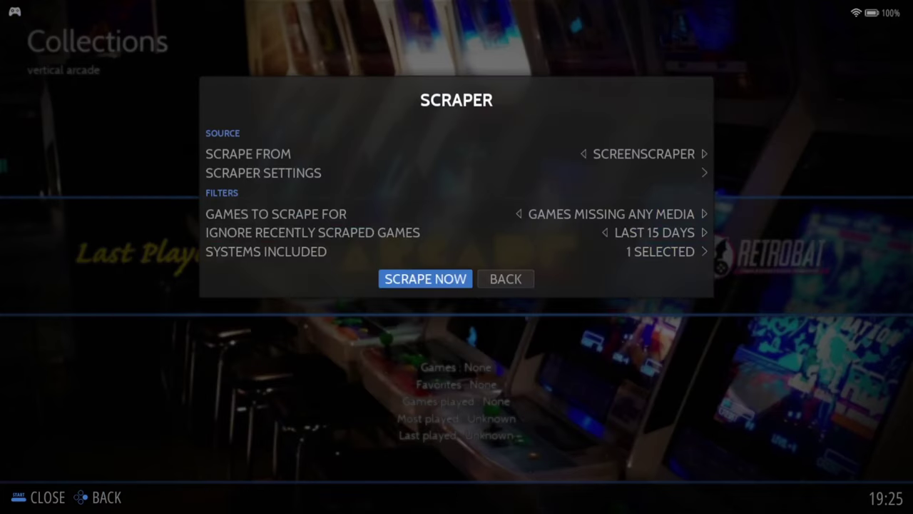
key("Right")
key("Return")
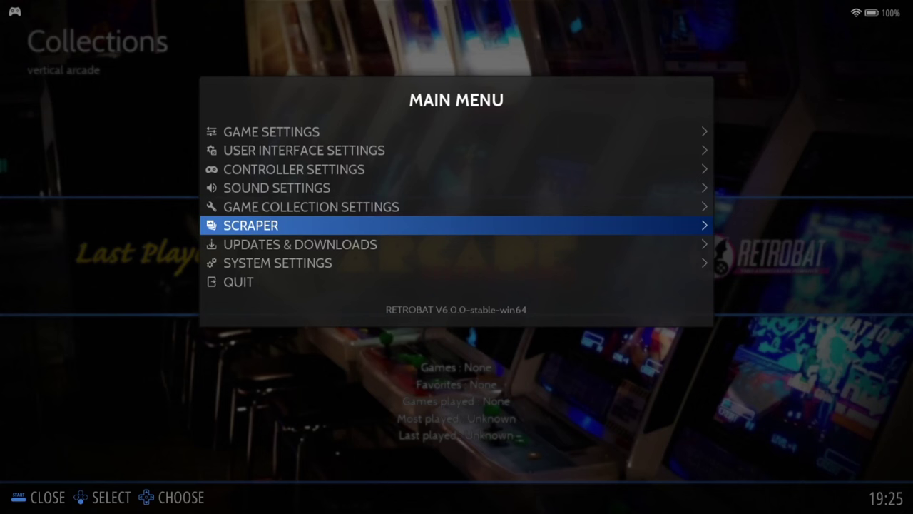
Step: Change the theme set to ES-THEME-A-TOUCH-OF-GLASS in the User Interface Settings and apply it
key("Up")
key("Up")
key("Up")
key("Up")
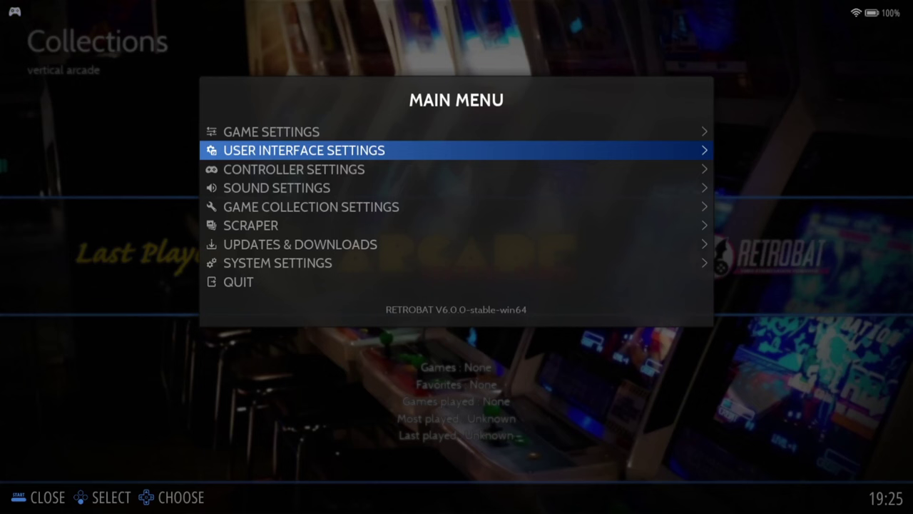
key("Return")
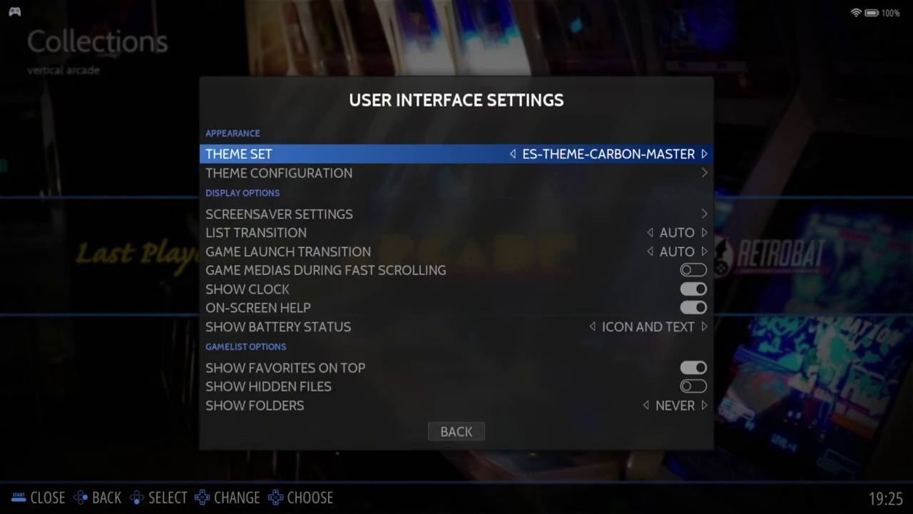
key("Return")
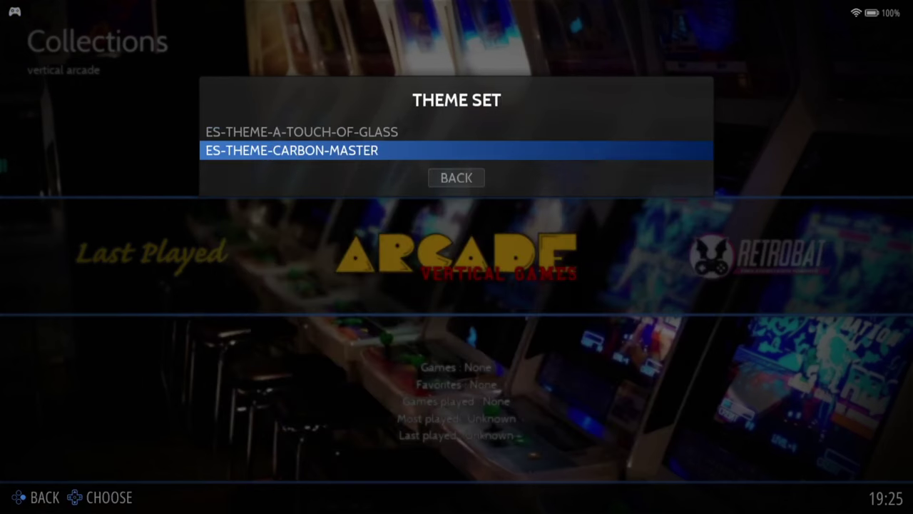
key("Up")
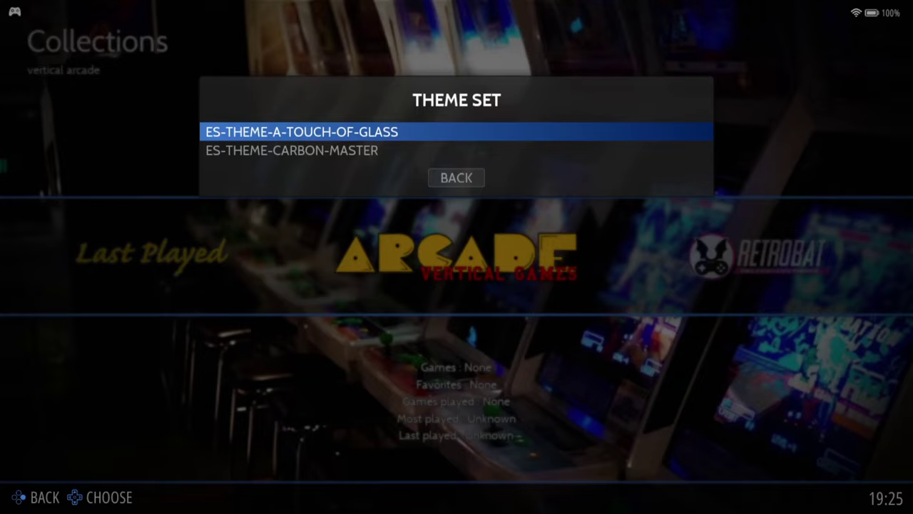
key("Return")
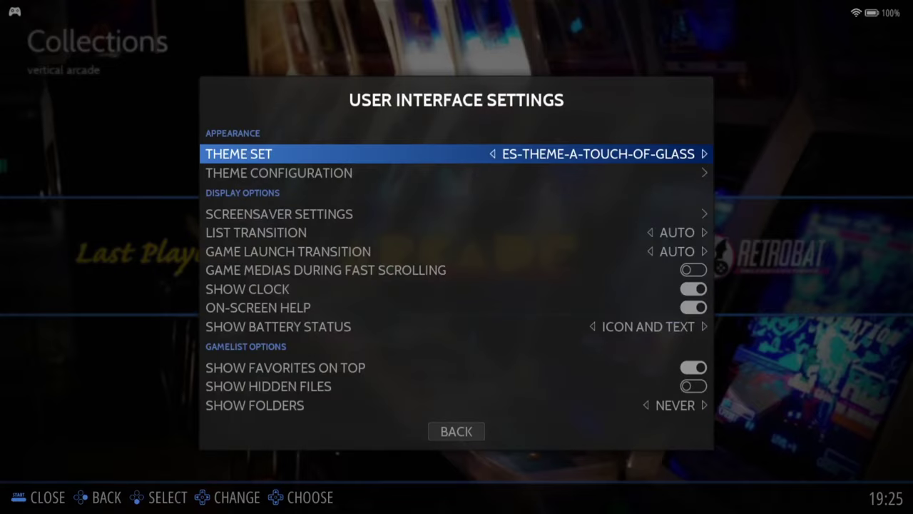
key("Escape")
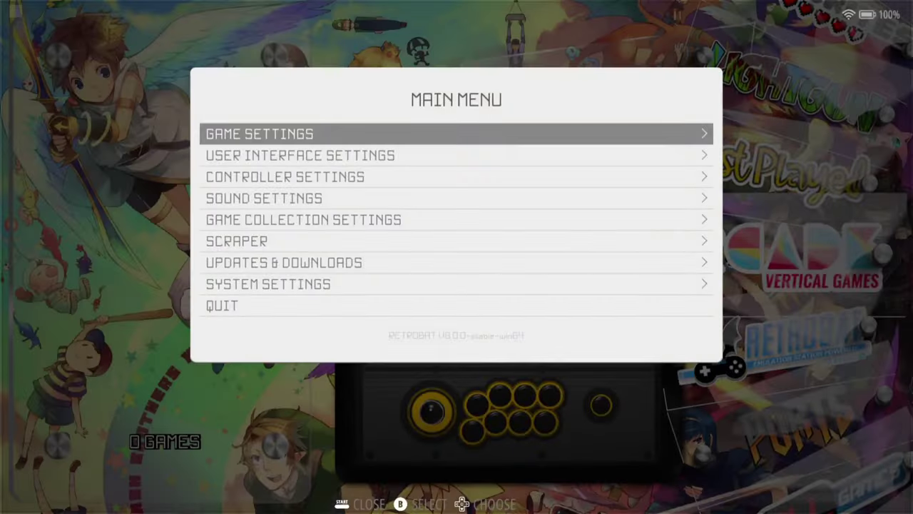
Step: Close the main menu, browse the systems past RetroBat and Ports in the new theme, and open Quick Access
key("Escape")
key("Down")
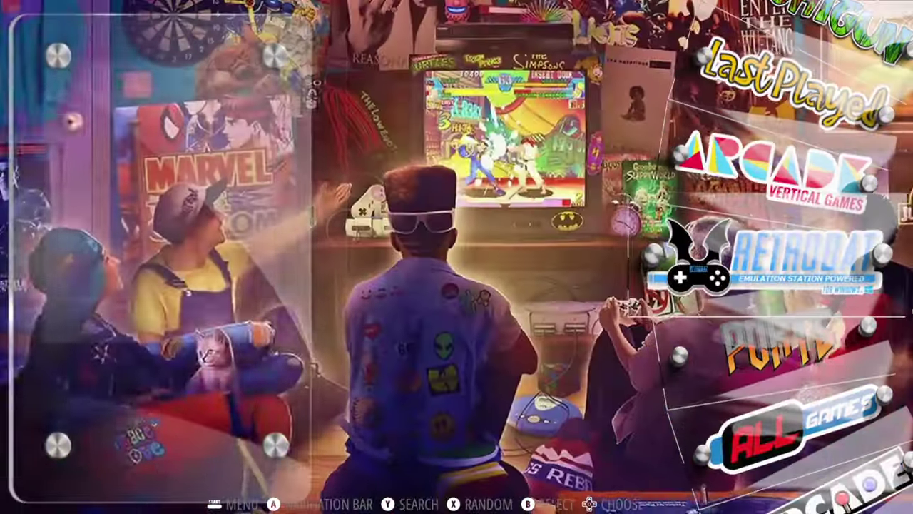
key("Down")
key("Down")
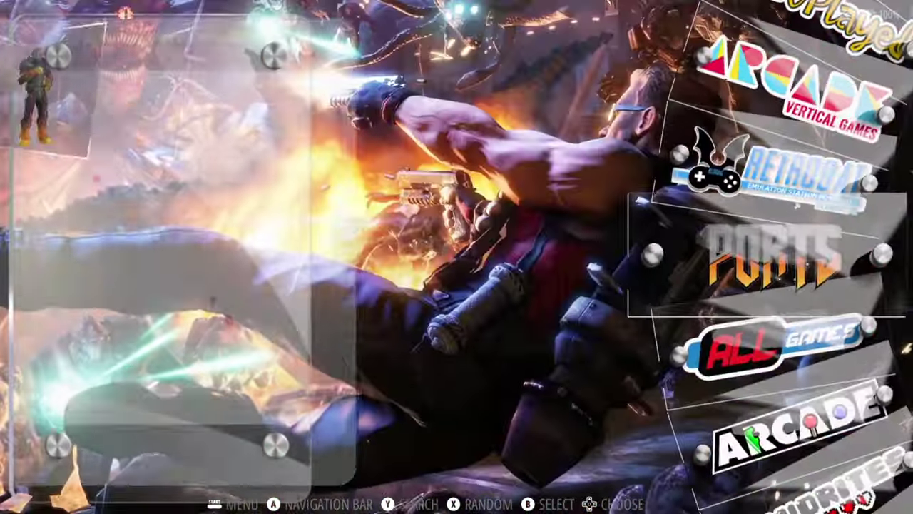
key("BackSpace")
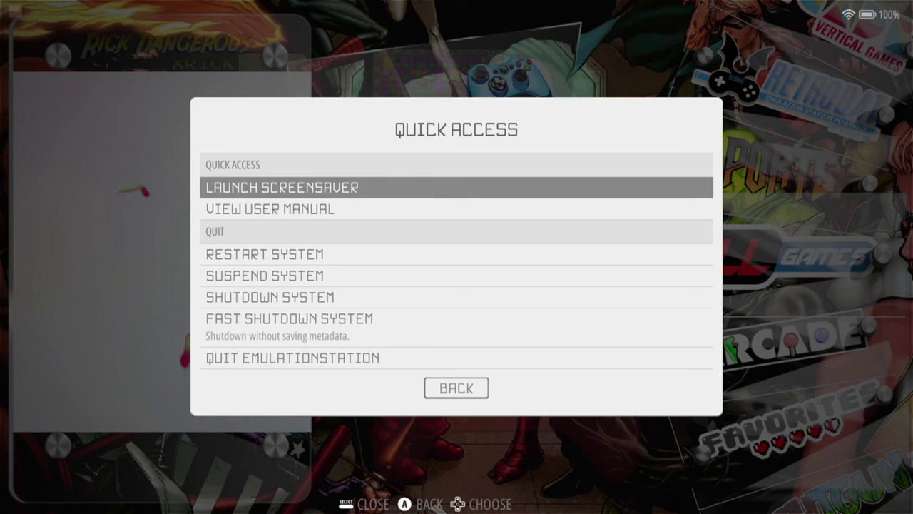
Step: Review the Quick Access entries, from the screensaver and user manual through the restart, suspend, shutdown and quit options
key("Down")
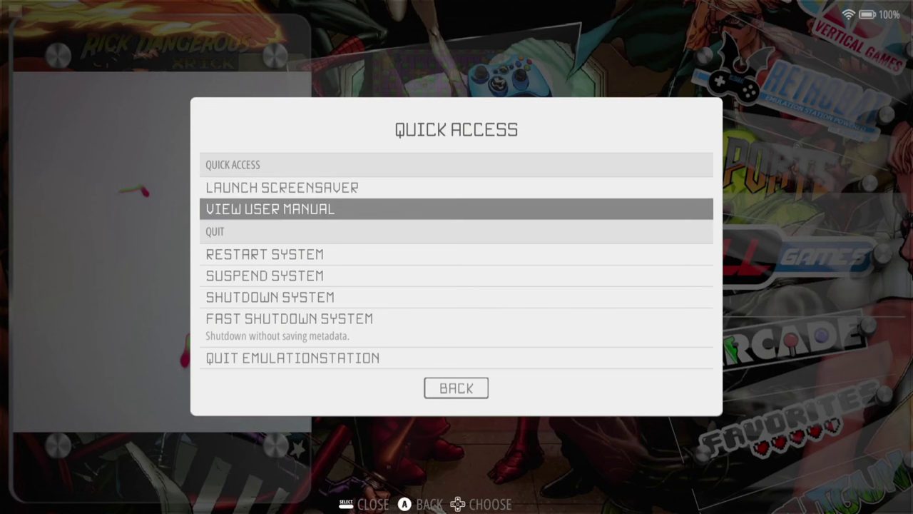
key("Up")
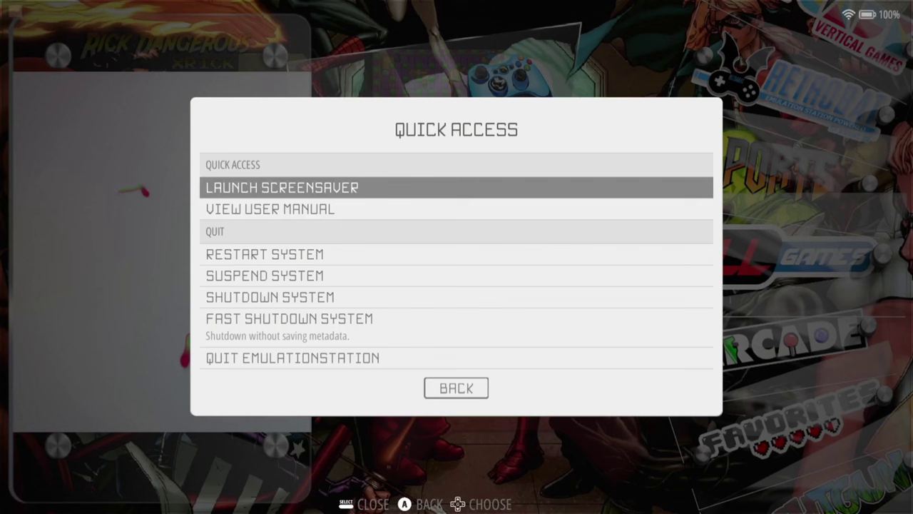
key("Down")
key("Down")
key("Down")
key("Up")
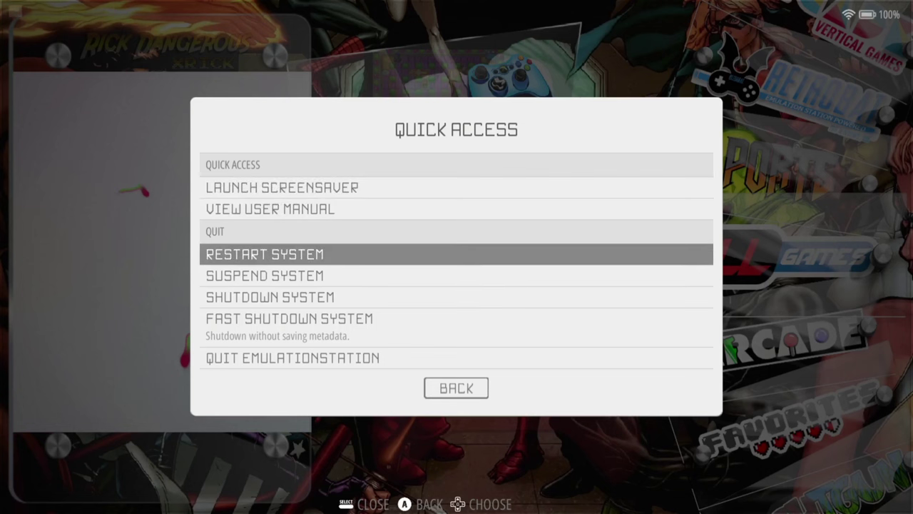
key("Down")
key("Down")
key("Down")
key("Down")
key("Down")
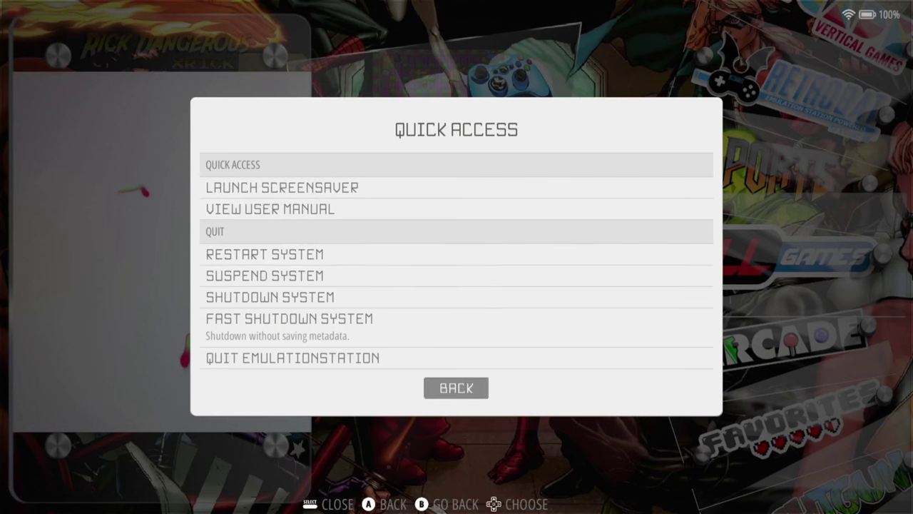
Step: Quit EmulationStation and confirm the exit
key("Up")
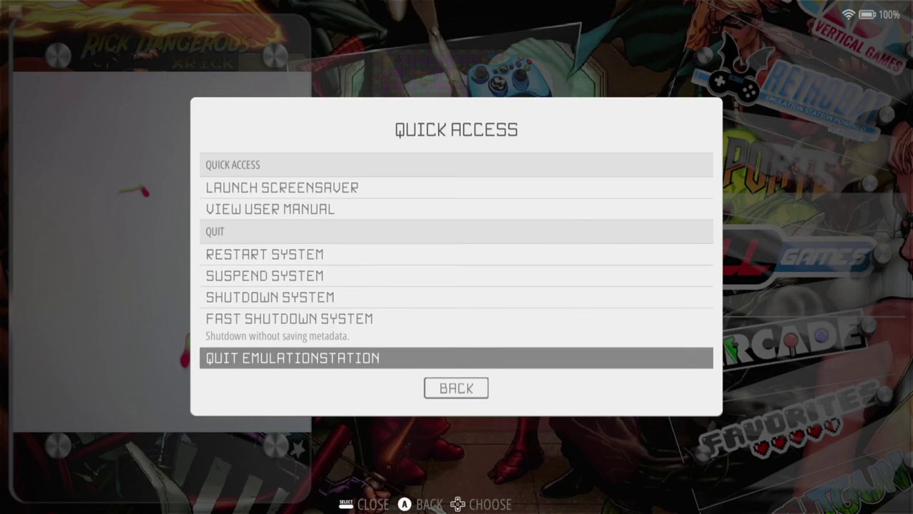
key("Return")
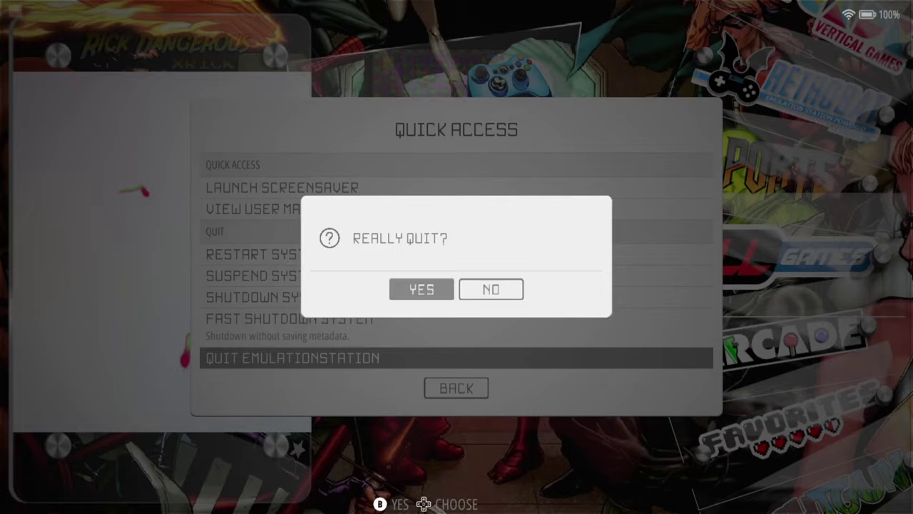
key("Return")
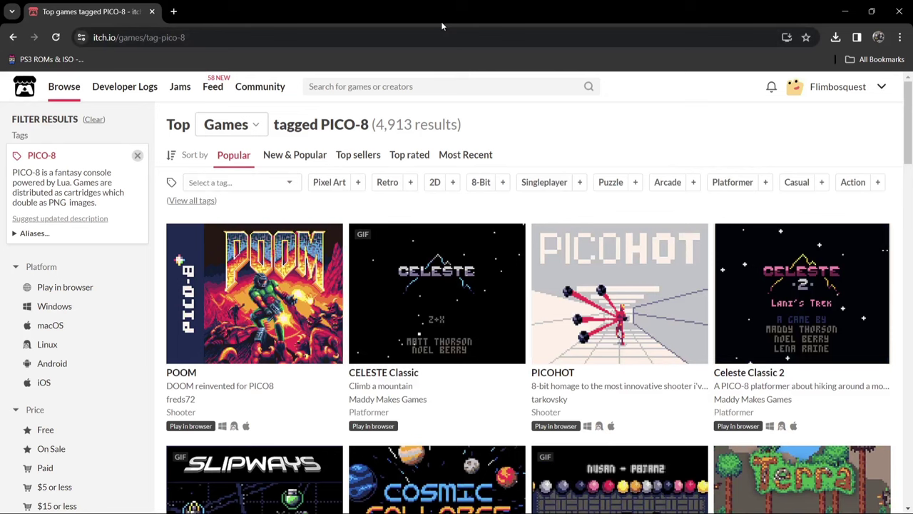
Step: In Chrome, search itch.io for "commodore 64" and open the Super Carling The Spider (Commodore 64) page
left_click(431, 86)
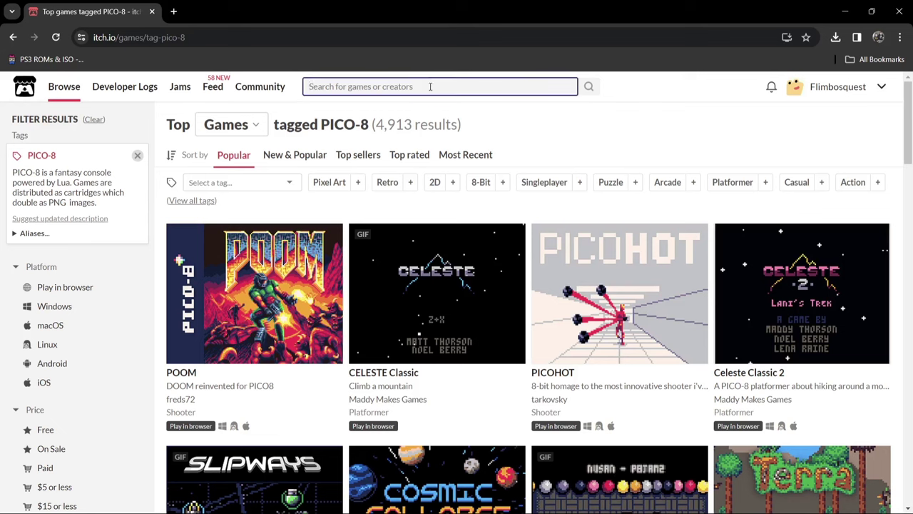
type("commodore 64")
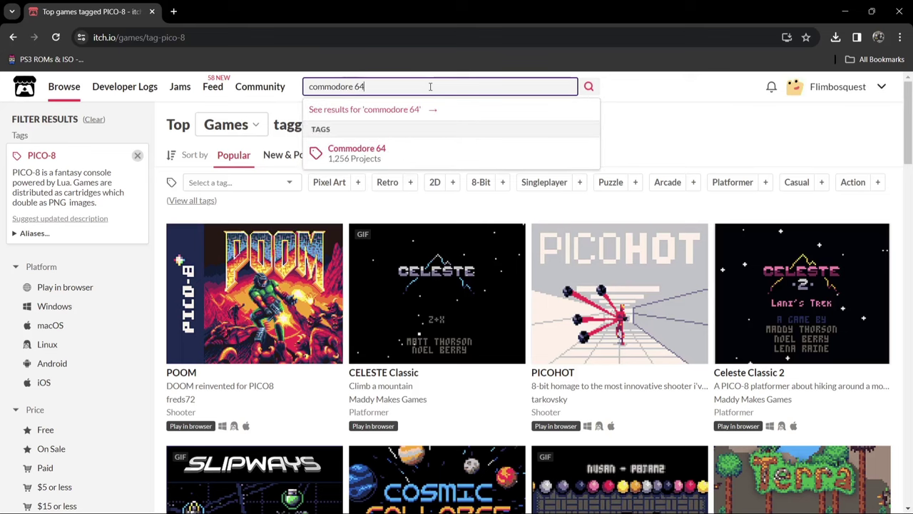
key("Return")
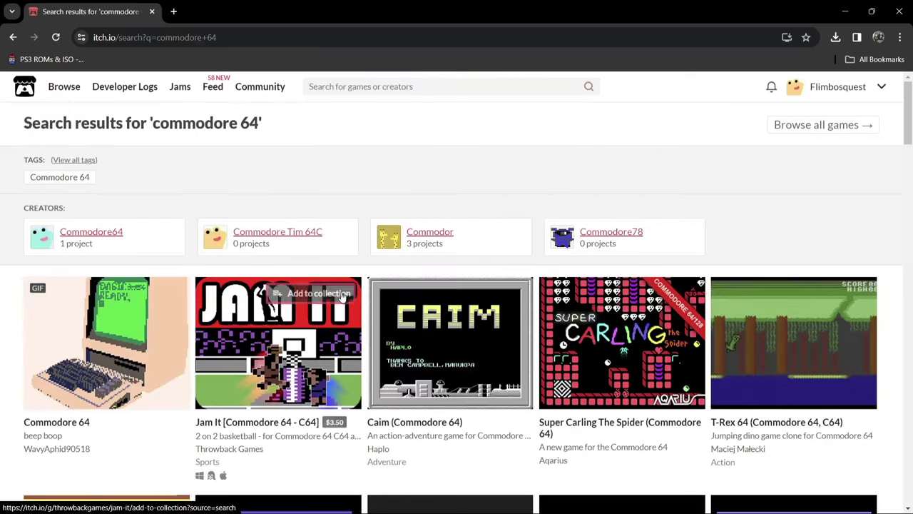
left_click(641, 354)
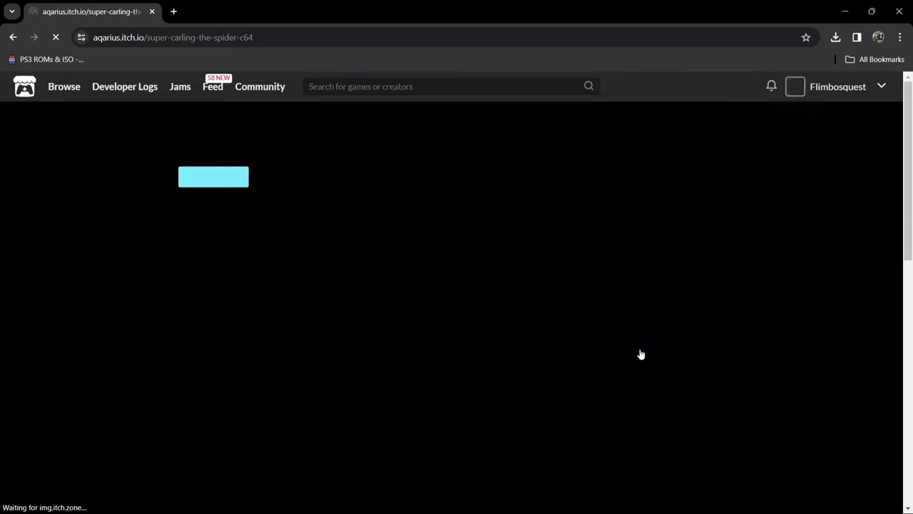
Step: Download the Super Carling The Spider C64 package without paying and open the downloaded zip archive
left_click(211, 175)
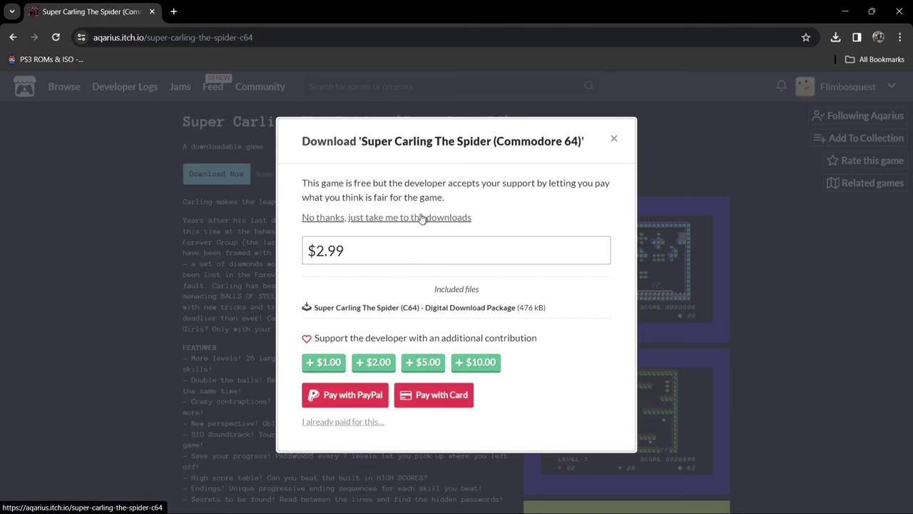
left_click(444, 218)
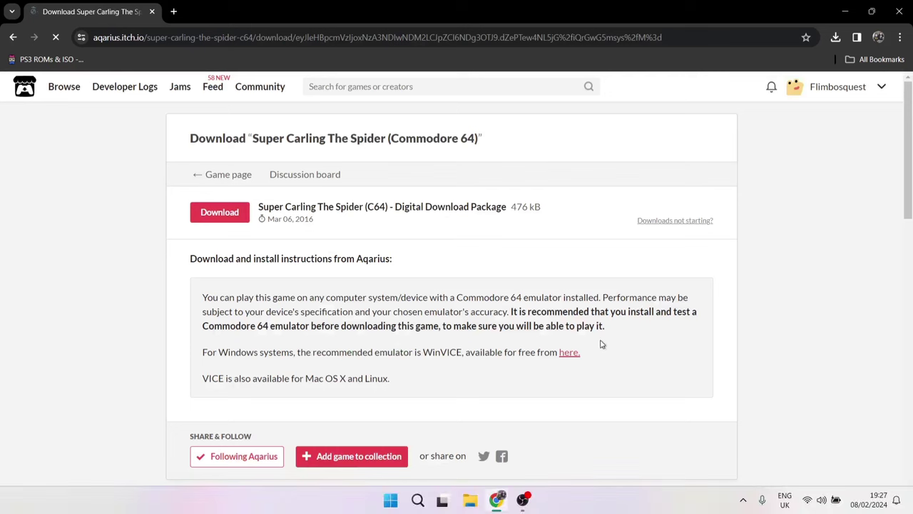
left_click(221, 213)
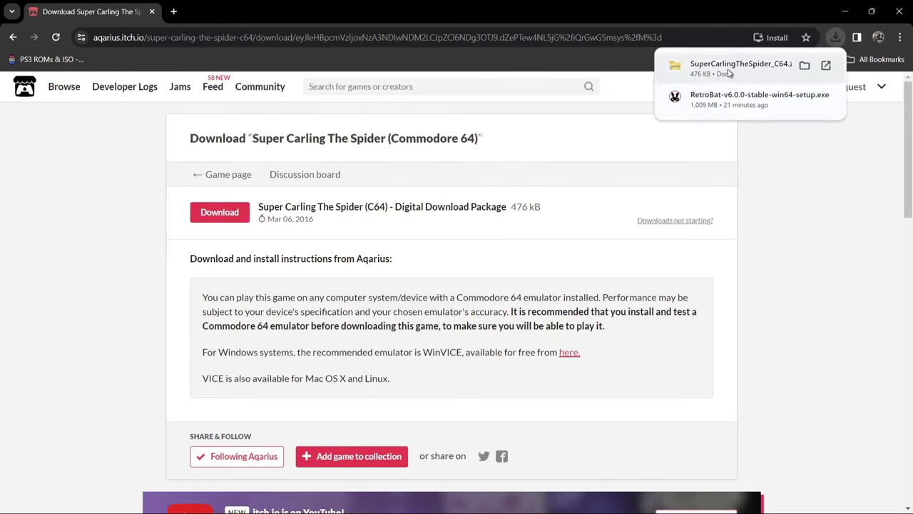
left_click(729, 72)
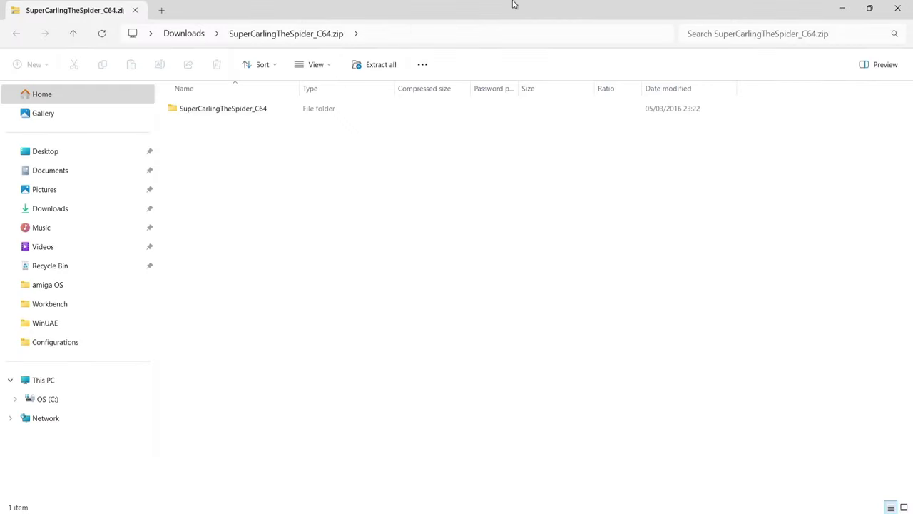
Step: Minimize the browser, extract the SuperCarlingTheSpider_C64 folder from the zip onto the desktop and close the archive window
left_click(845, 11)
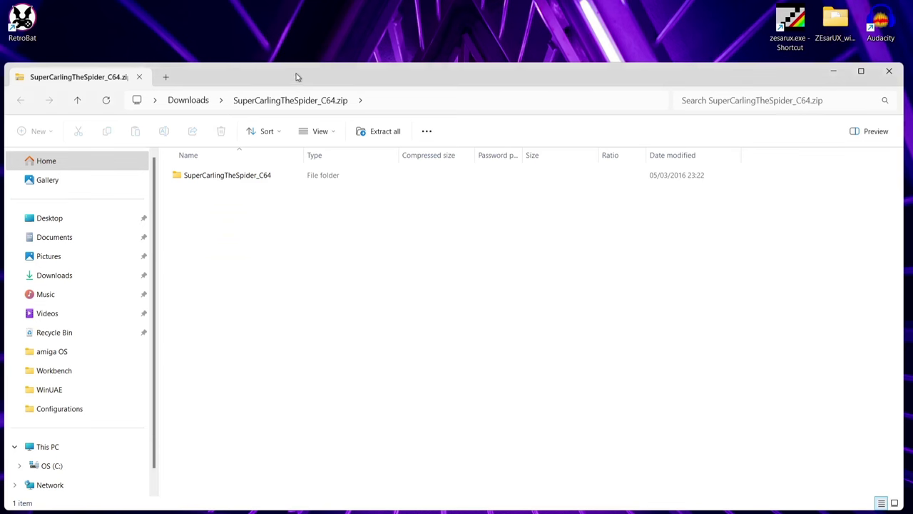
left_click_drag(297, 77, 666, 67)
left_click_drag(593, 165, 190, 118)
left_click_drag(867, 72, 386, 88)
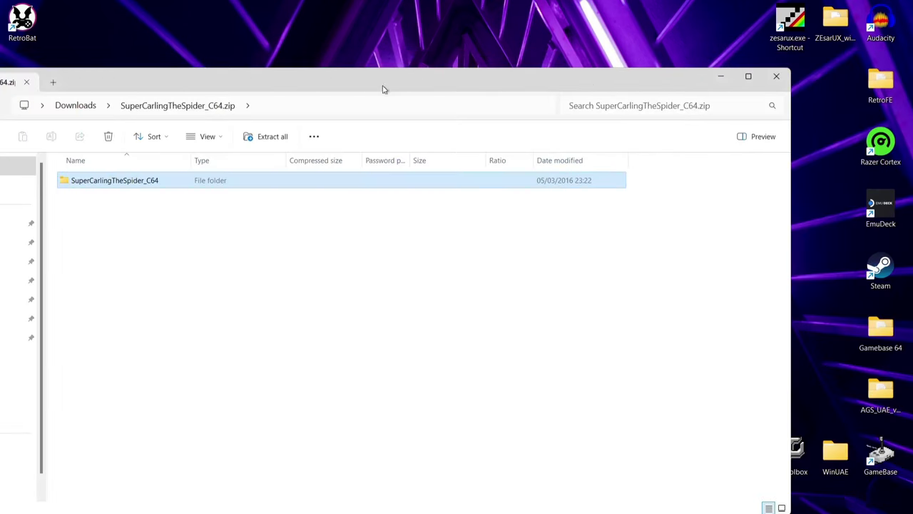
left_click(777, 76)
Step: Move Super_Carling_The_Spider.d64 from the extracted folder's Disk subfolder to the desktop and close the folder window
double_click(221, 77)
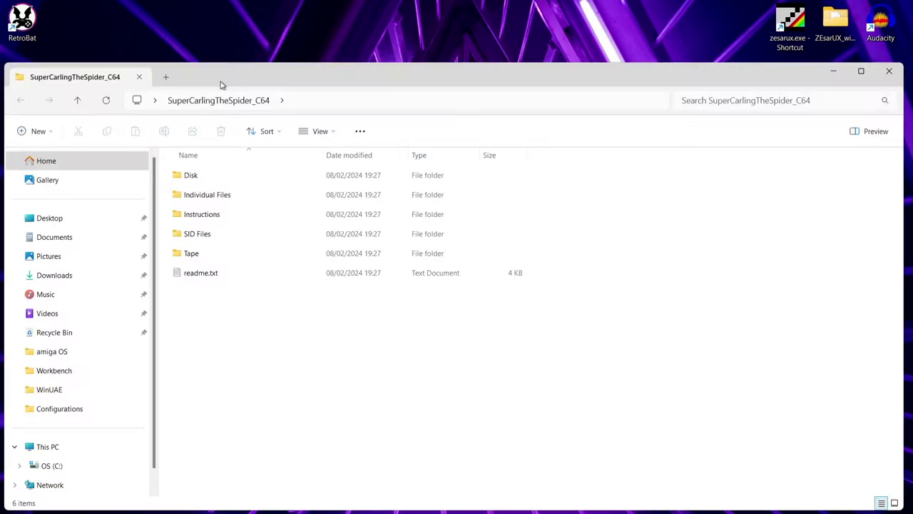
left_click_drag(257, 74, 661, 63)
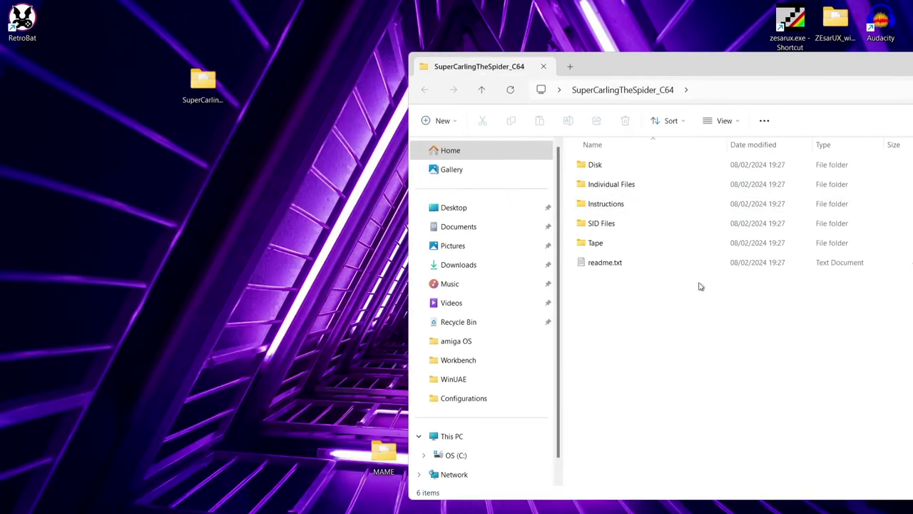
double_click(627, 168)
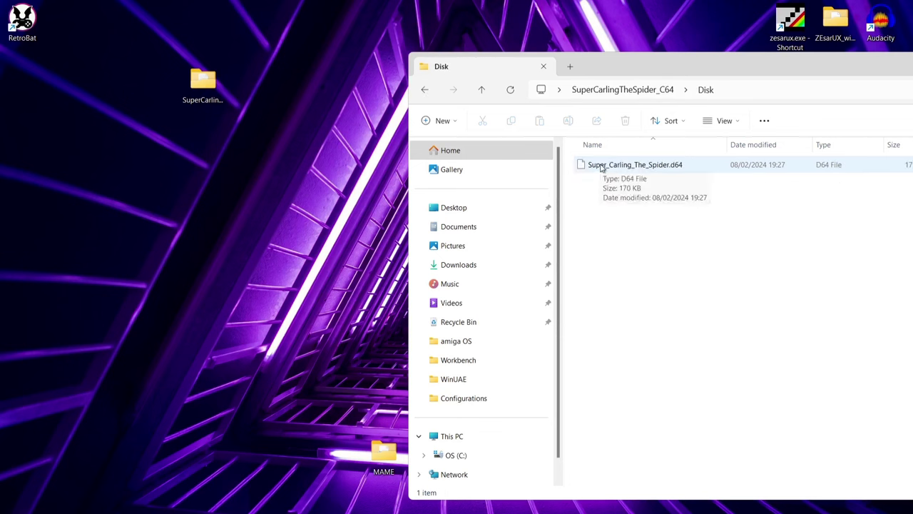
left_click_drag(605, 166, 124, 165)
left_click_drag(845, 69, 278, 129)
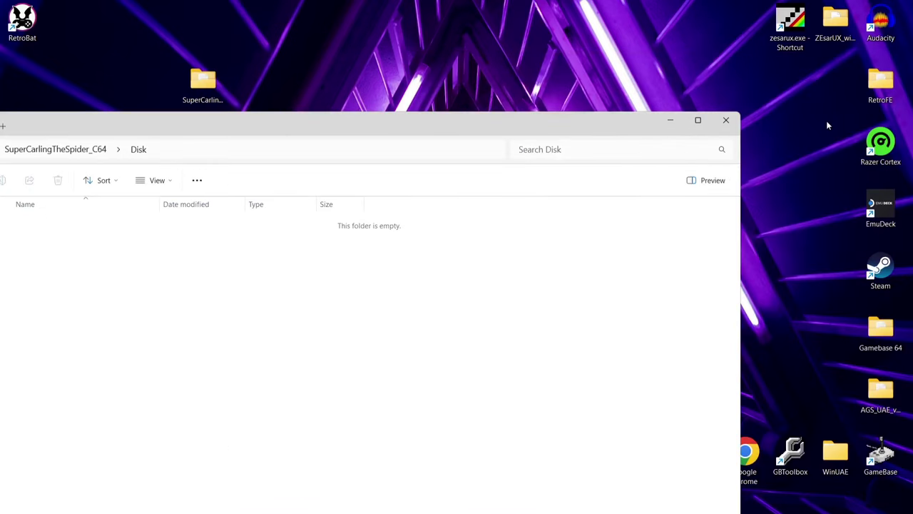
left_click(728, 118)
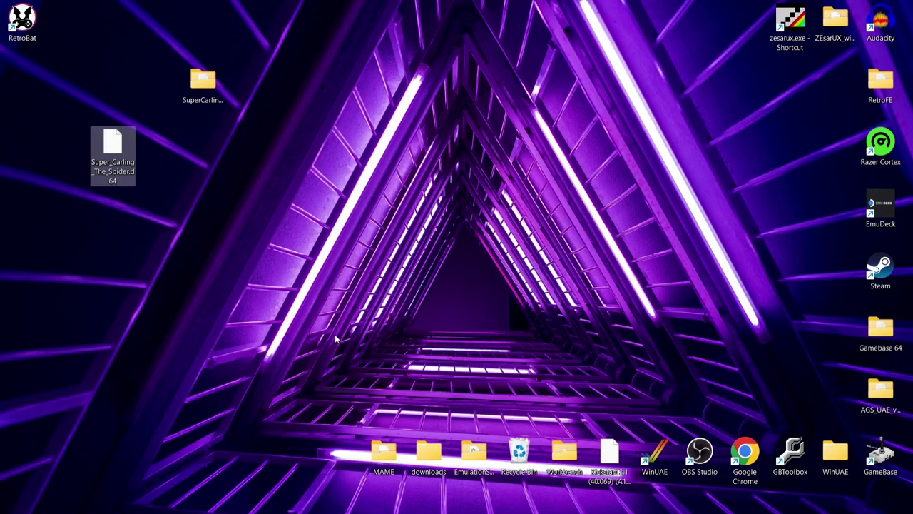
Step: Rename the disk image on the desktop to Super CarlingThe Spider.d64, removing the underscores
right_click(120, 168)
left_click(117, 148)
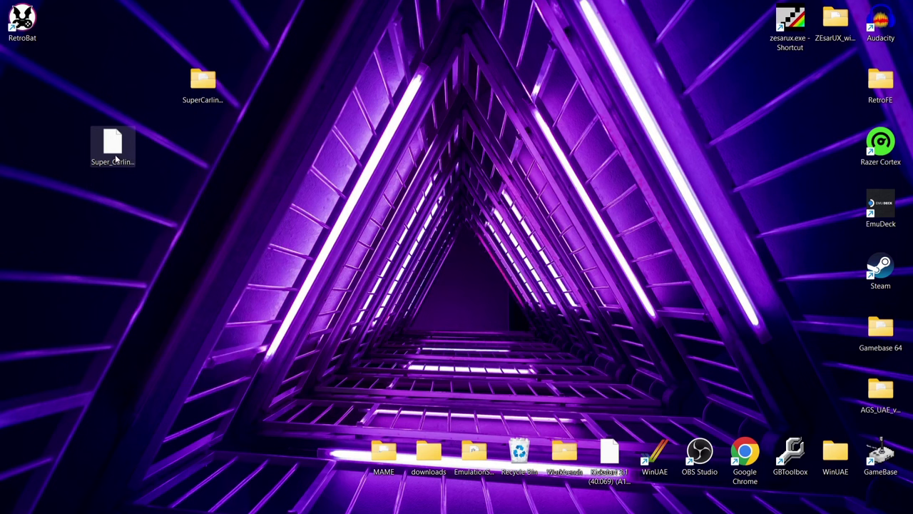
right_click(118, 159)
left_click(207, 360)
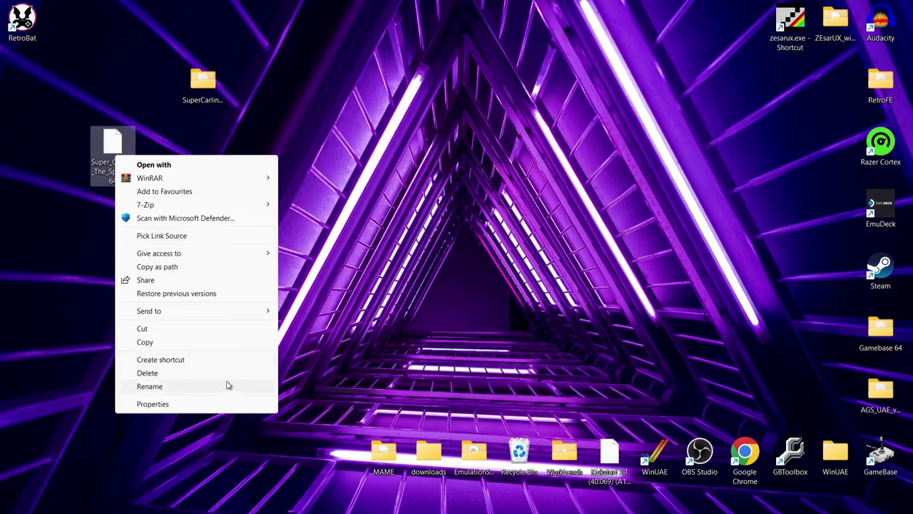
left_click(226, 383)
key("End")
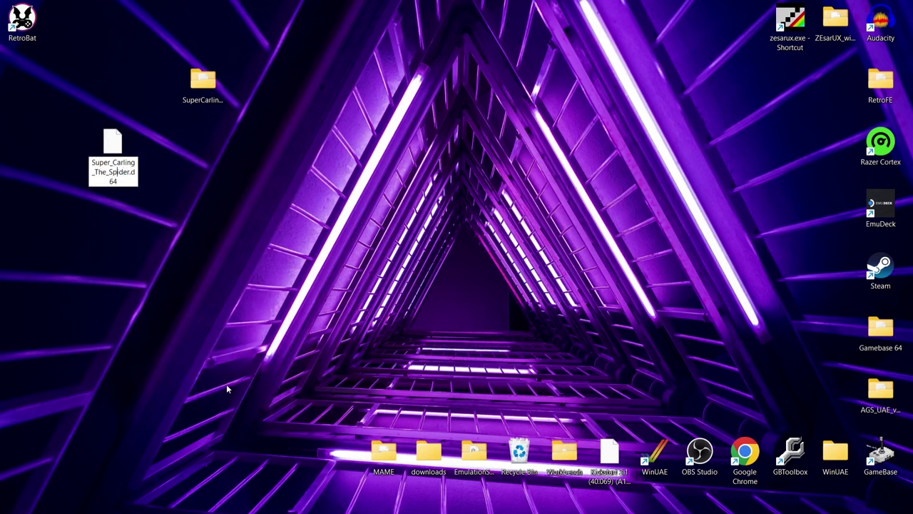
key("BackSpace")
key("BackSpace")
key("Left")
key("Left")
key("Left")
key("Left")
key("Left")
key("Left")
key("Left")
key("BackSpace")
key("Return")
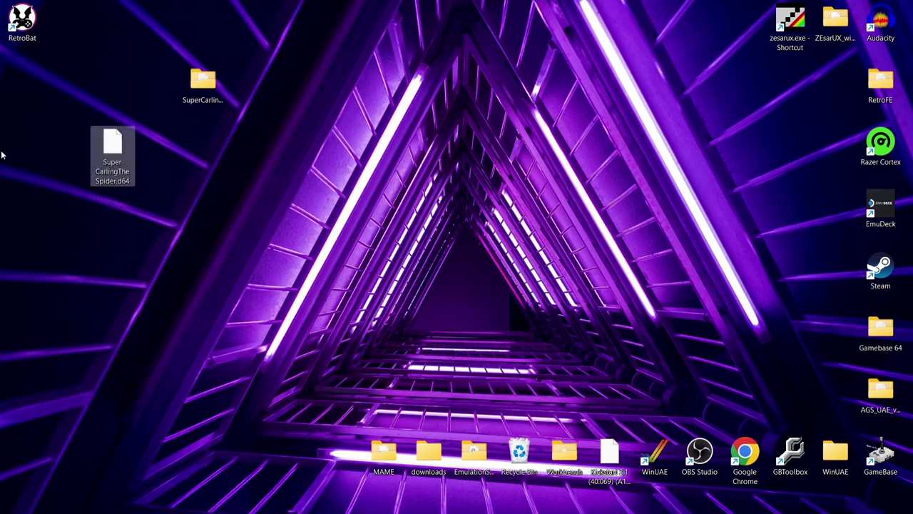
left_click(72, 173)
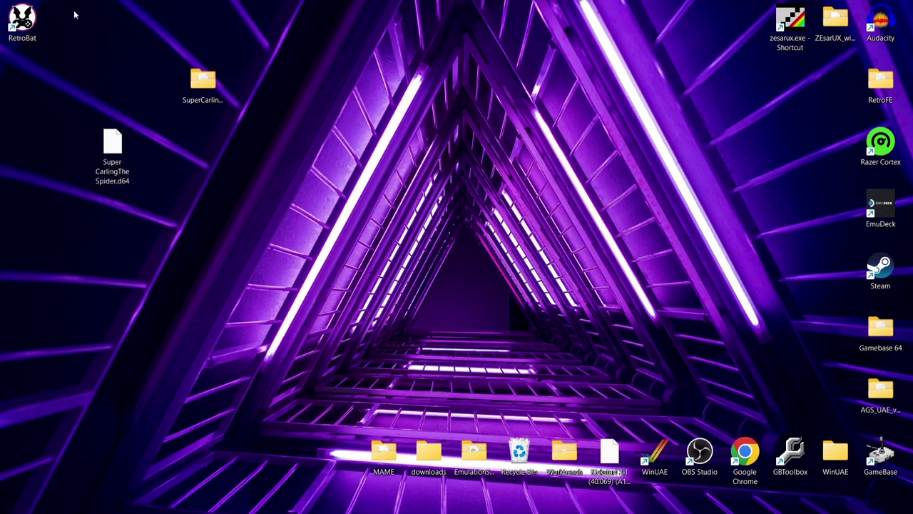
Step: Open the RetroBat shortcut's file location and enter the roms folder
right_click(24, 22)
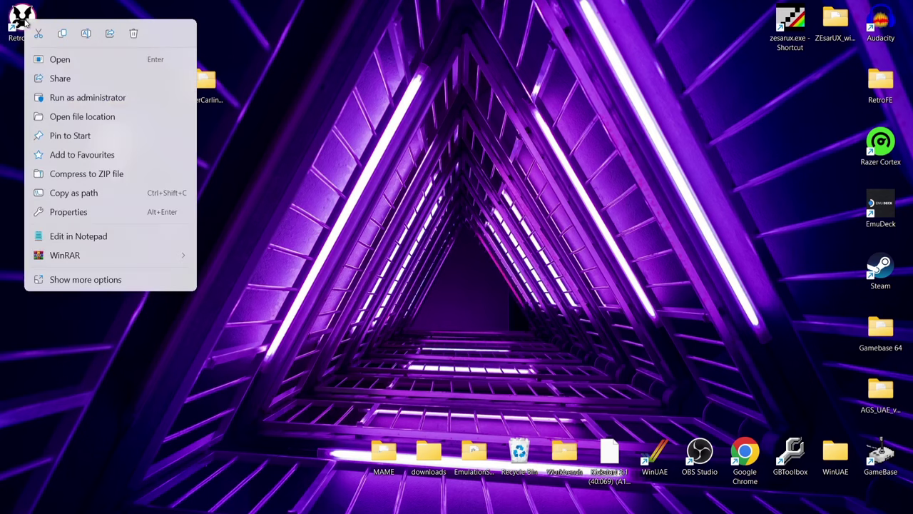
left_click(105, 116)
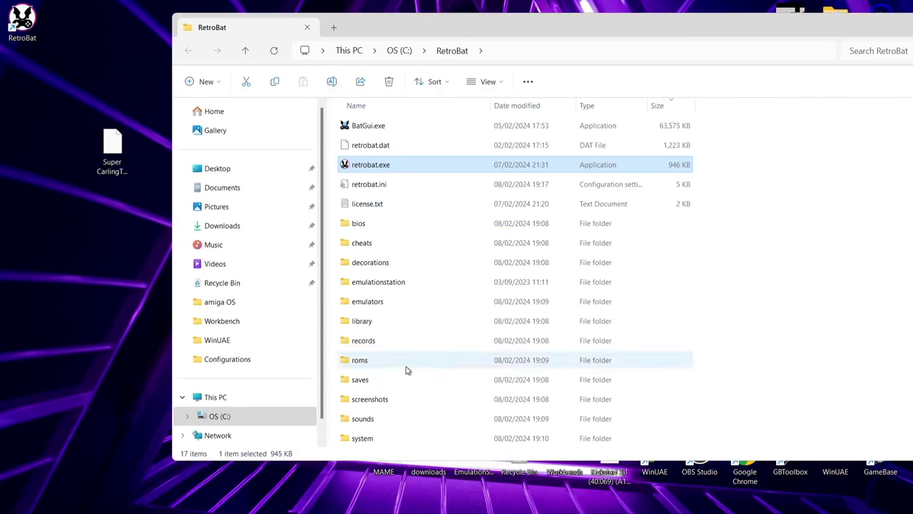
left_click(405, 368)
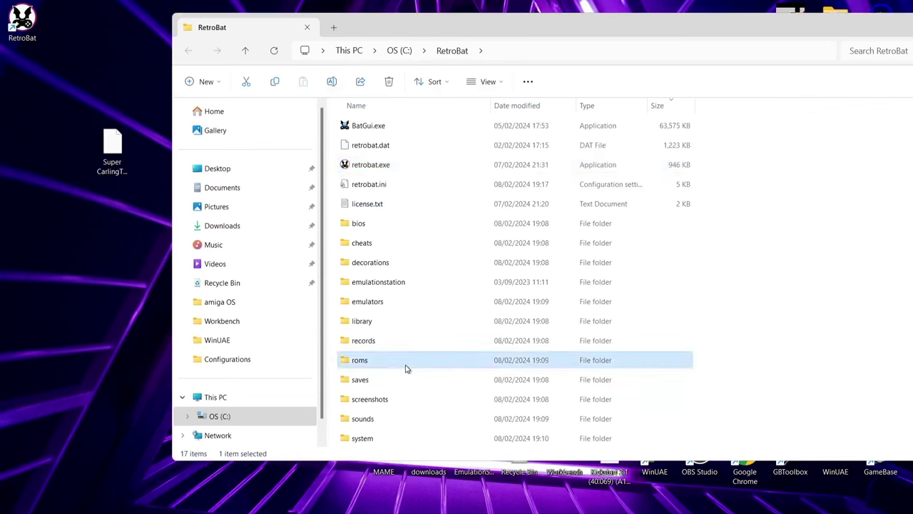
double_click(405, 368)
Step: Move Super CarlingThe Spider.d64 from the desktop into the c64 folder under roms and close the window
left_click(467, 425)
key("Down")
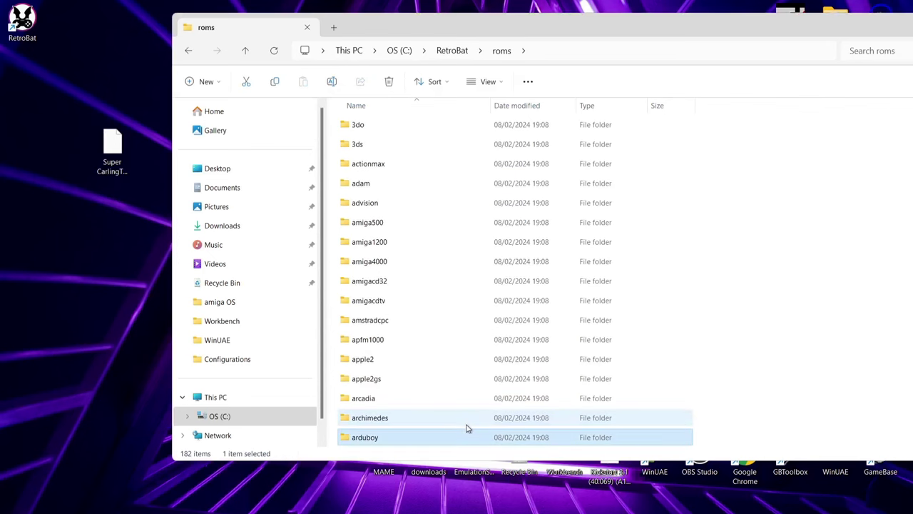
key("Down")
key("Down")
key("Down")
key("Down")
key("Down")
key("Down")
key("Down")
key("Down")
key("Down")
key("Down")
key("Down")
key("Down")
key("Down")
key("Down")
key("Down")
key("Down")
key("Down")
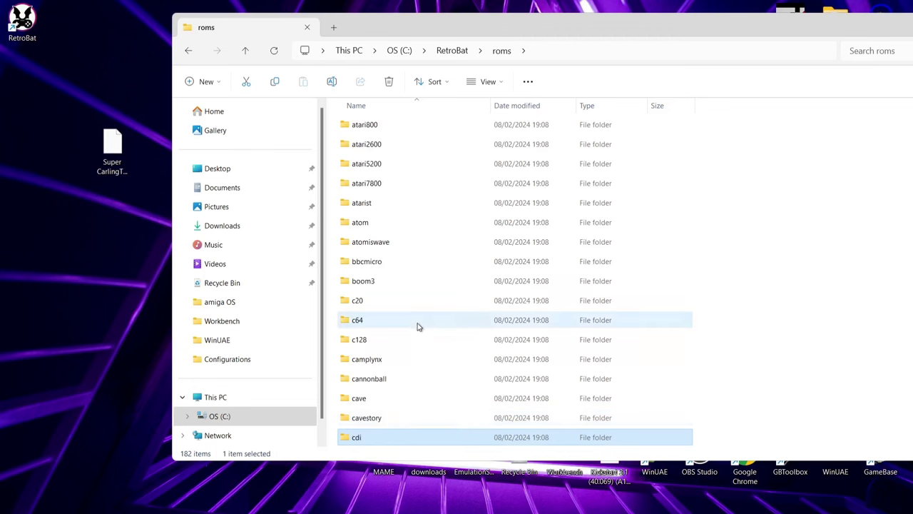
double_click(419, 326)
left_click_drag(108, 150, 553, 241)
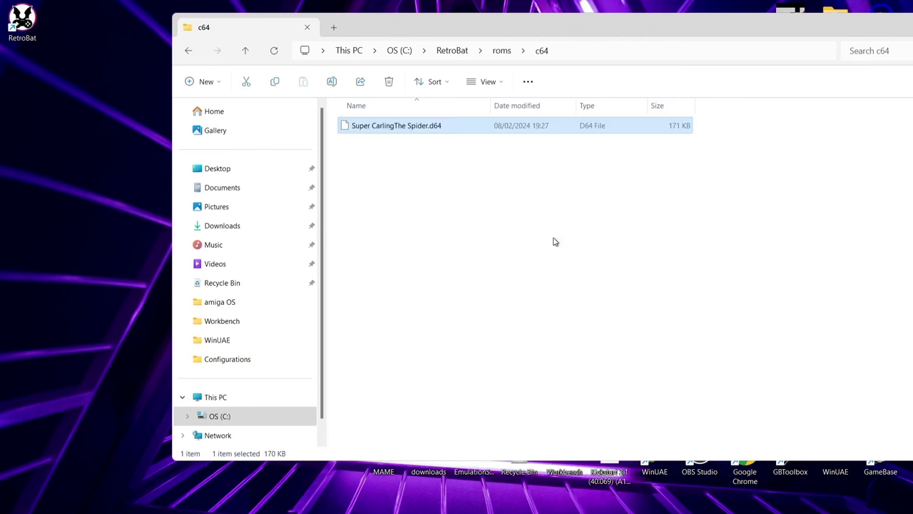
left_click_drag(689, 41, 359, 63)
left_click(712, 59)
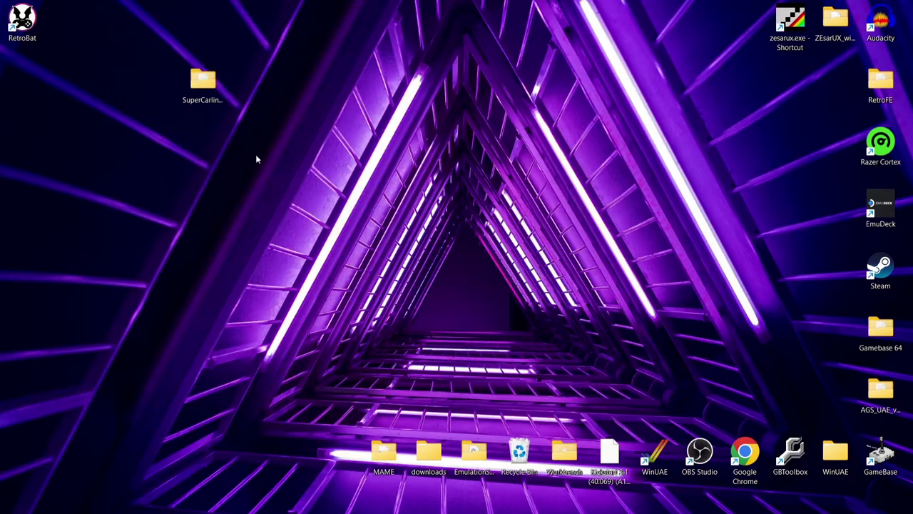
Step: Launch RetroBat from the desktop and open the Commodore 64 system's game list
left_click(27, 32)
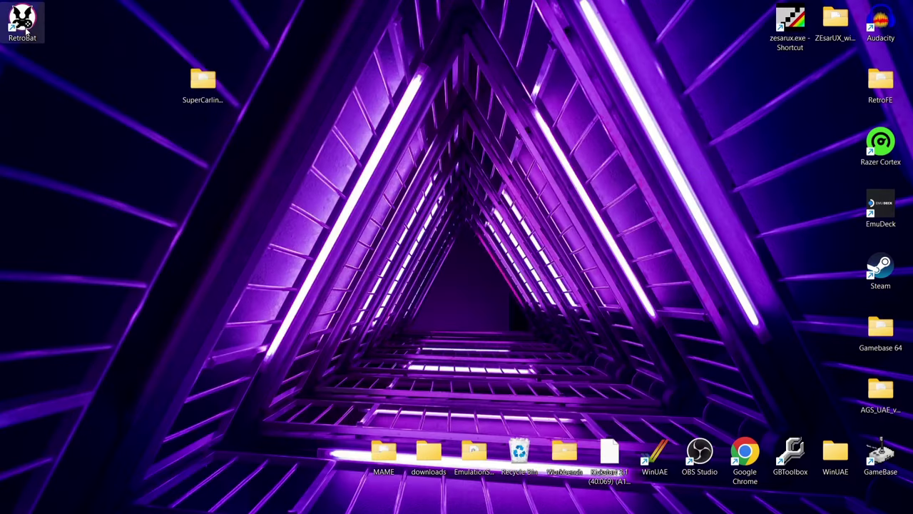
double_click(27, 31)
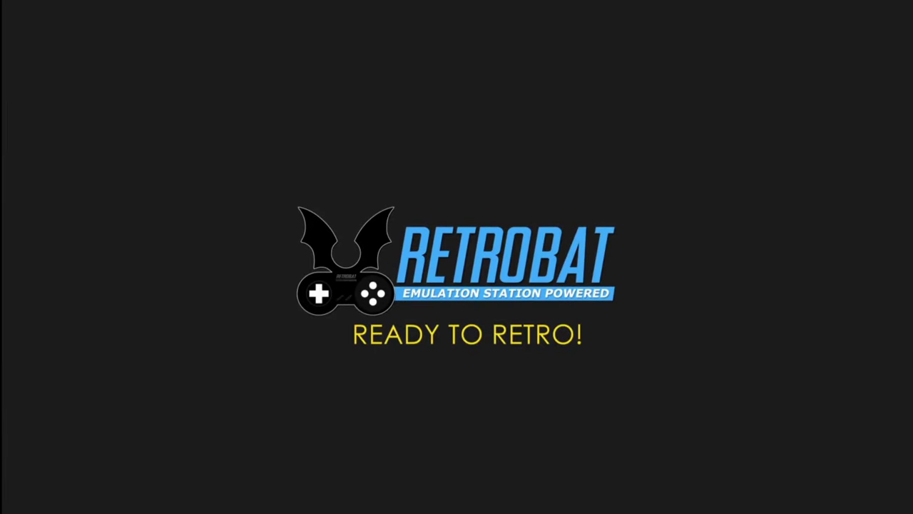
key("F1")
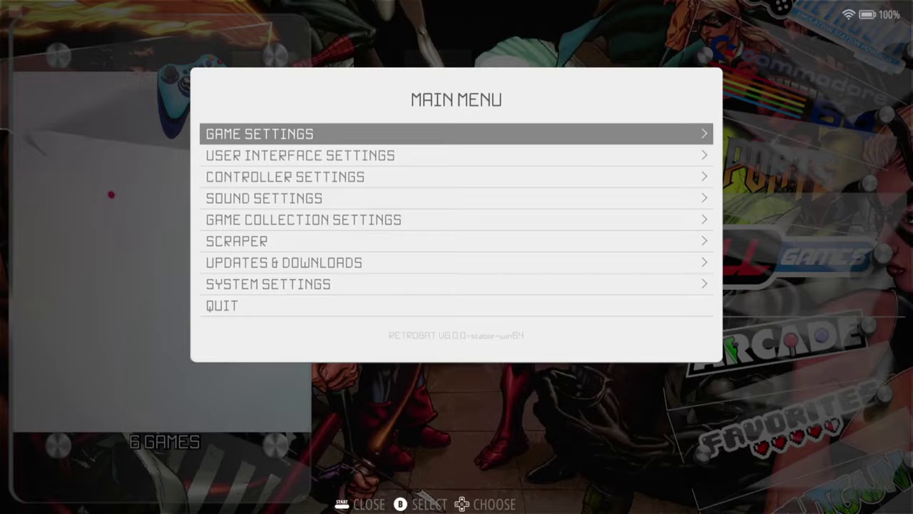
key("Escape")
key("Up")
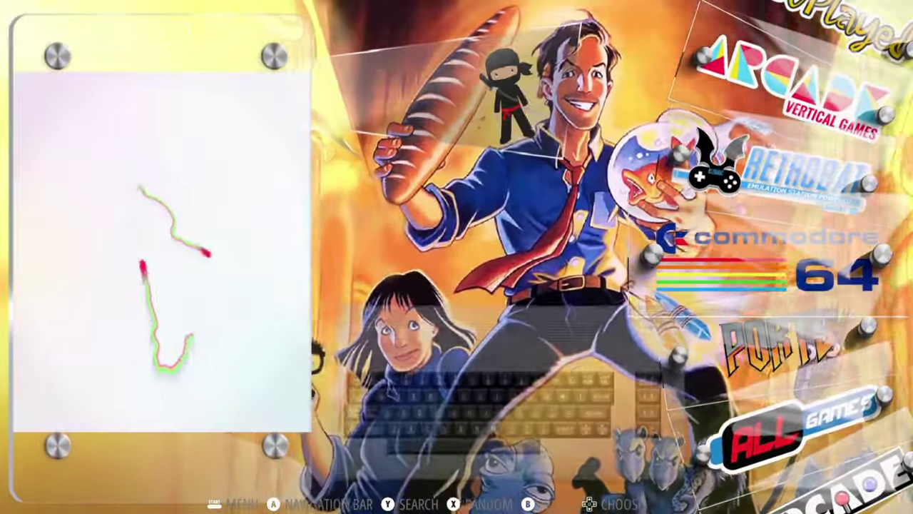
key("Return")
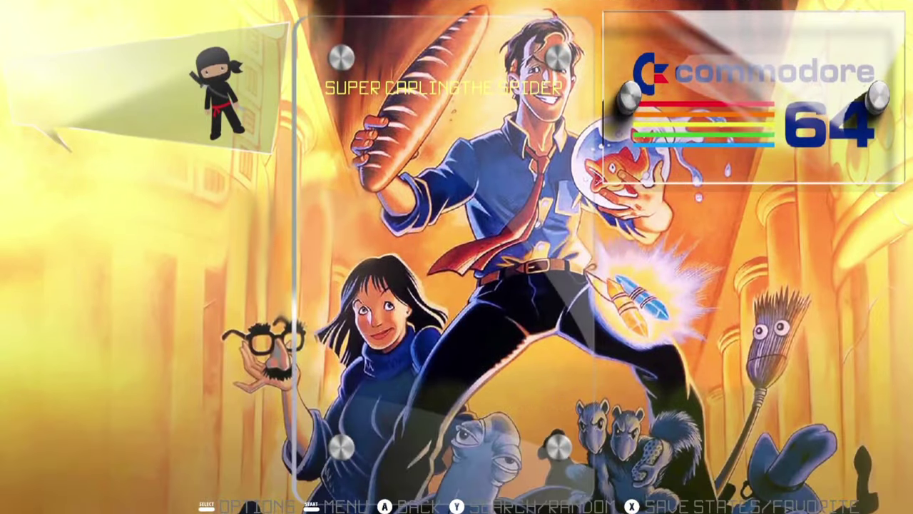
Step: Run the scraper for the Commodore 64 system
key("Escape")
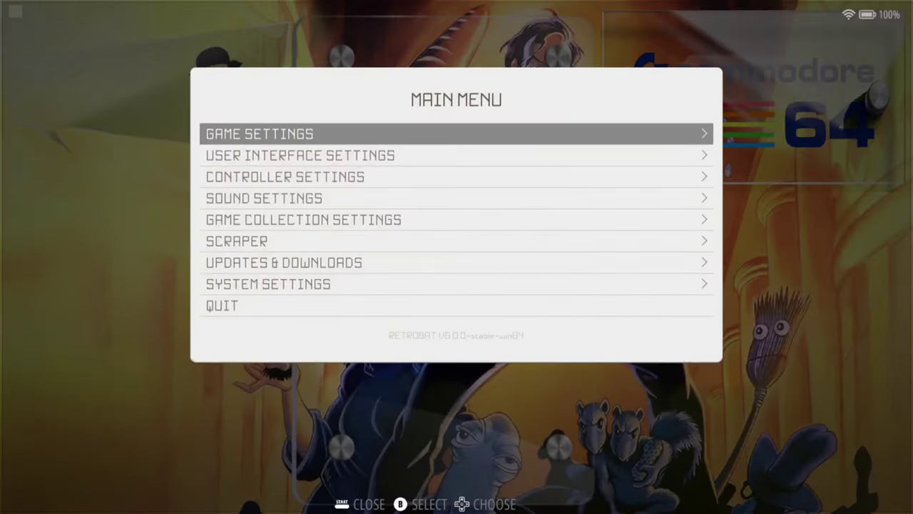
key("Down")
key("Down")
key("Down")
key("Down")
key("Down")
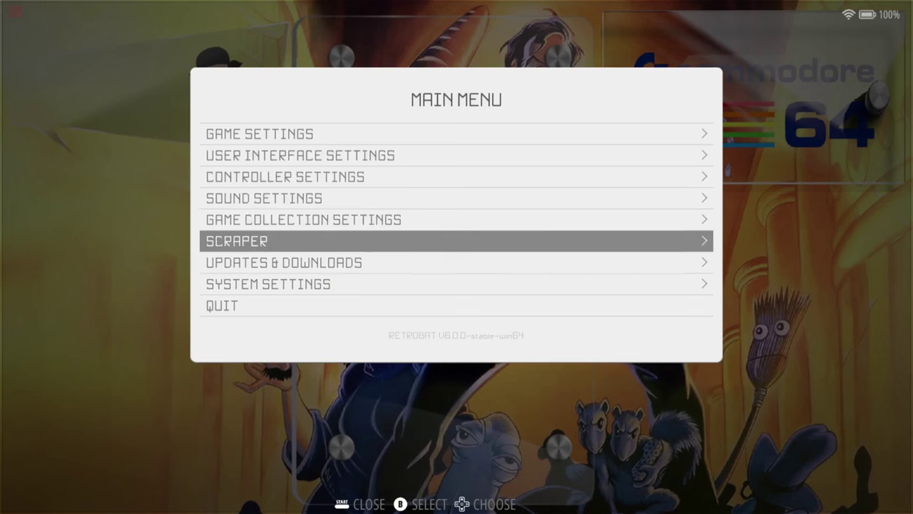
key("Return")
key("Down")
key("Down")
key("Down")
key("Down")
key("Down")
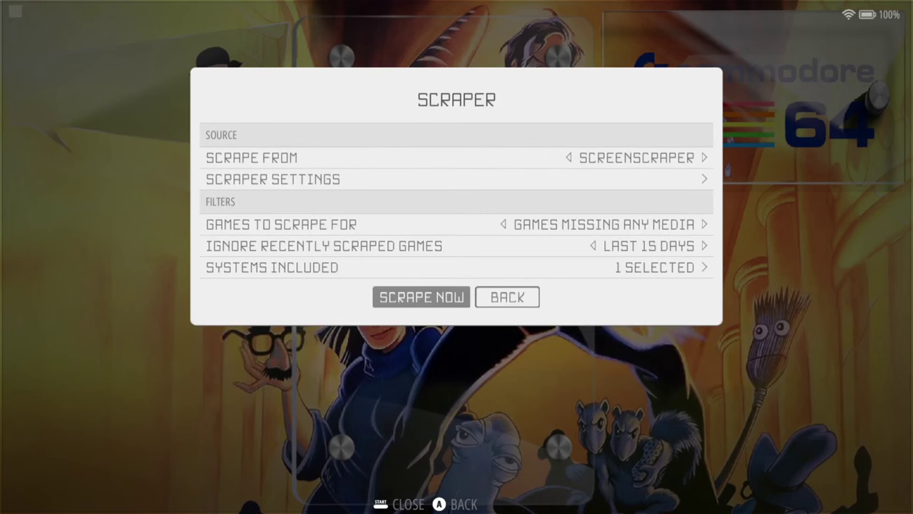
key("Return")
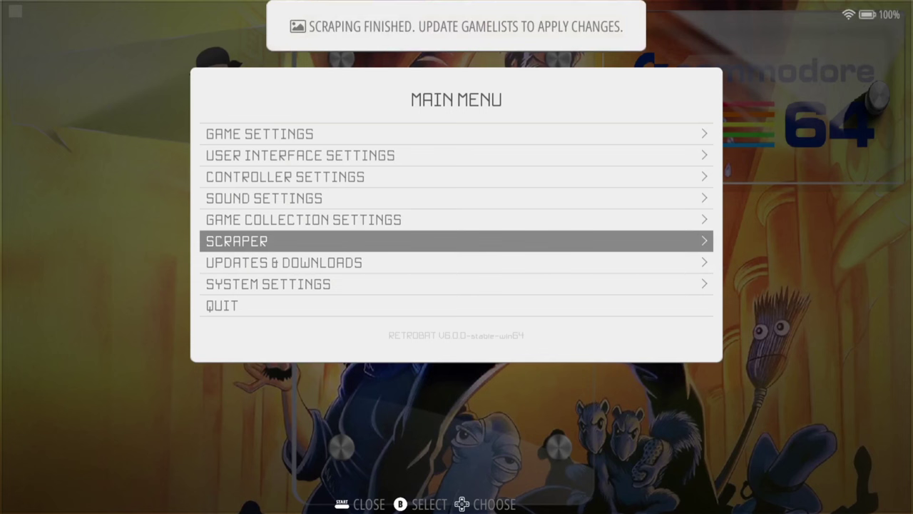
Step: Update the gamelists from the game settings and confirm, applying the scraped data
key("Up")
key("Up")
key("Up")
key("Up")
key("Up")
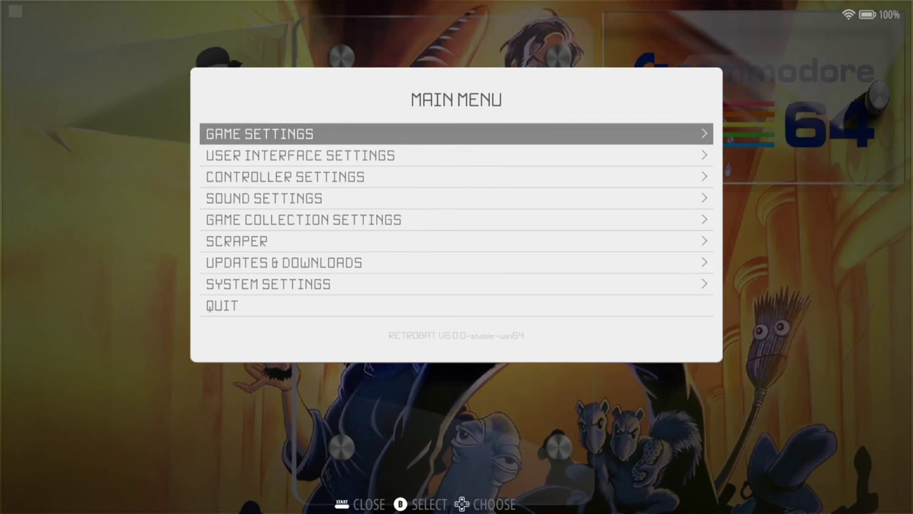
key("Return")
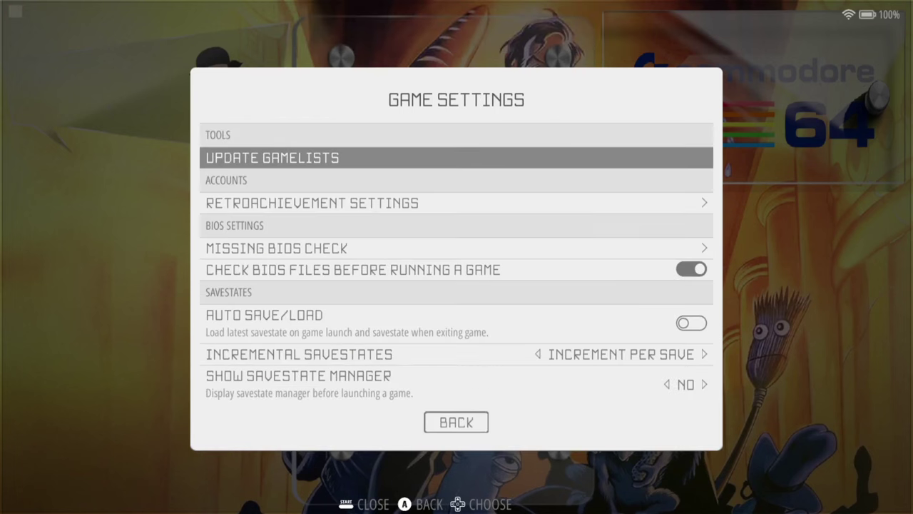
key("Return")
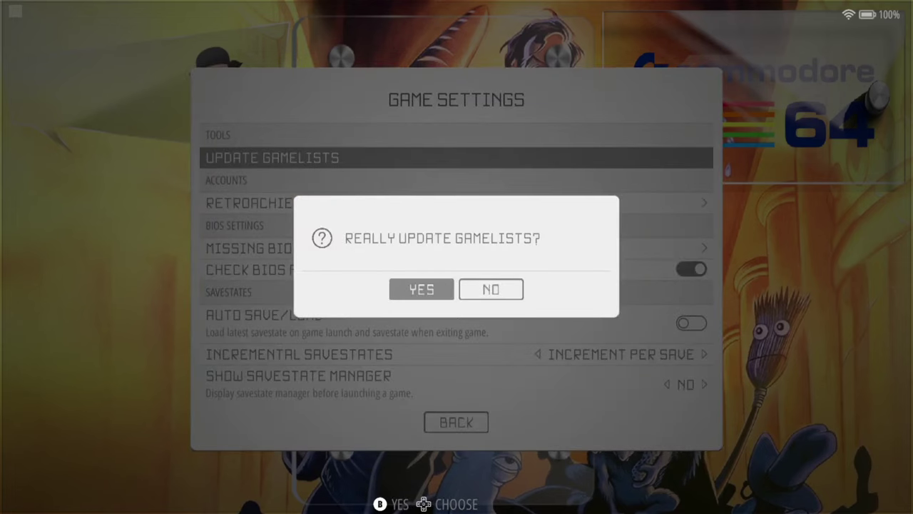
key("Return")
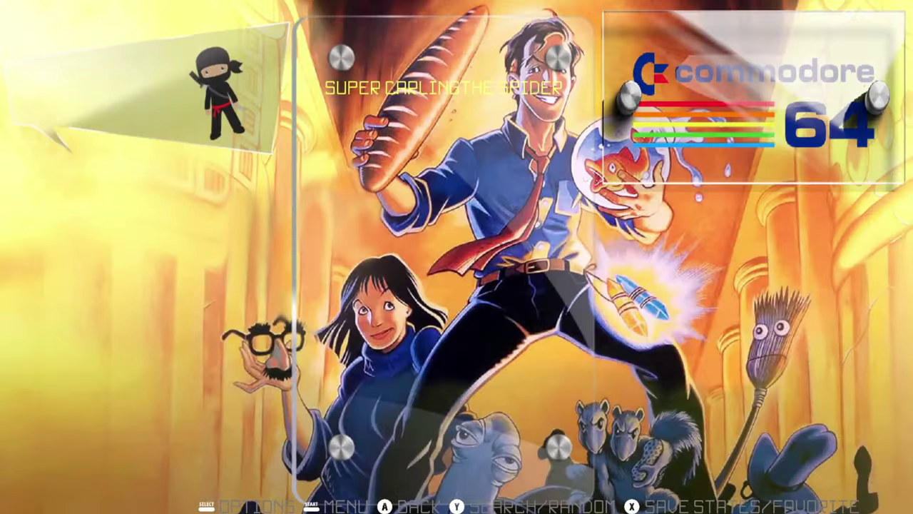
Step: Change the theme set to ES-THEME-CARBON-MASTER and open the Commodore 64 game list
key("Right")
key("BackSpace")
key("Escape")
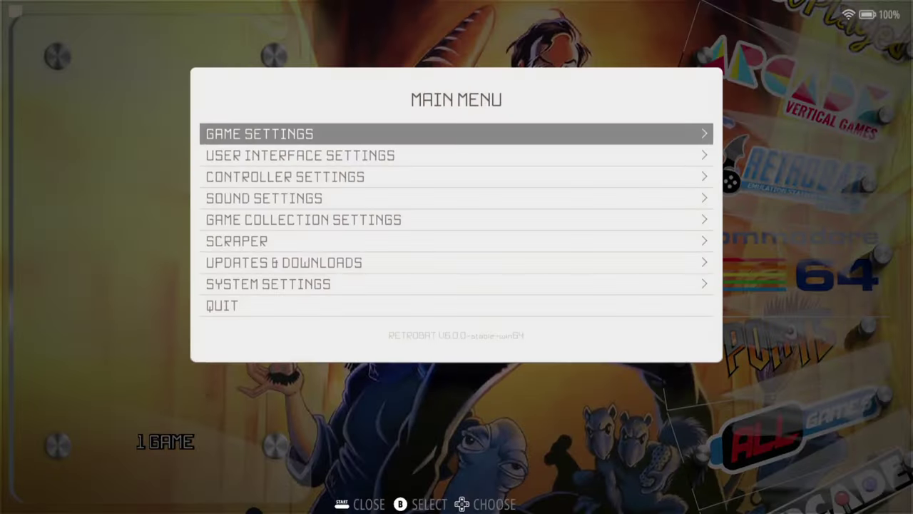
key("Down")
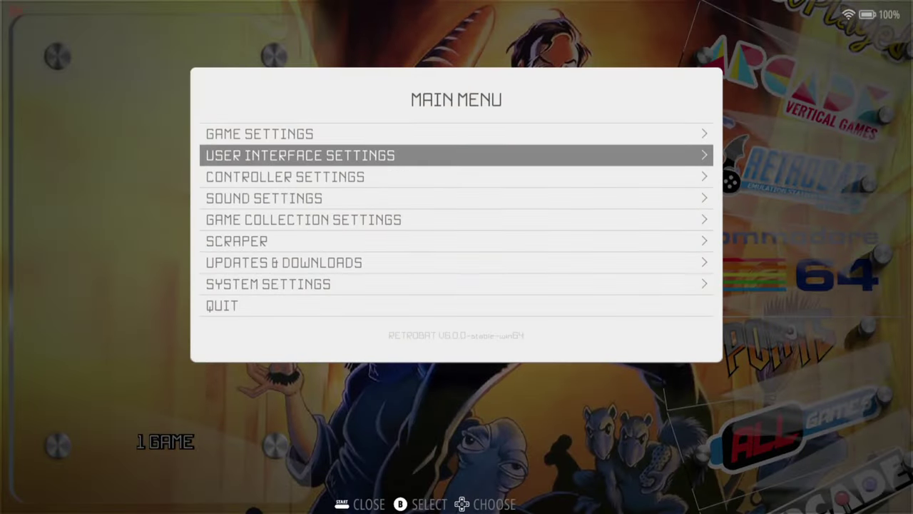
key("Return")
key("Return")
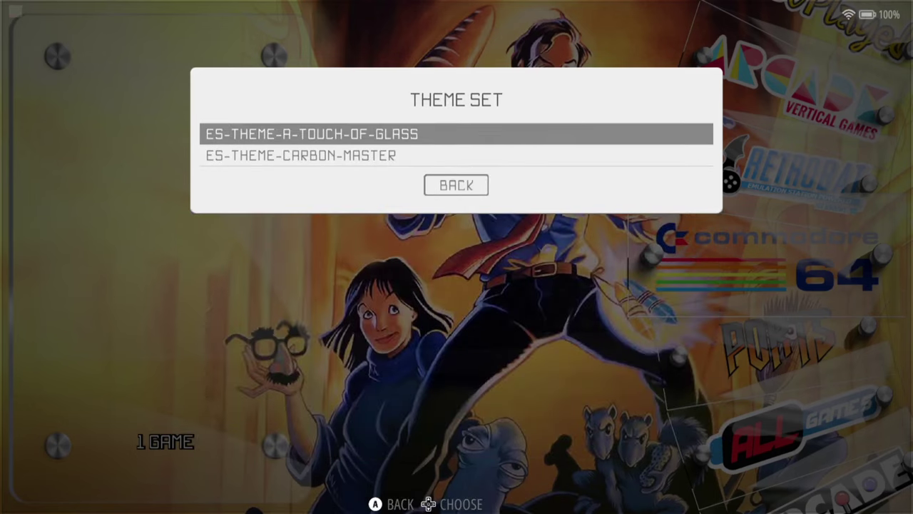
key("Down")
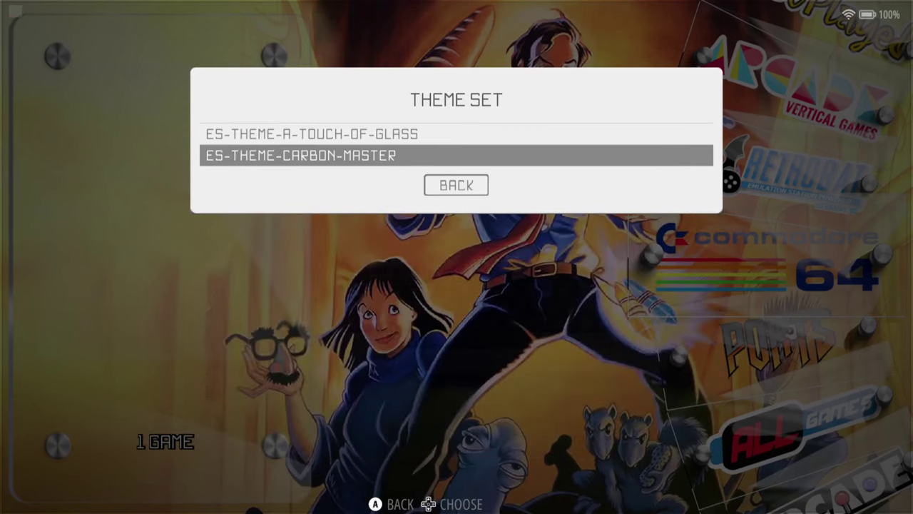
key("Return")
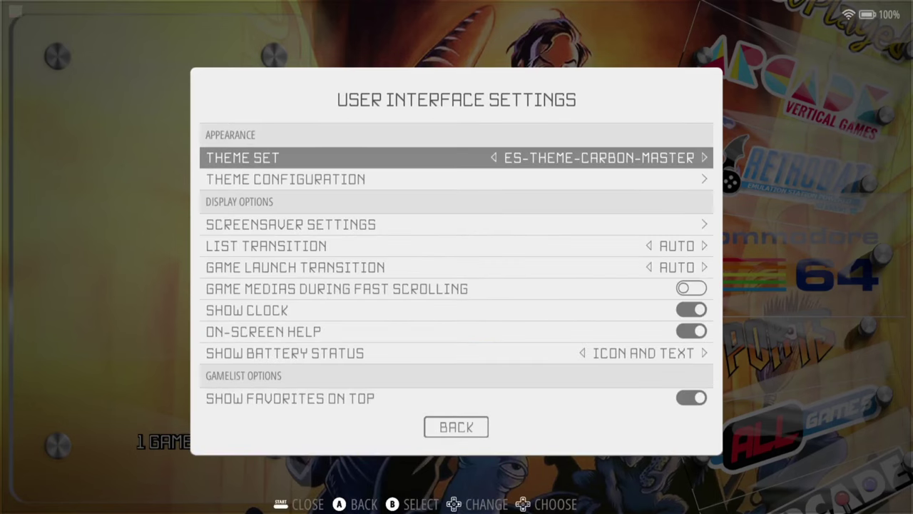
key("Escape")
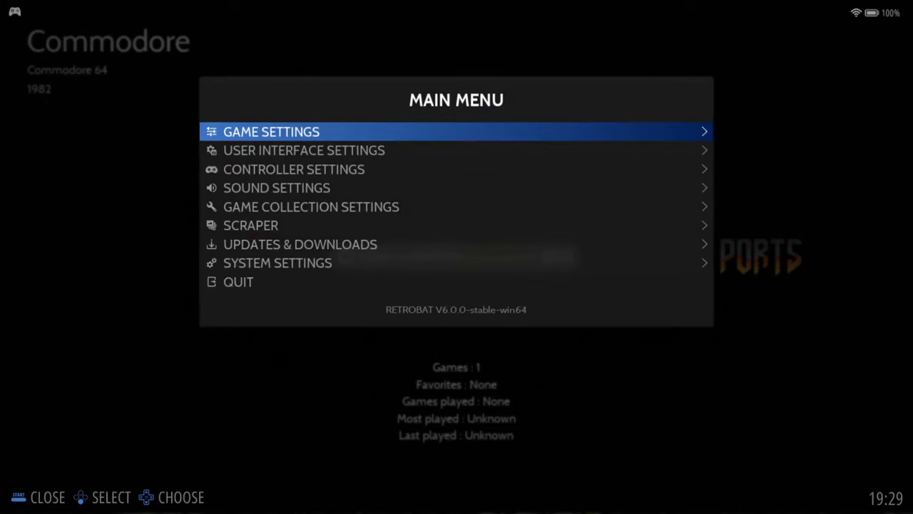
key("Escape")
key("Return")
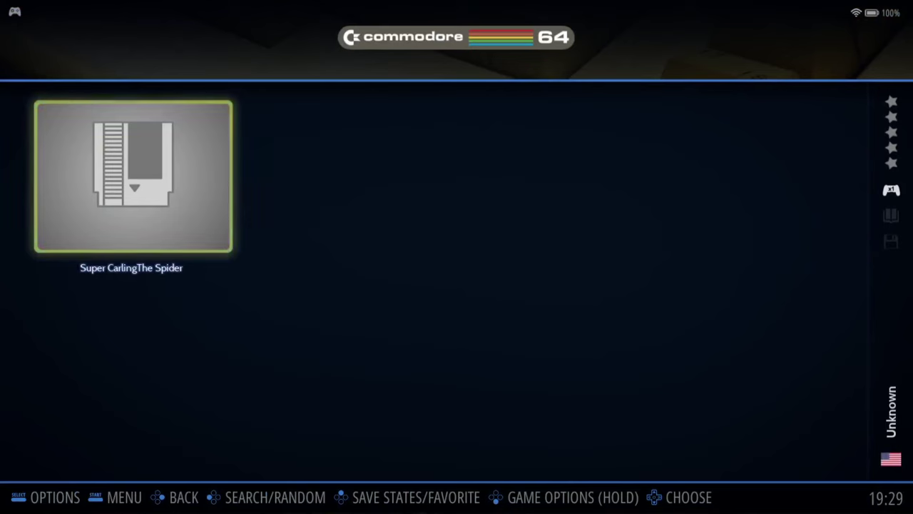
Step: Browse the collections in the system carousel and return to the Commodore 64 game list
key("Escape")
key("Left")
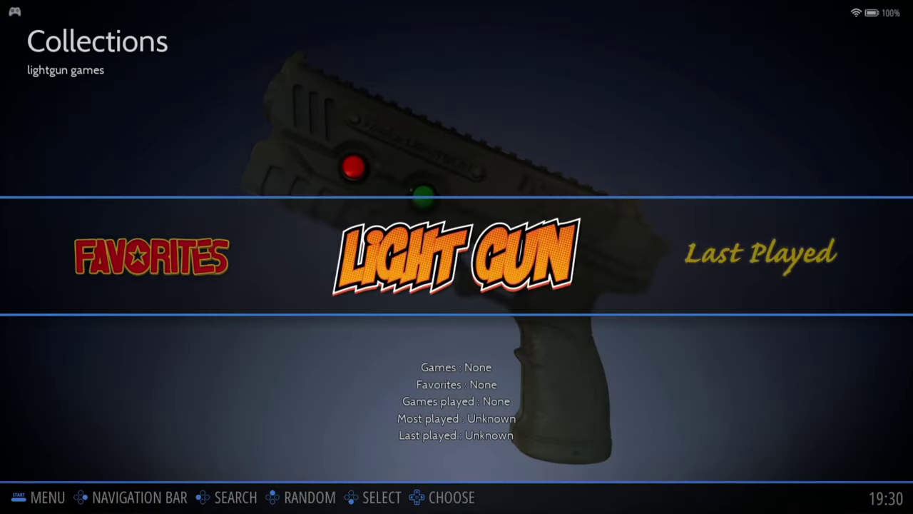
key("Right")
key("Right")
key("Right")
key("Right")
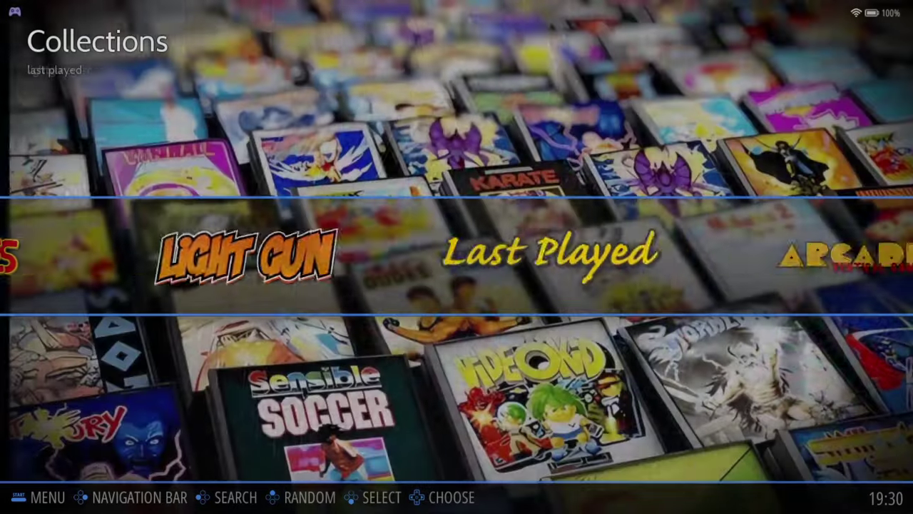
key("Return")
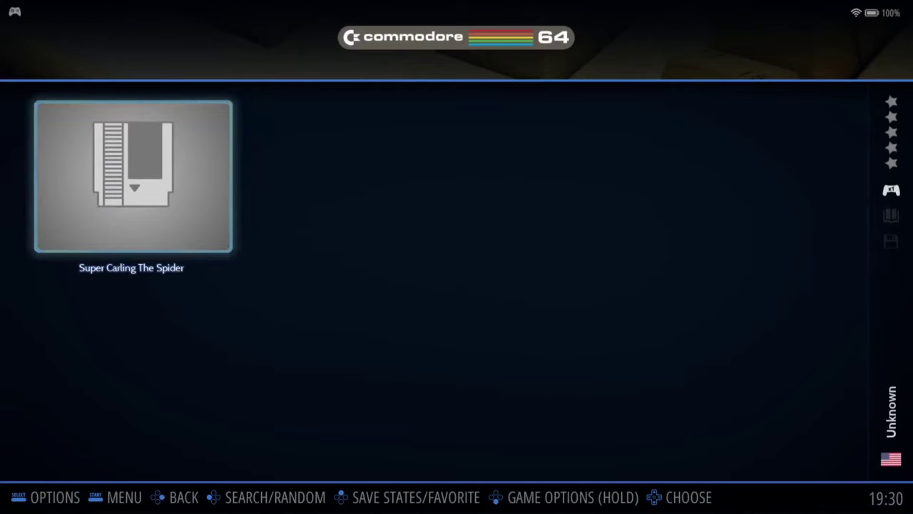
Step: Open the Commodore 64 advanced system options and highlight LIBRETRO: VICE X64 among the emulator choices
key("F2")
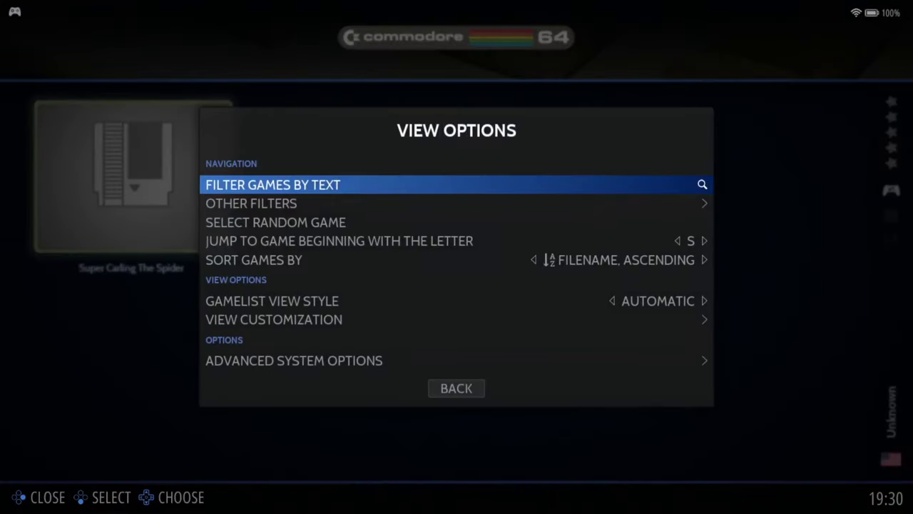
key("Up")
key("Up")
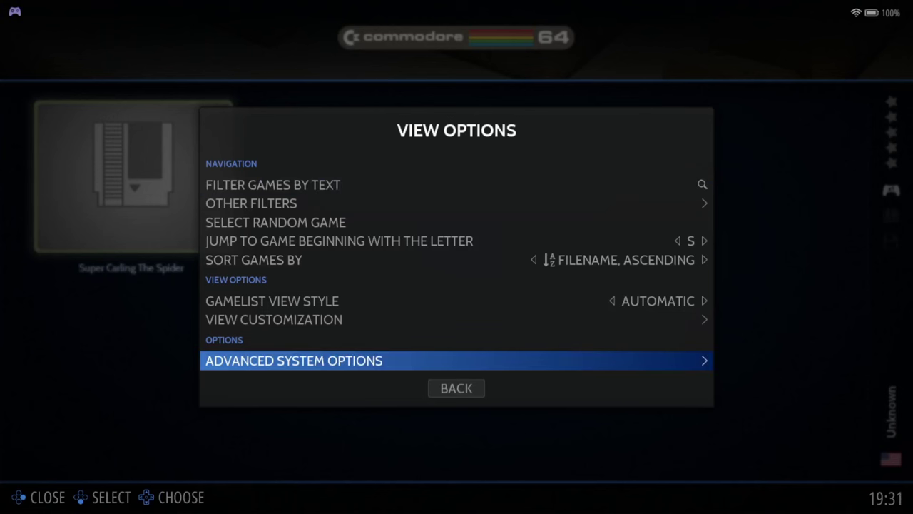
key("Return")
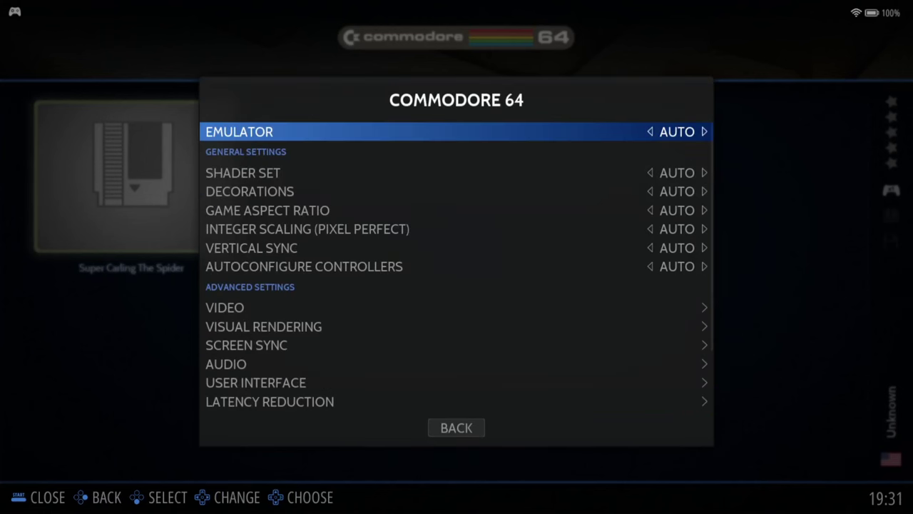
key("Return")
key("Down")
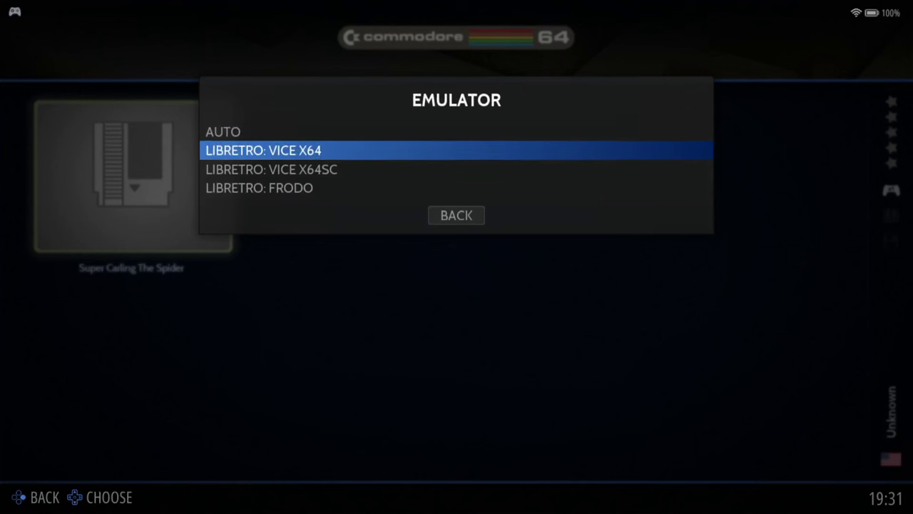
key("Down")
key("Down")
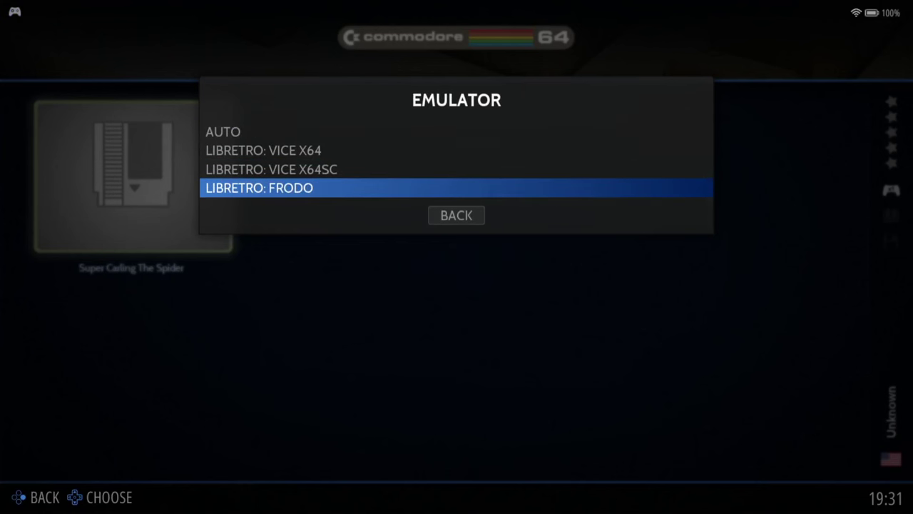
key("Up")
key("Up")
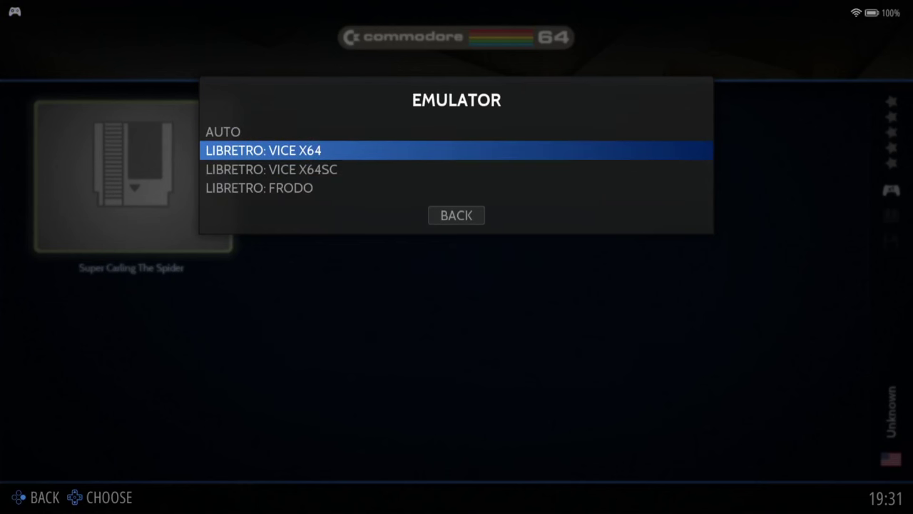
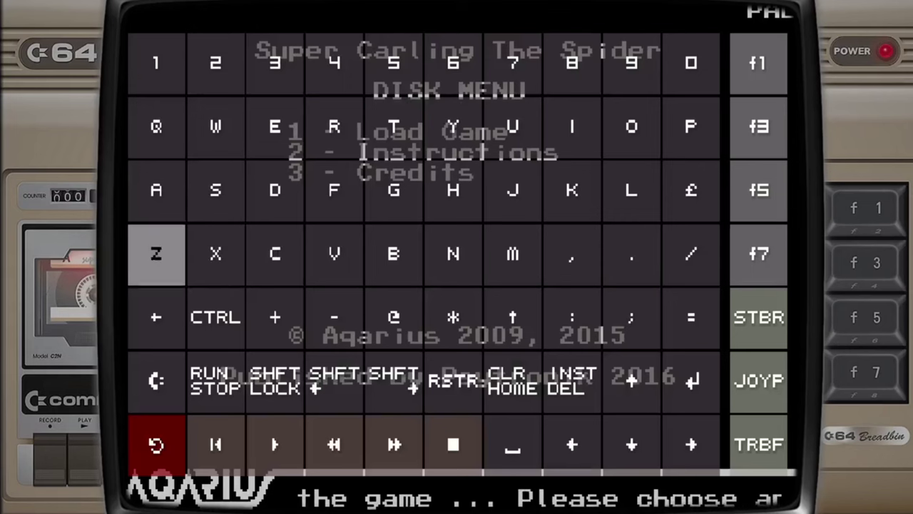
Step: Enter 1 on the C64 virtual keyboard to load the game and continue past its title picture
key("Up")
key("Up")
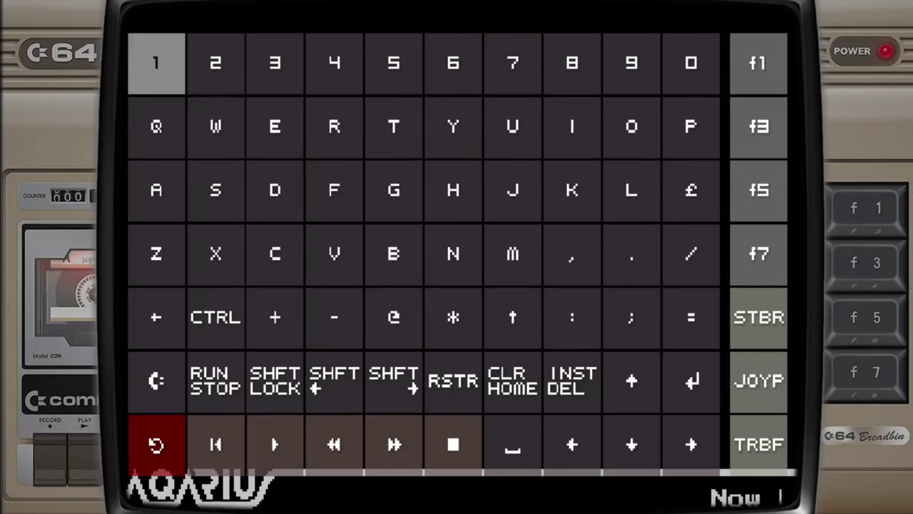
key("Return")
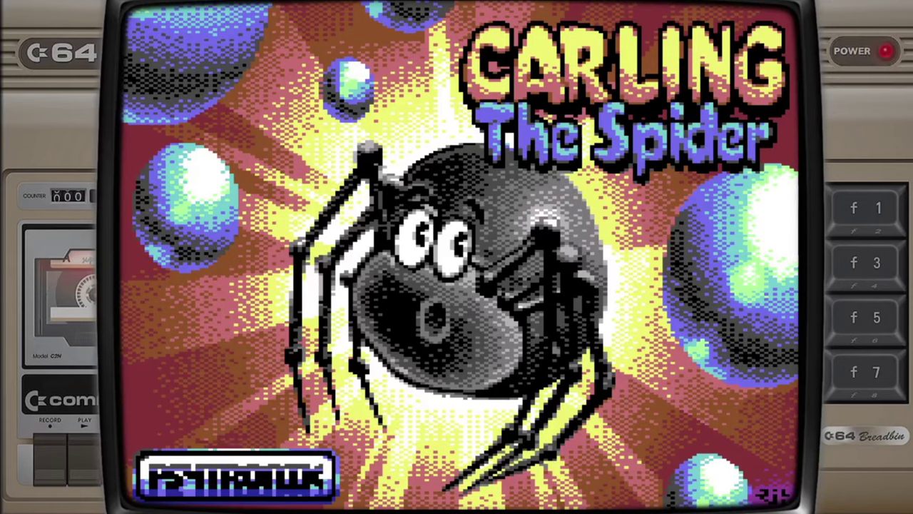
key("space")
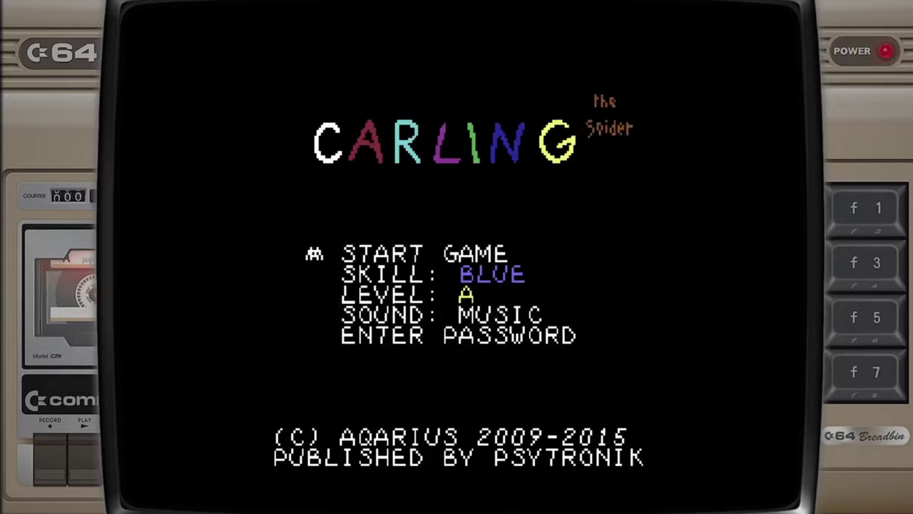
Step: Start the Carling the Spider game and move the spider around level A
key("Down")
key("Up")
key("space")
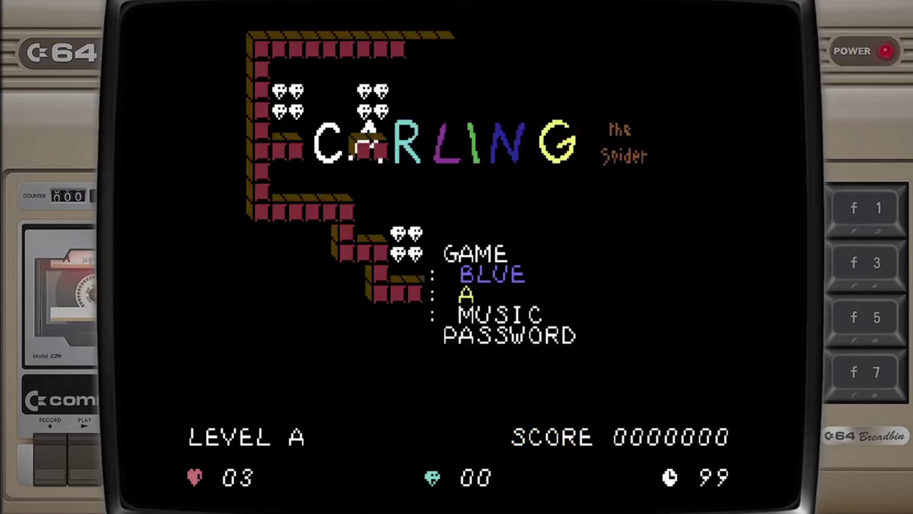
key("Right")
key("Up")
key("Left")
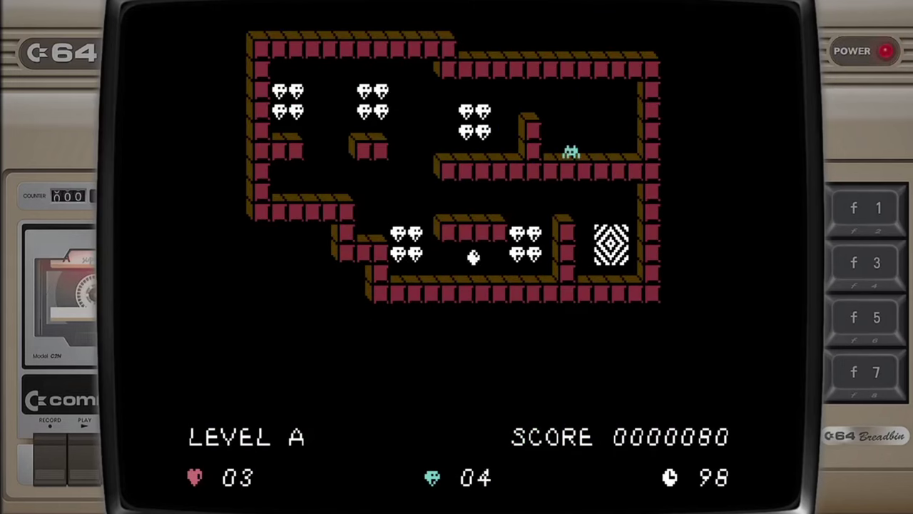
Step: Guide the spider through level A, collect the remaining gems and reach the exit to enter level B
key("Up")
key("Left")
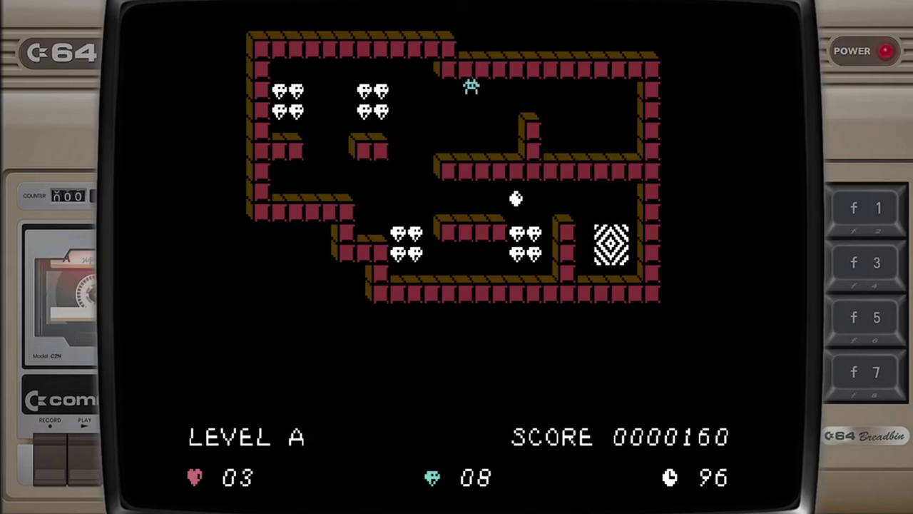
key("Up")
key("Left")
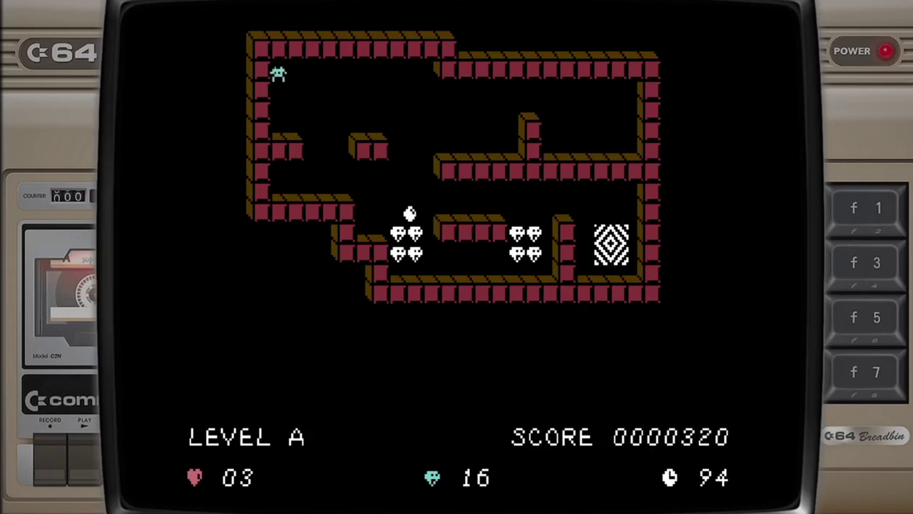
key("Right")
key("Right")
key("Up")
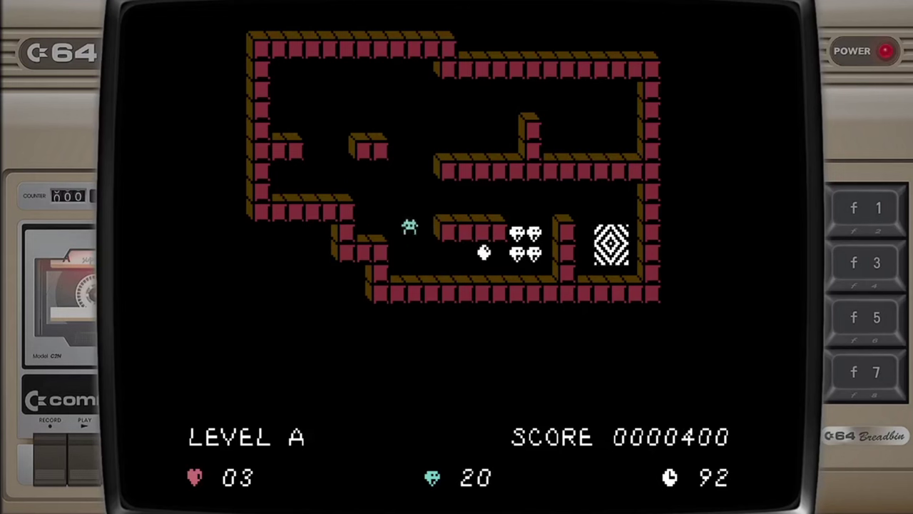
key("Right")
key("Right")
key("Up")
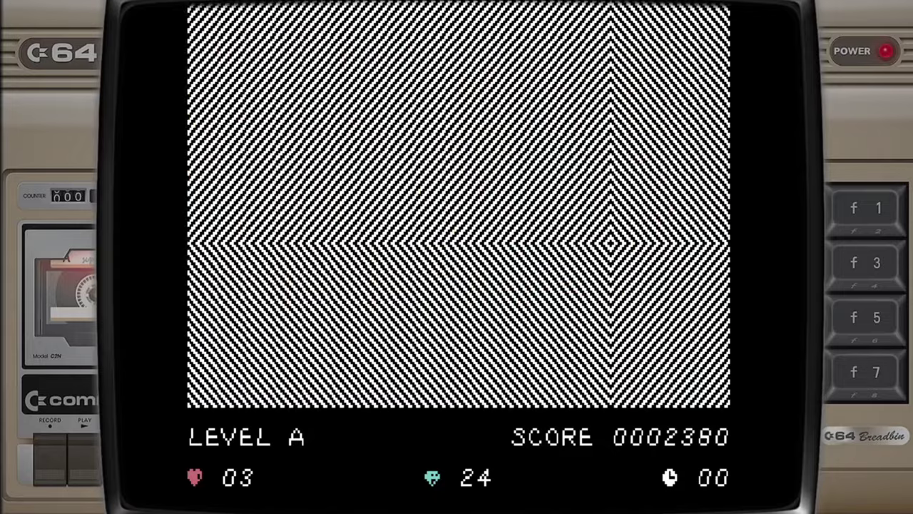
key("Up")
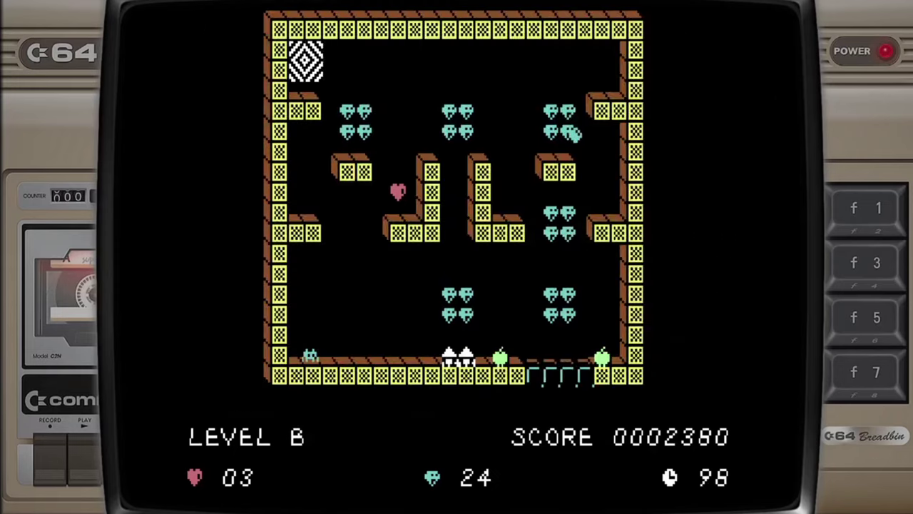
Step: Pause the game in the RetroArch Quick Menu and open the Port 1 Controls settings
key("F1")
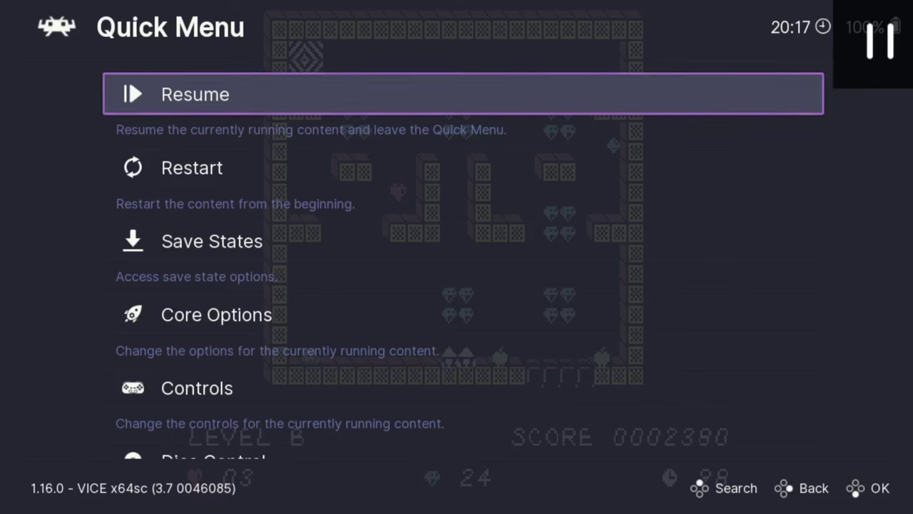
key("Down")
key("Down")
key("Down")
key("Down")
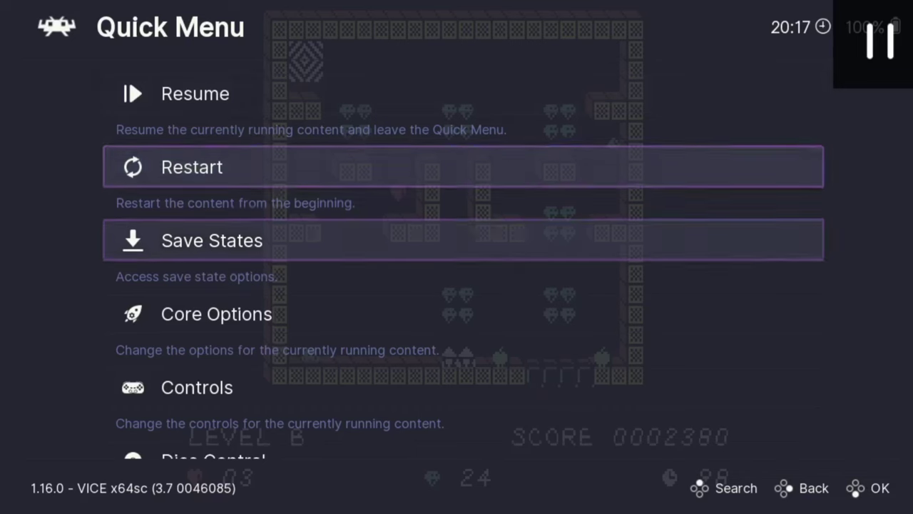
key("Return")
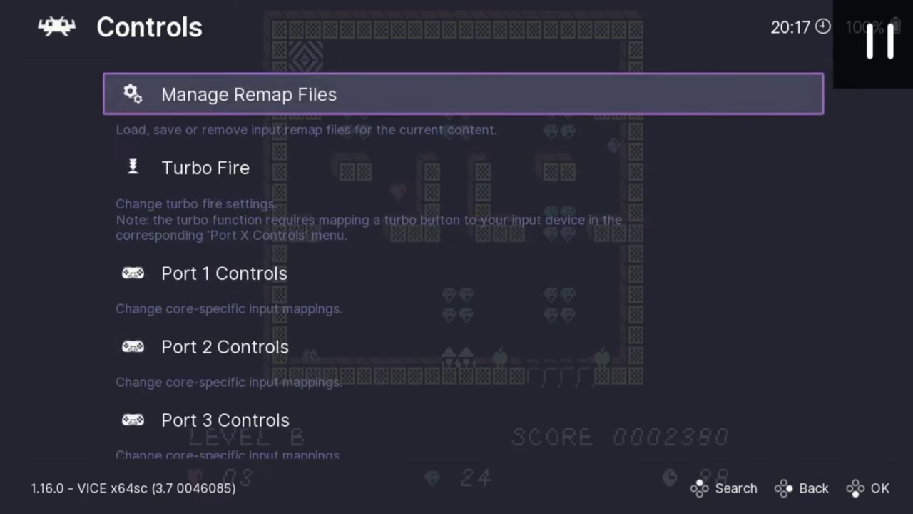
key("Down")
key("Down")
key("Return")
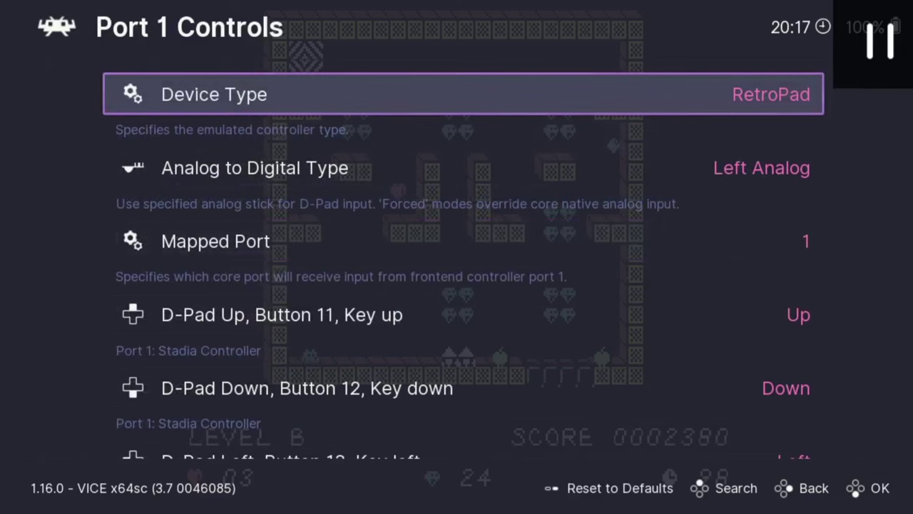
Step: Review the device types offered for controller port 1 and keep RetroPad
key("Return")
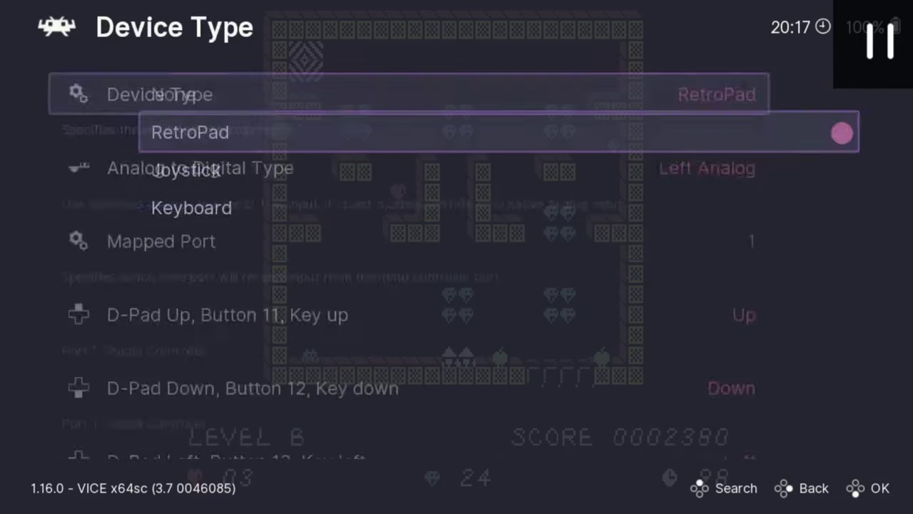
key("Down")
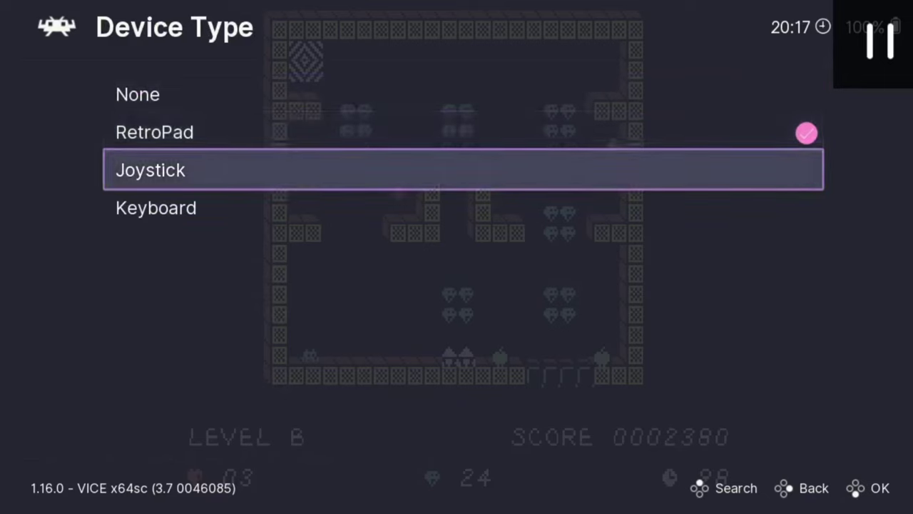
key("Up")
key("Return")
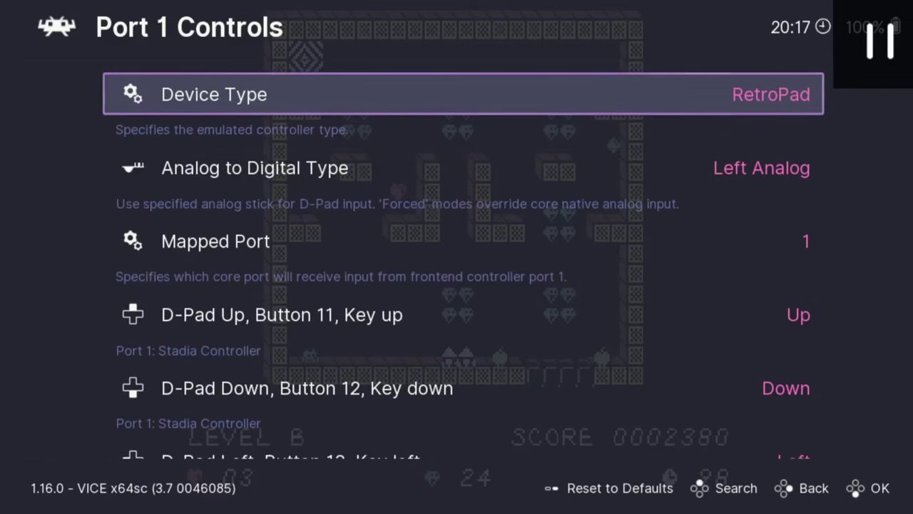
Step: Look through the controller ports in the Controls settings and return to the Quick Menu
key("Down")
key("BackSpace")
key("Down")
key("Down")
key("Down")
key("Down")
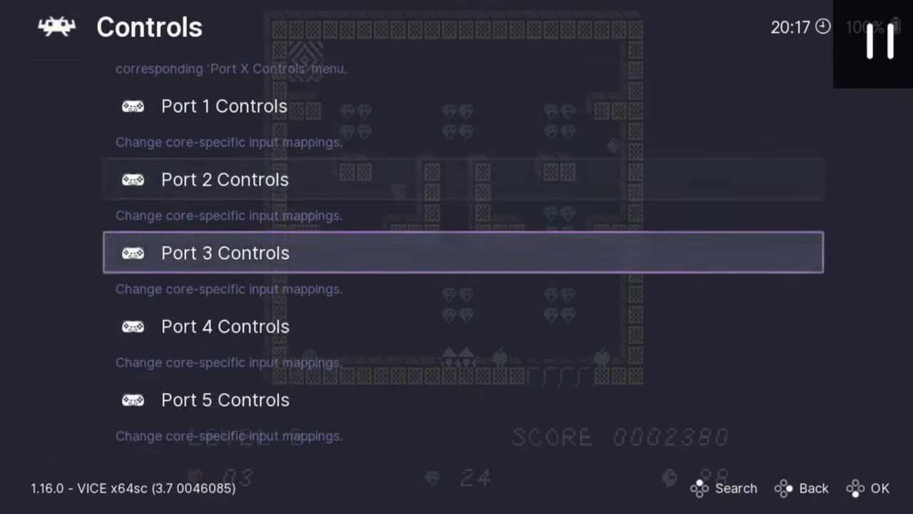
key("Up")
key("Up")
key("Up")
key("Up")
key("Up")
key("BackSpace")
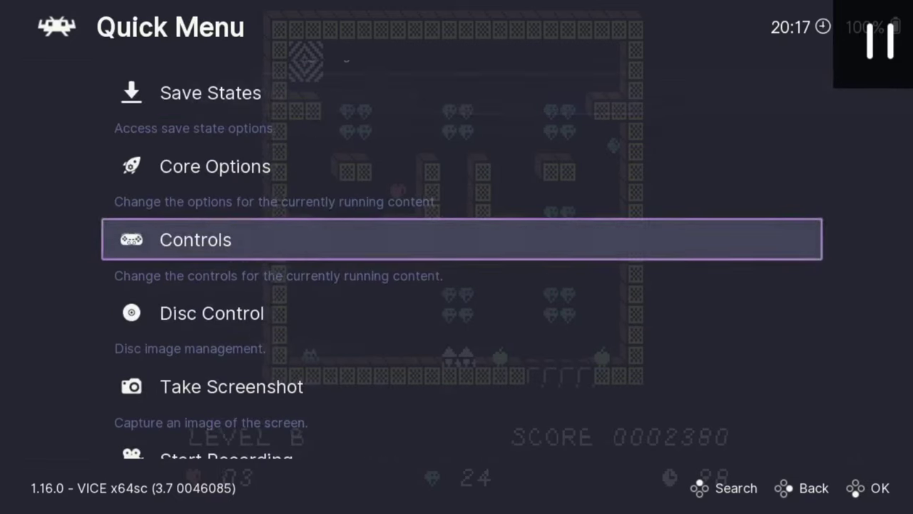
Step: Examine the Disc Control options, including the Load New Disc file list in C:\RetroBat\roms\c64\, and leave without loading anything
key("Down")
key("Return")
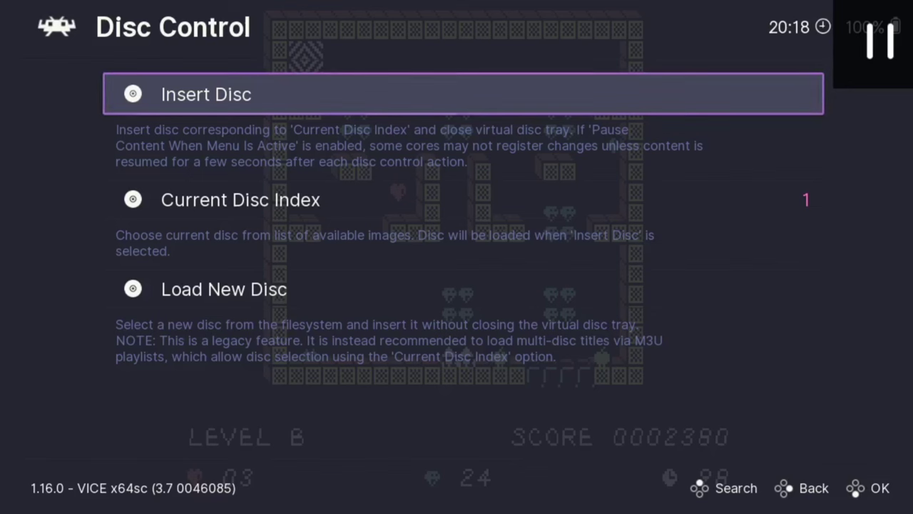
key("Down")
key("Down")
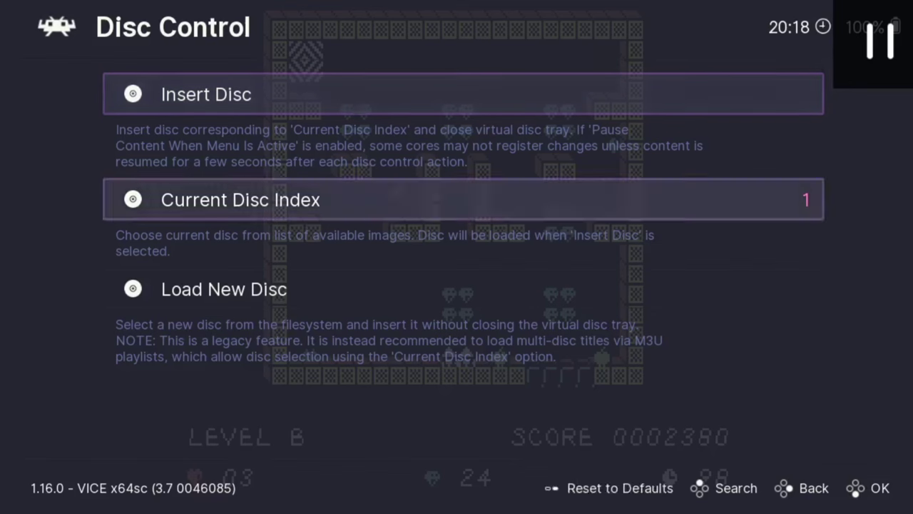
key("Return")
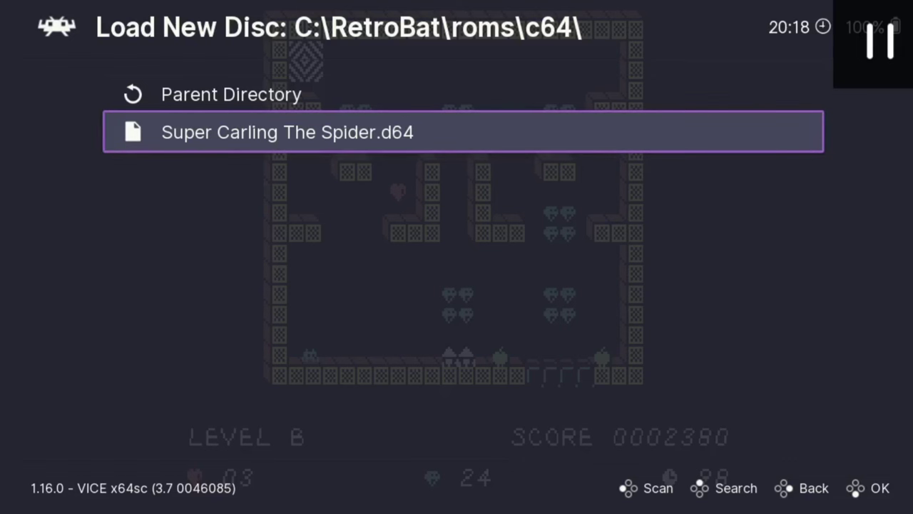
key("BackSpace")
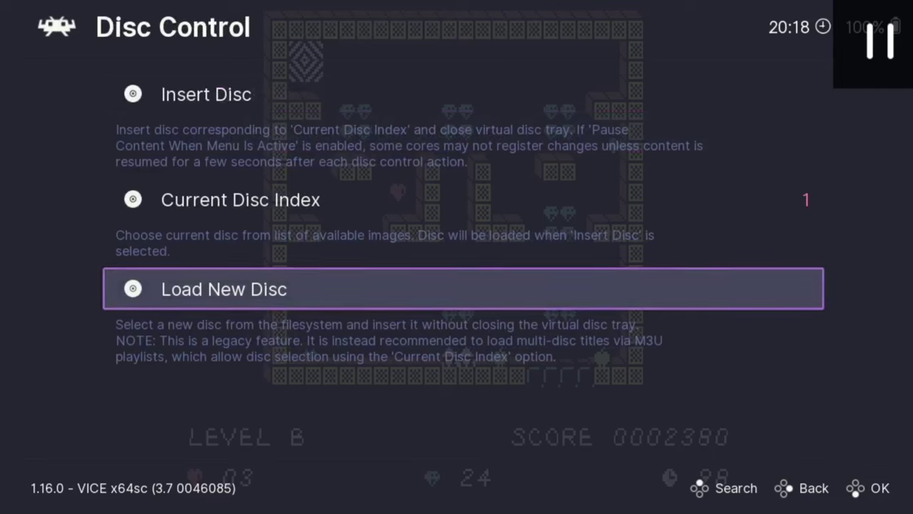
key("BackSpace")
Step: Back out of the Quick Menu to RetroArch's Main Menu and open the Online Updater
key("Down")
key("Down")
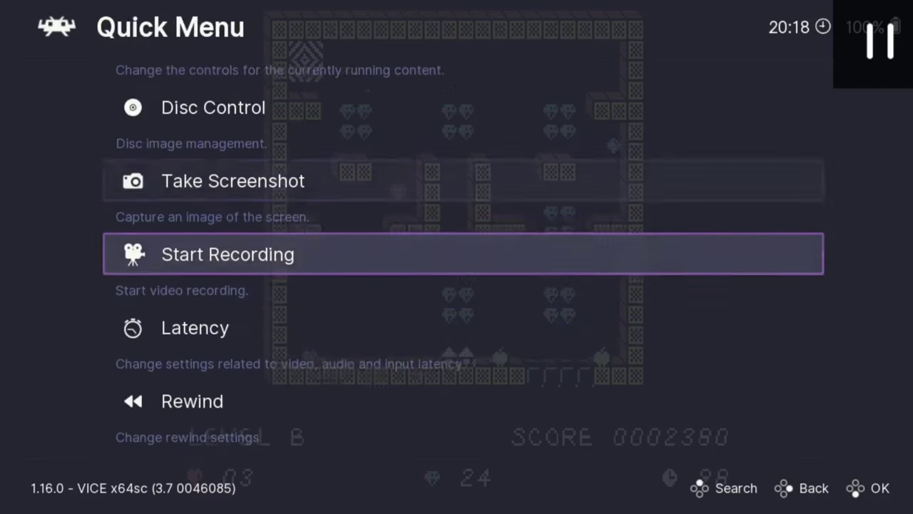
key("BackSpace")
key("BackSpace")
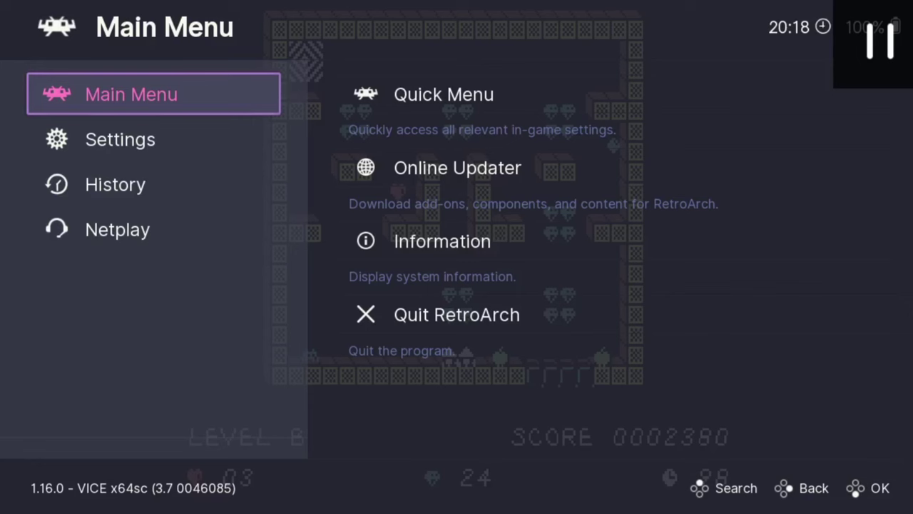
key("Right")
key("Down")
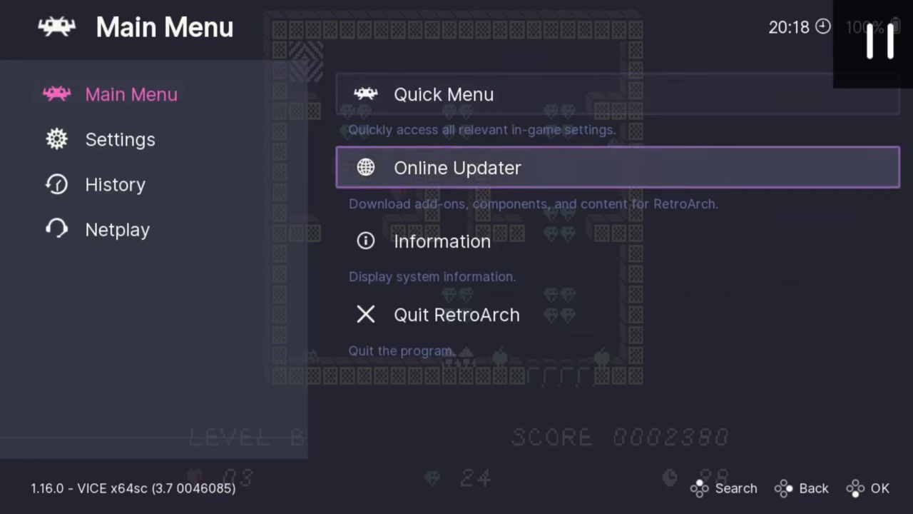
key("Return")
Step: Run Update Cheats in the Online Updater to download the cheat files
key("Down")
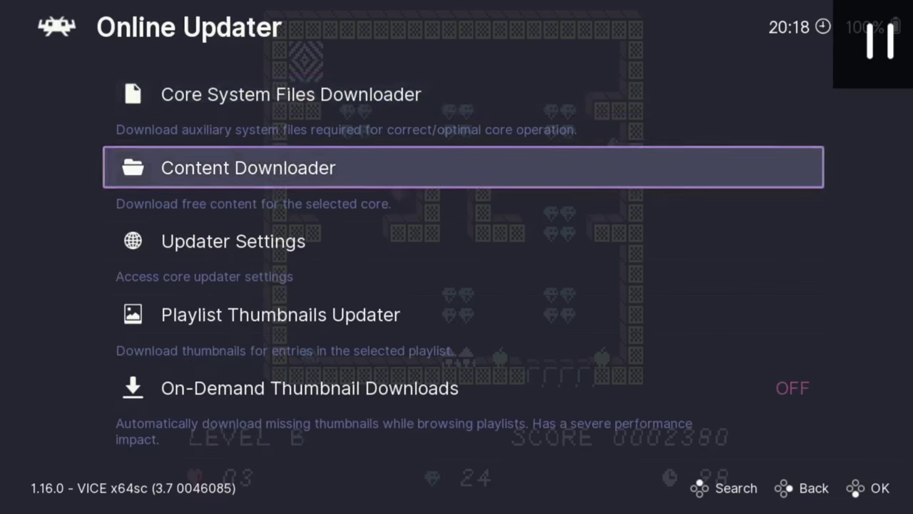
key("Down")
key("Down")
key("Down")
key("Down")
key("Down")
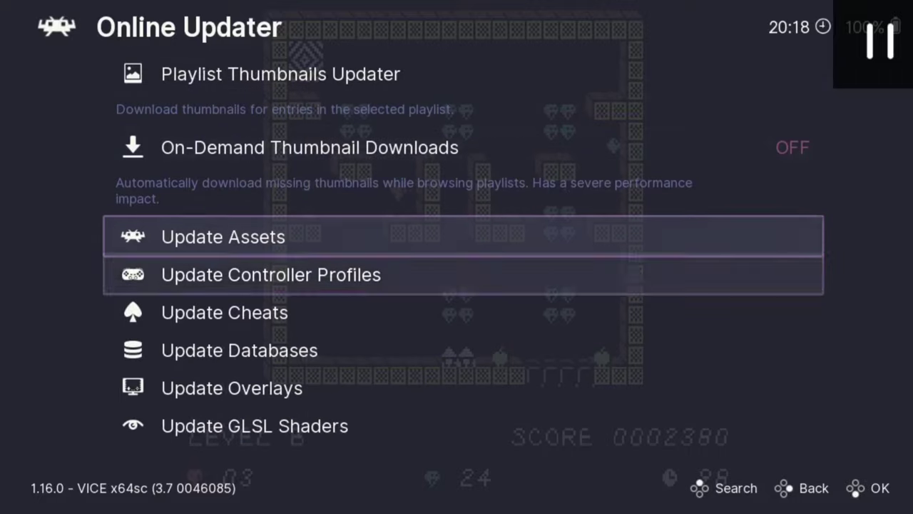
key("Down")
key("Down")
key("Up")
key("Return")
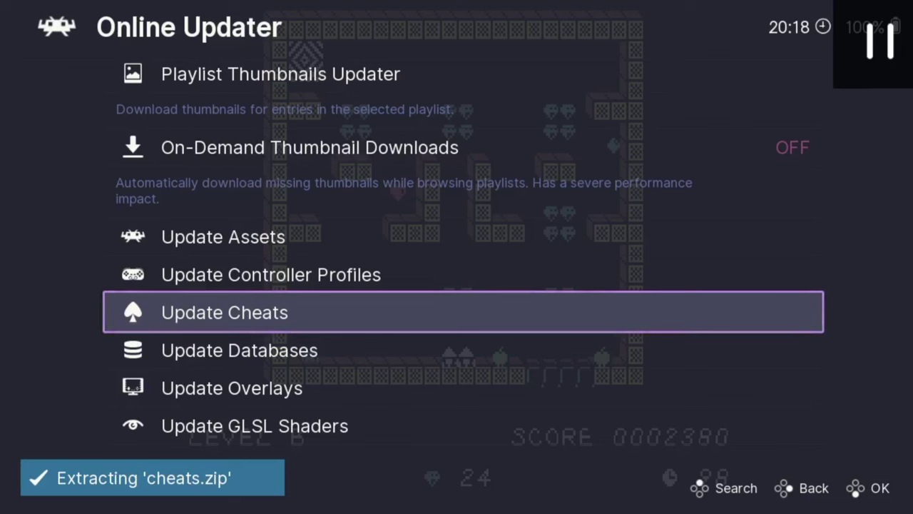
Step: Leave the Online Updater and open the Core Options from the Quick Menu
key("BackSpace")
key("Up")
key("Return")
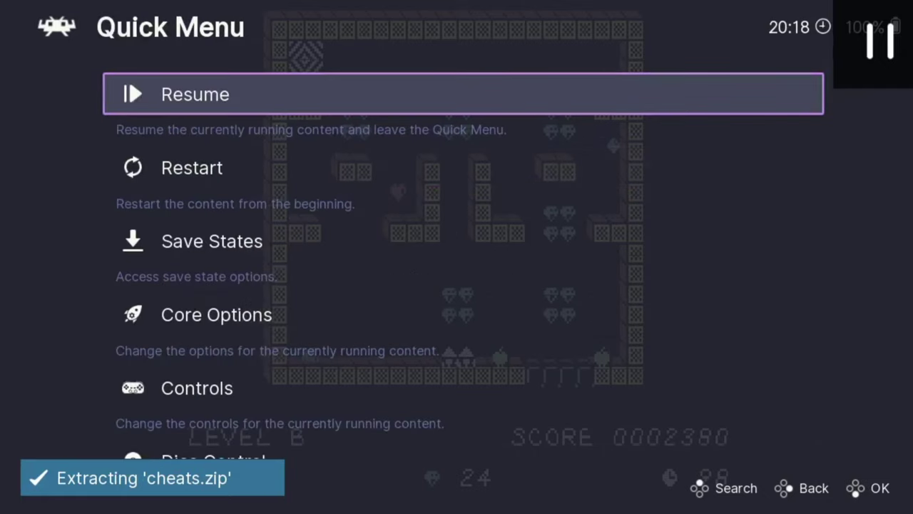
key("Down")
key("Down")
key("Down")
key("Return")
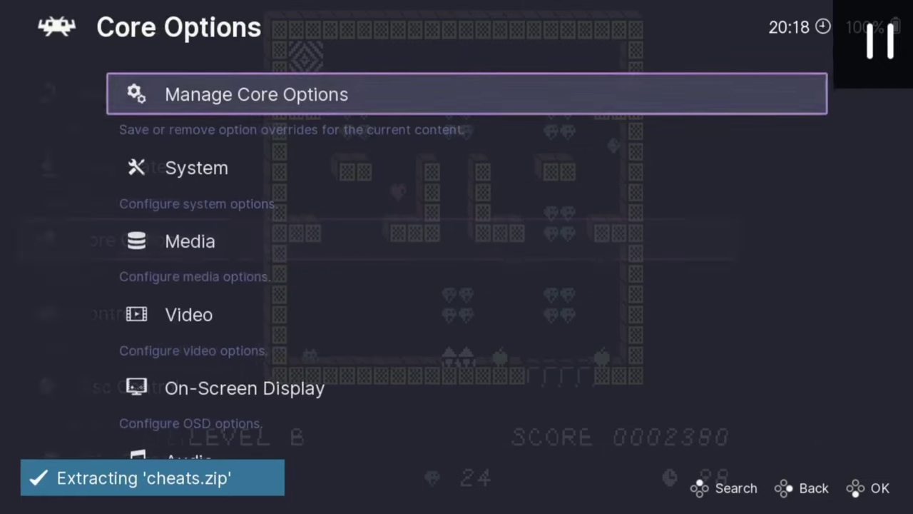
Step: Open the core's Video options, view the Pixel Aspect Ratio choices and keep Automatic
key("Down")
key("Down")
key("Down")
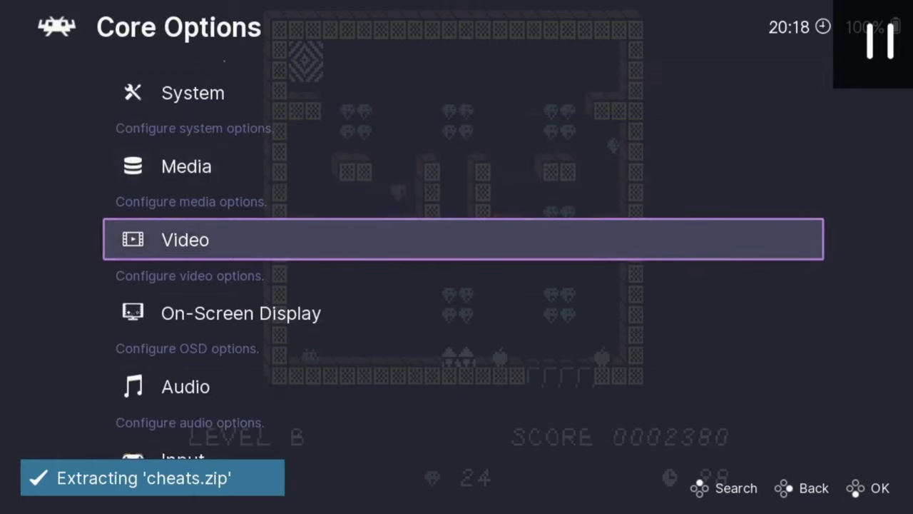
key("Return")
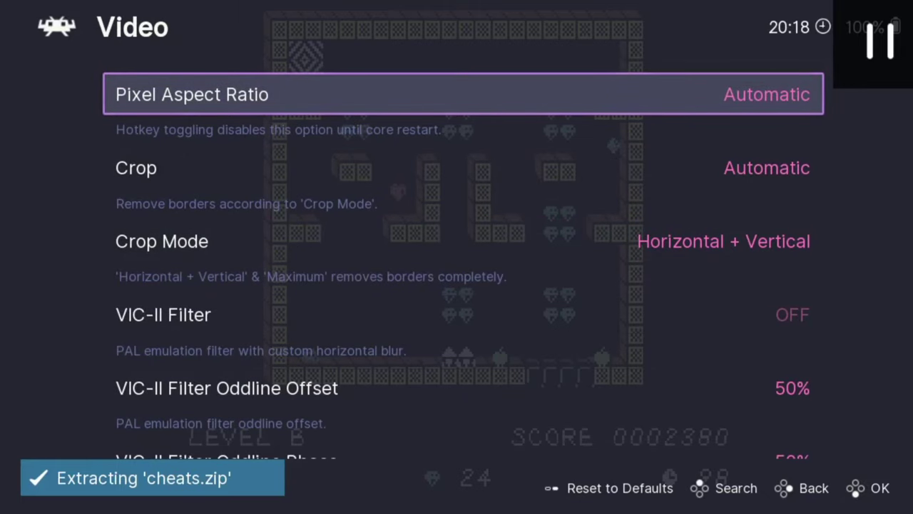
key("Return")
key("Return")
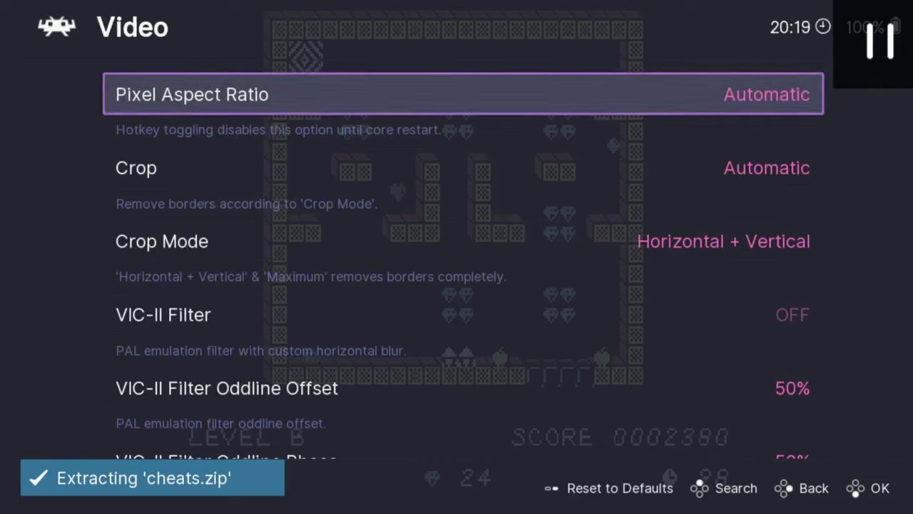
Step: Review the Crop and VIC-II Filter options in the Video settings and return to Core Options
key("Down")
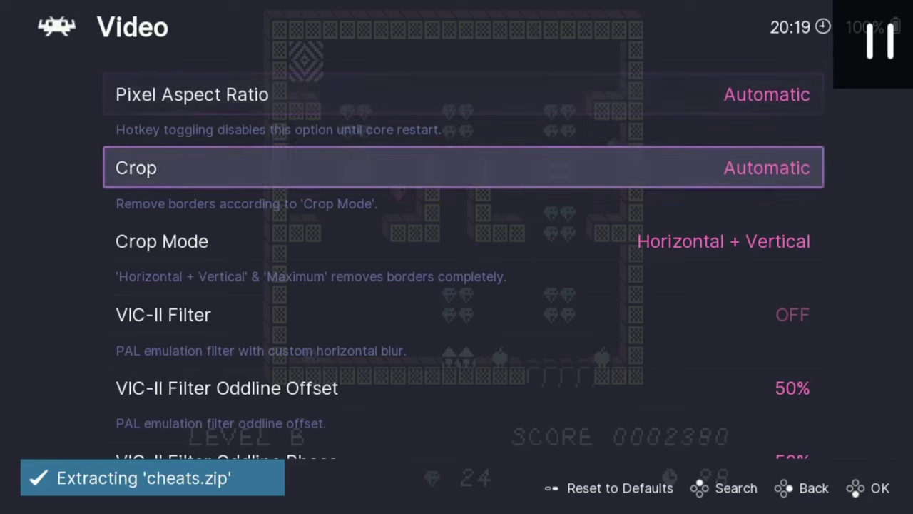
key("Down")
key("Down")
key("Down")
key("Down")
key("BackSpace")
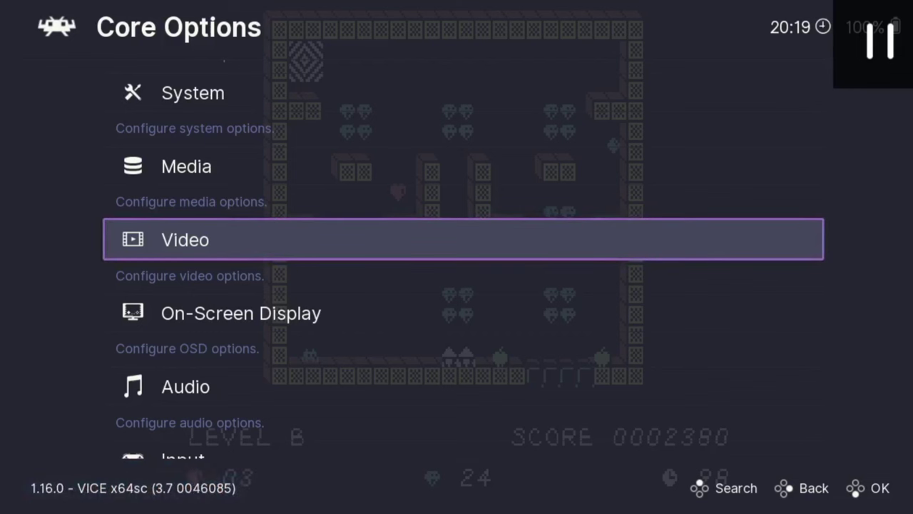
Step: Browse the Core Options categories from Video down to the mapping entries and back up to Media
key("Down")
key("Down")
key("Down")
key("Down")
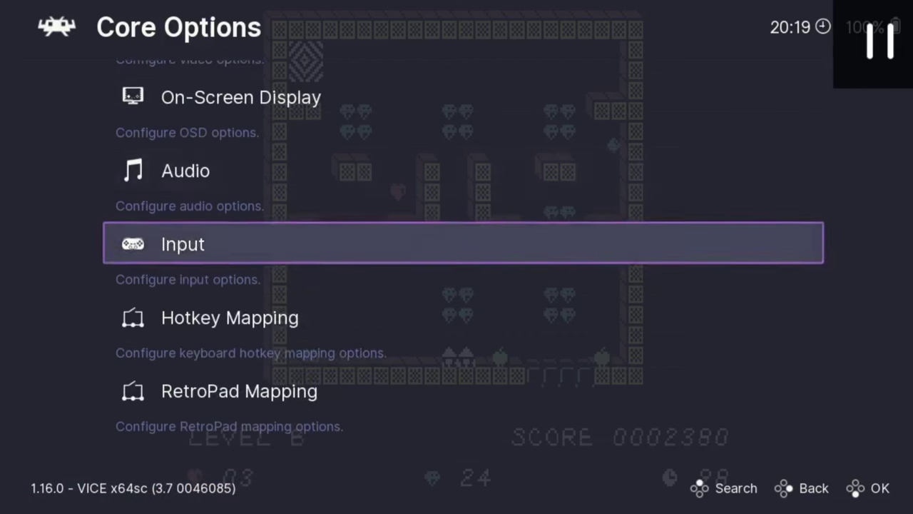
key("Up")
key("Up")
key("Up")
key("Up")
key("Up")
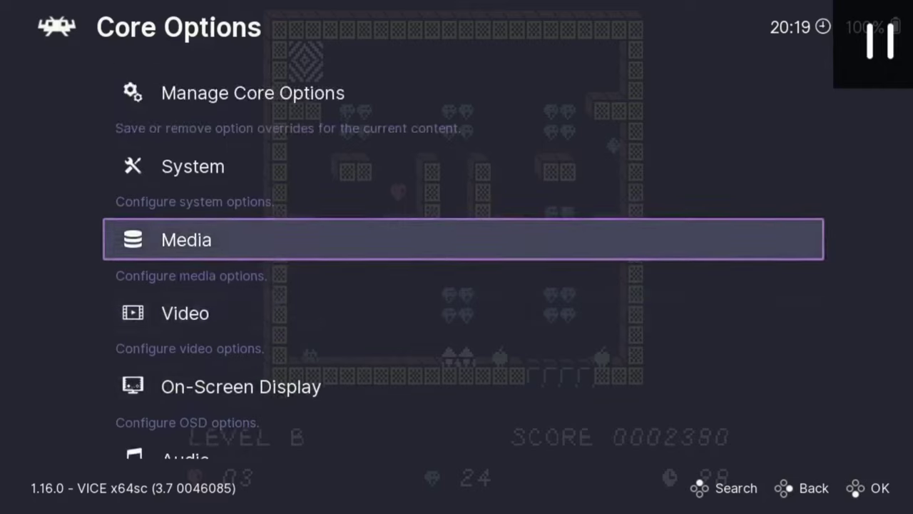
Step: Open the core's Video options and examine the VIC-II filter, color palette and gamma settings
key("Down")
key("Return")
key("Down")
key("Down")
key("Down")
key("Down")
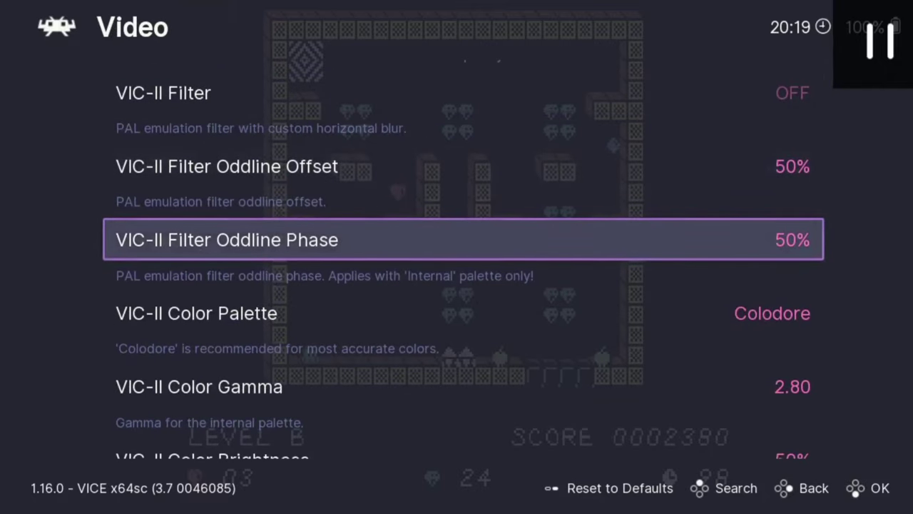
key("Down")
key("Down")
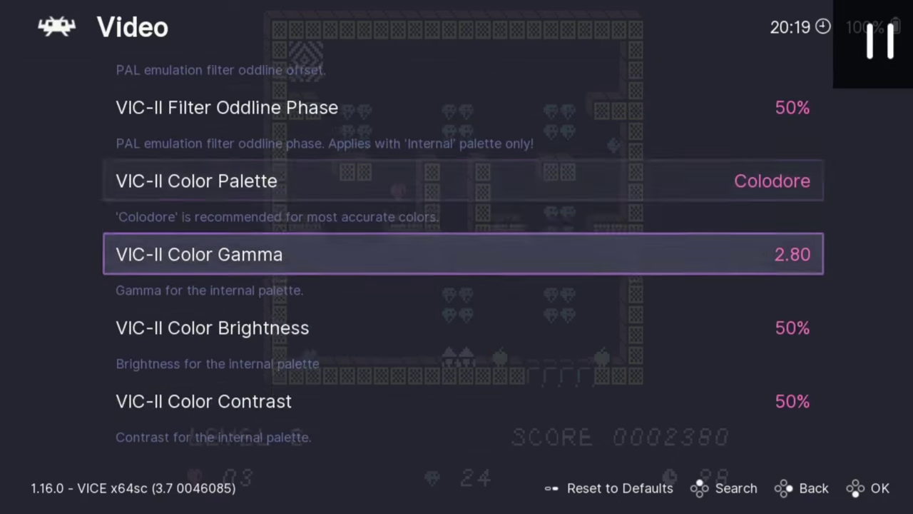
Step: Leave the Core Options and quit RetroArch from its Main Menu
key("BackSpace")
key("BackSpace")
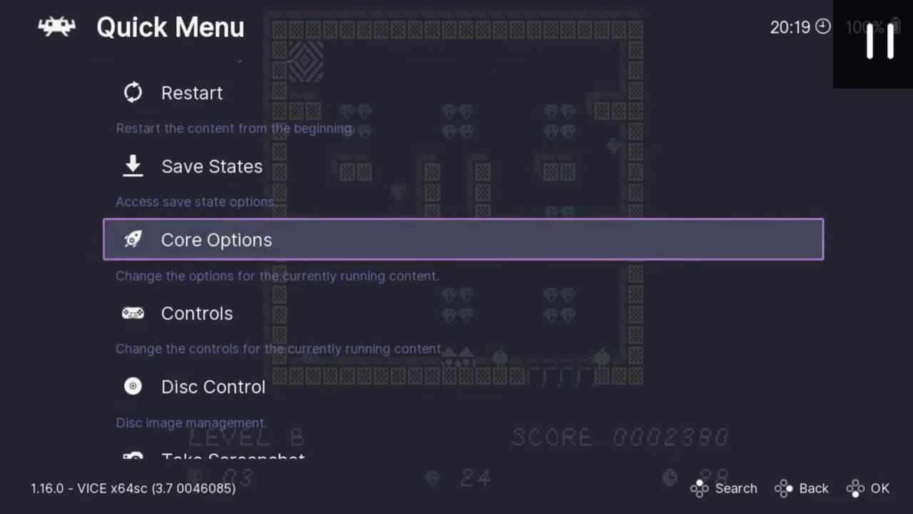
key("BackSpace")
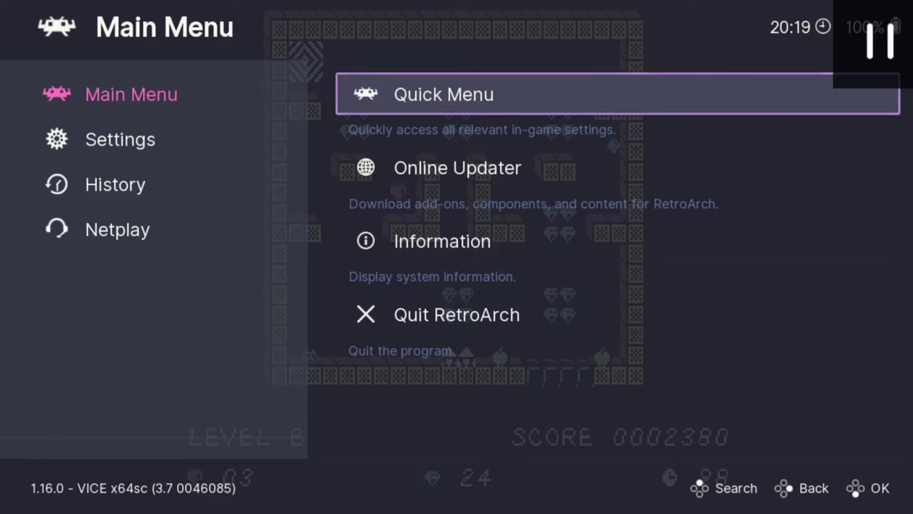
key("Down")
key("Down")
key("Down")
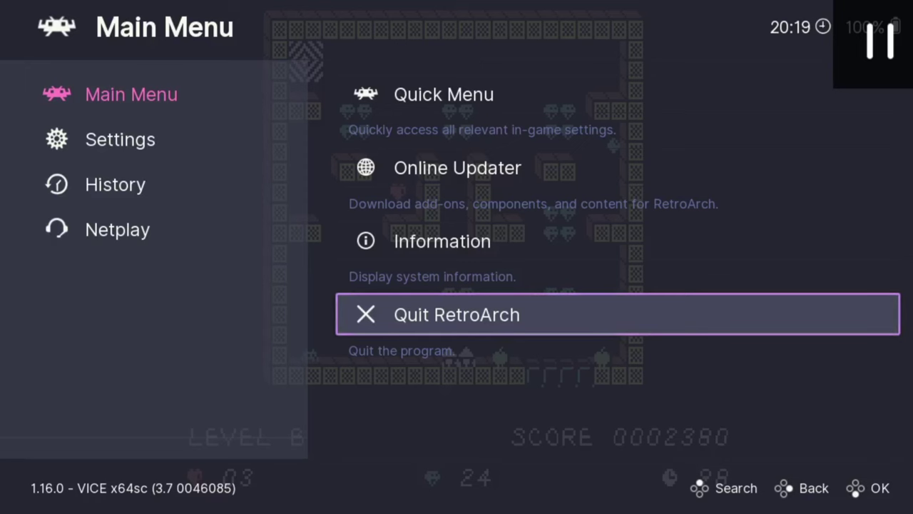
key("Return")
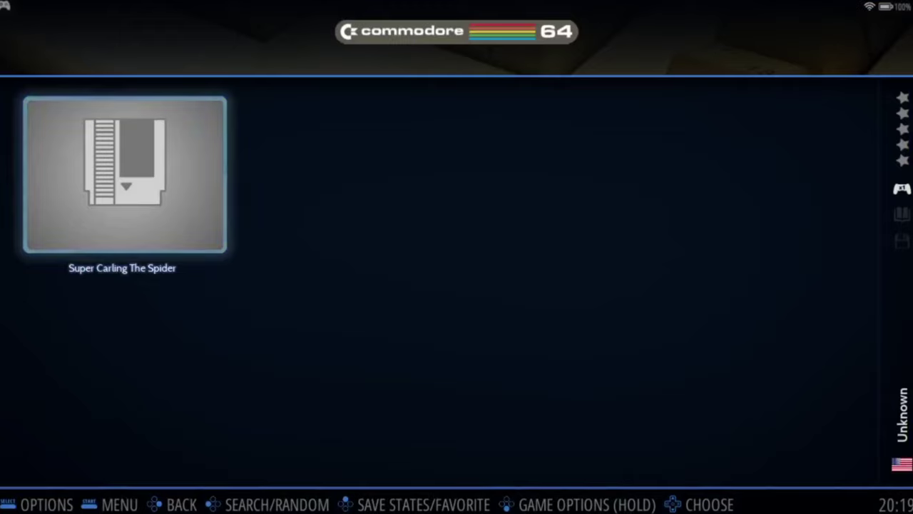
Step: Open the RetroBat Main Menu and quit to the Windows desktop
key("F1")
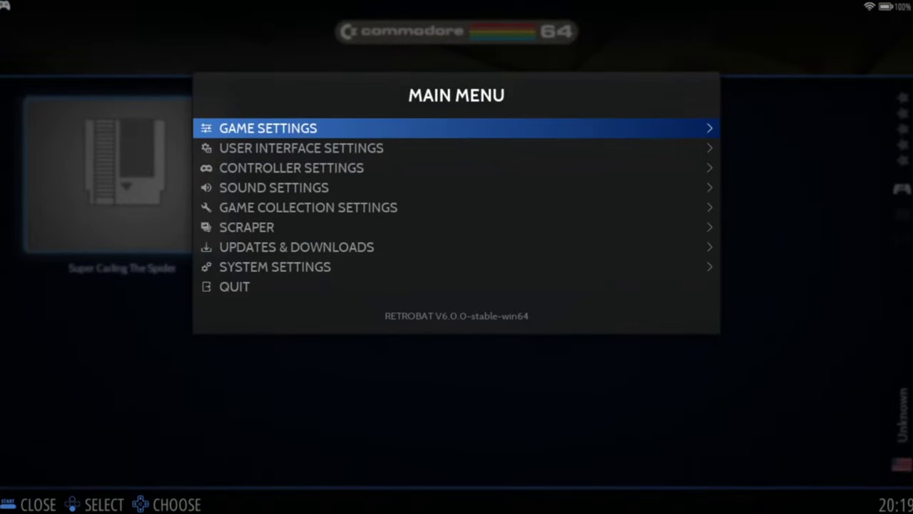
key("Down")
key("Down")
key("Down")
key("Down")
key("Down")
key("Down")
key("Down")
key("Down")
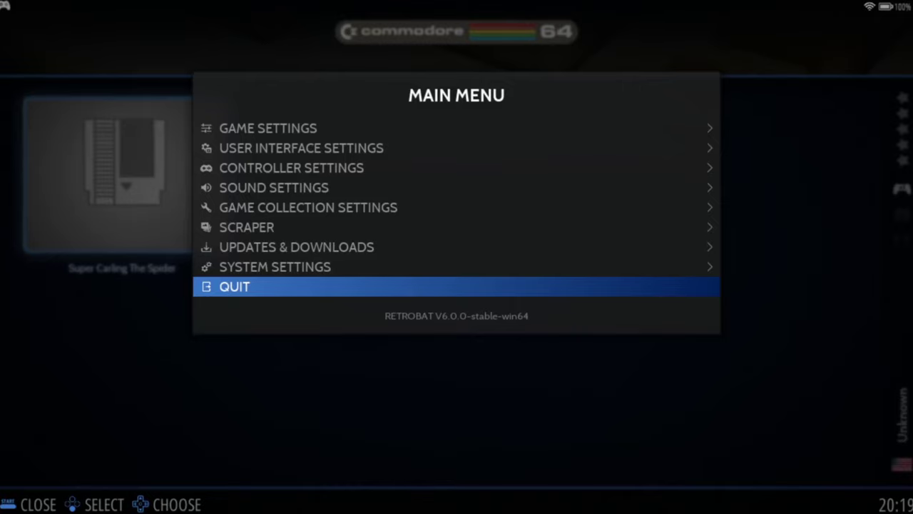
key("Return")
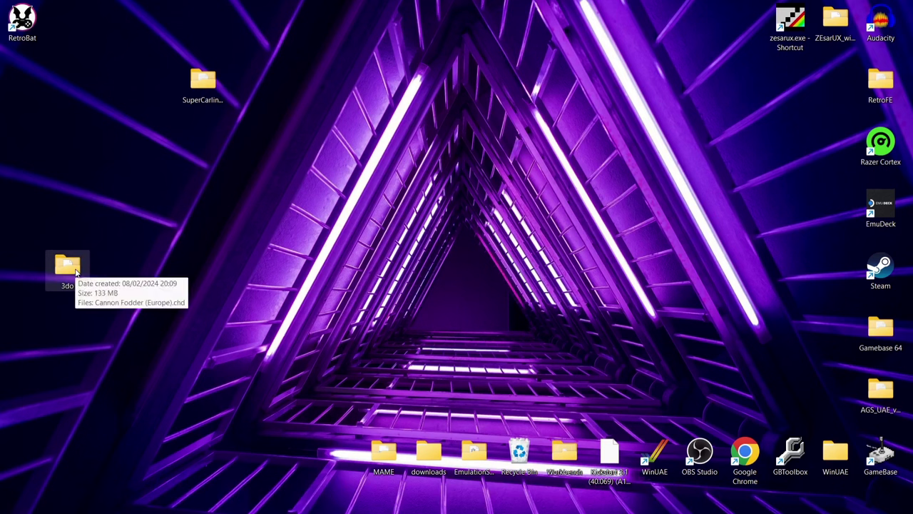
Step: Move the desktop's 3do folder beside the SuperCarling folder and open the roms folder at RetroBat's install location
left_click_drag(76, 271, 390, 83)
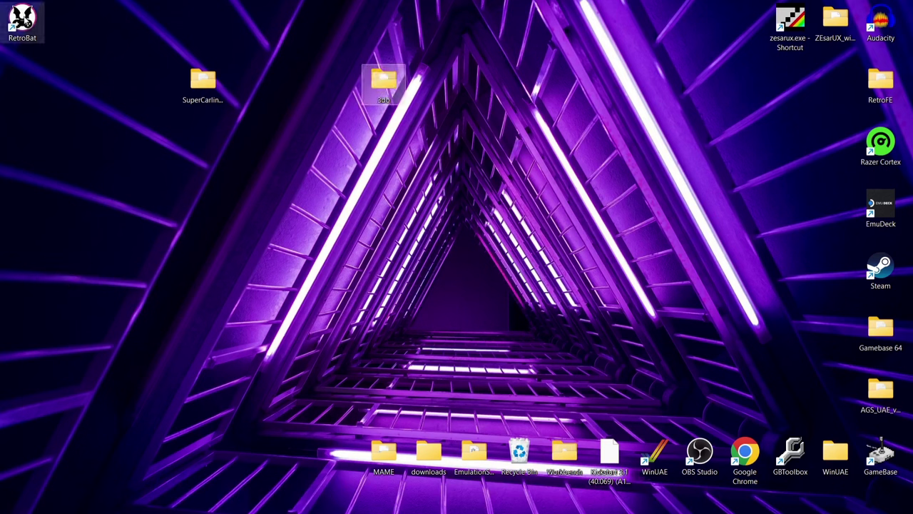
right_click(21, 17)
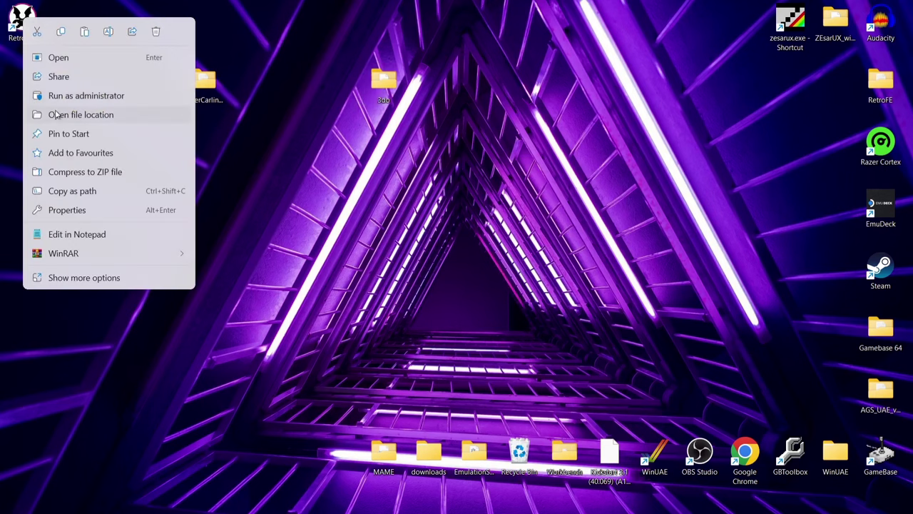
left_click(61, 121)
left_click_drag(308, 72, 669, 59)
double_click(585, 382)
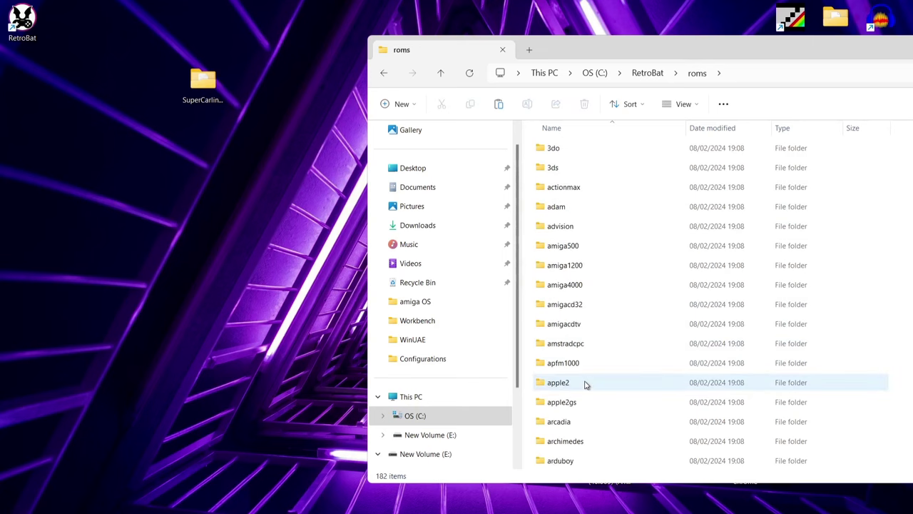
Step: Open the 3do folder inside roms, delete its contents and move the window to uncover the desktop's 3do folder
left_click(560, 152)
key("ctrl+a")
key("Delete")
left_click_drag(585, 57, 728, 55)
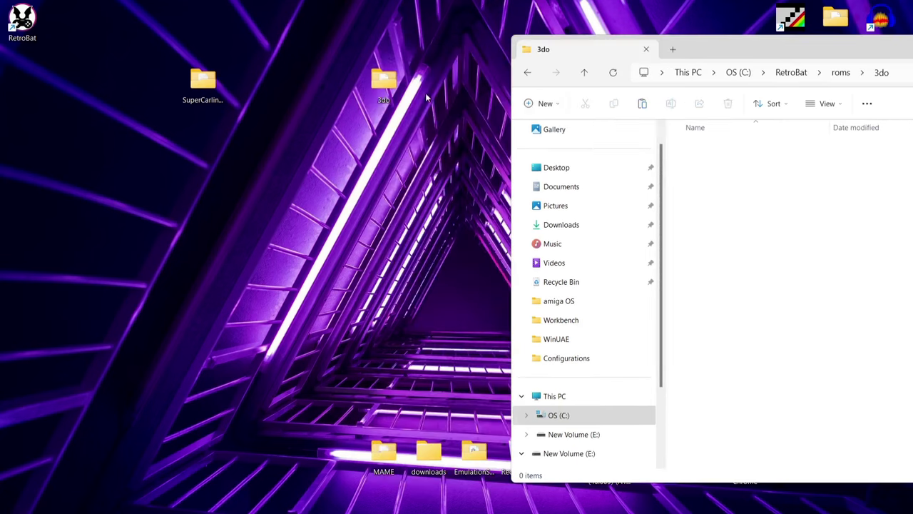
Step: Move Cannon Fodder (Europe).chd from the desktop's 3do folder into RetroBat's roms\3do folder
double_click(384, 84)
left_click_drag(410, 8, 306, 272)
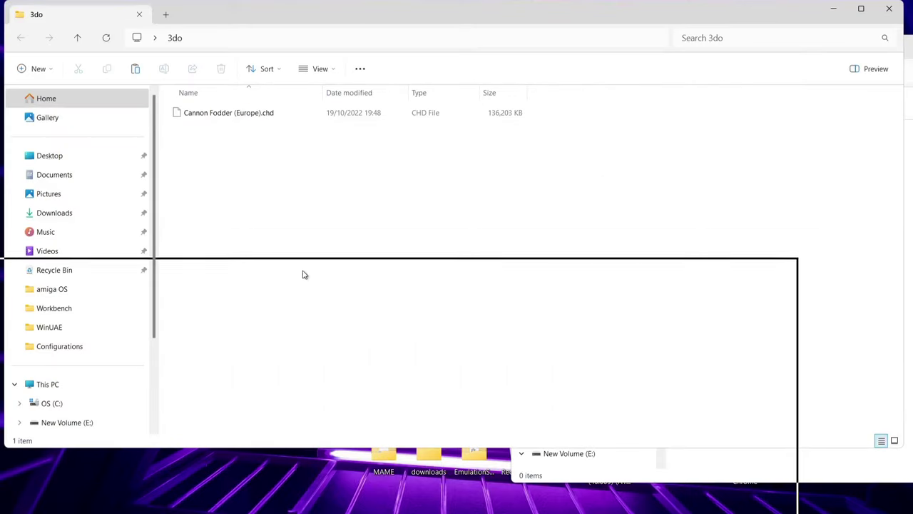
left_click(93, 369)
left_click_drag(94, 370, 756, 208)
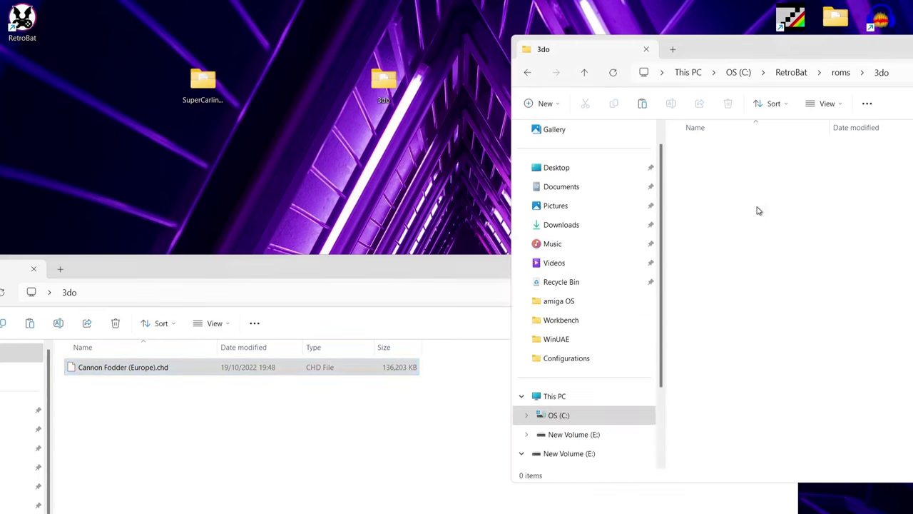
left_click(381, 264)
left_click(773, 265)
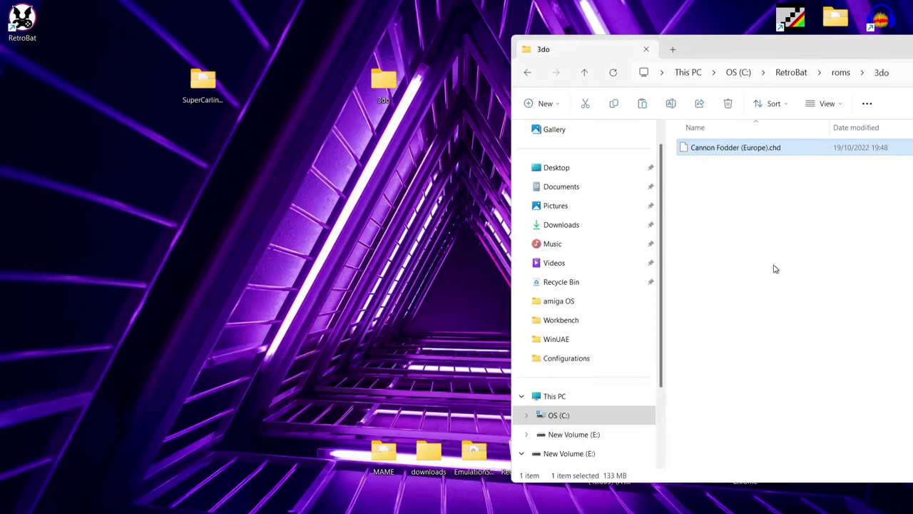
left_click(419, 331)
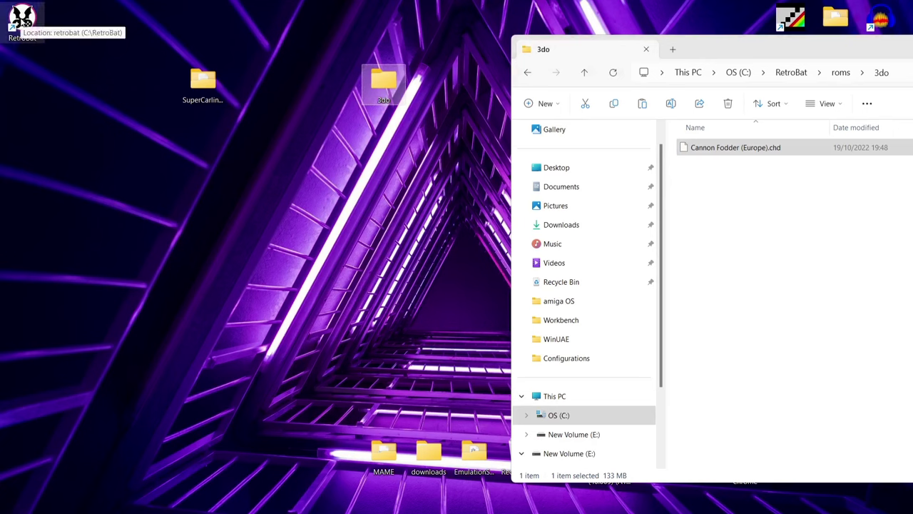
Step: Launch RetroBat from the desktop and open the 3DO system's game list
double_click(23, 16)
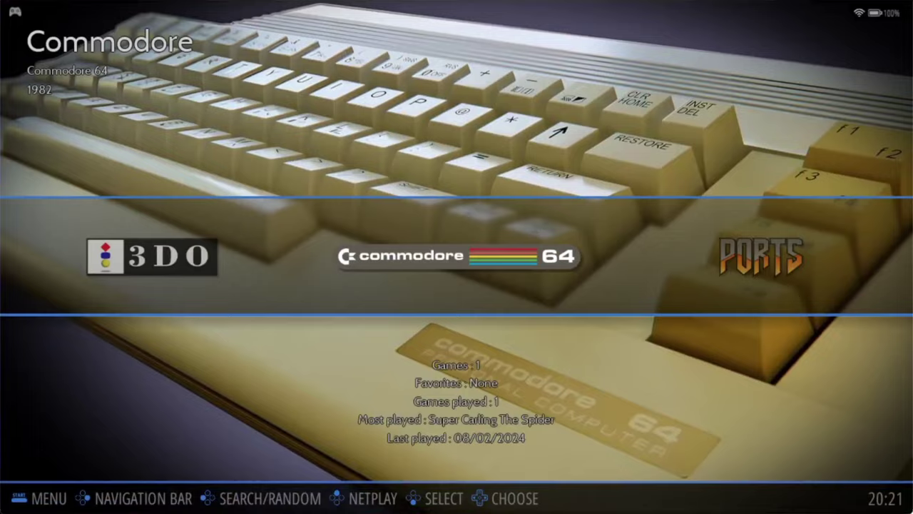
key("Right")
key("Left")
key("Left")
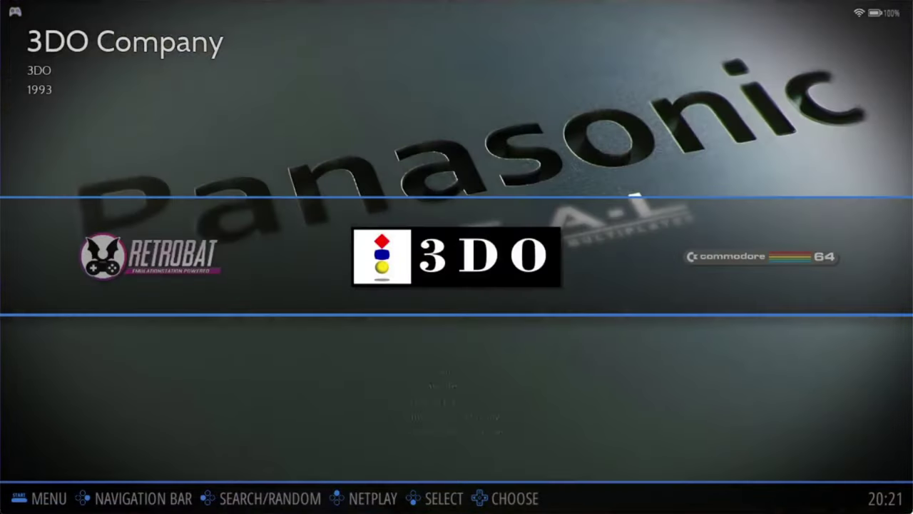
key("Return")
Step: In the 3DO advanced system options, set the emulator to LIBRETRO: OPERA and return to the game list
key("F2")
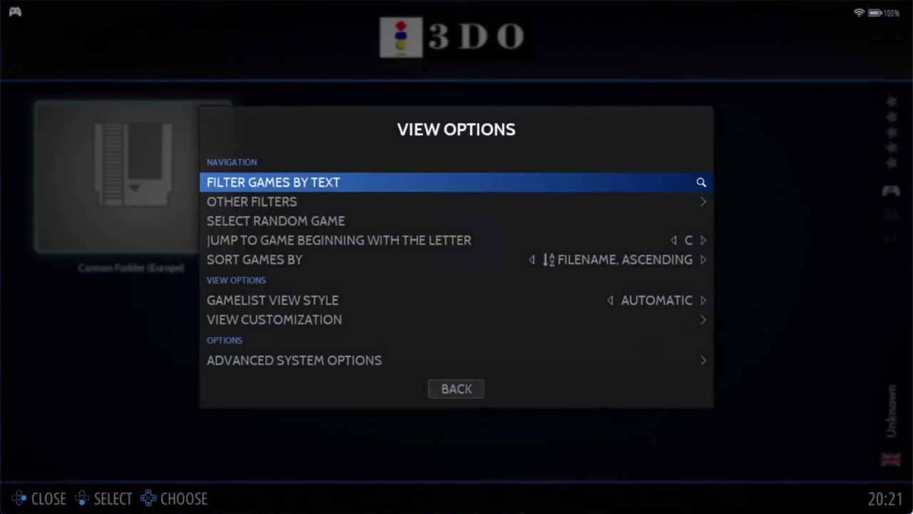
key("Up")
key("Up")
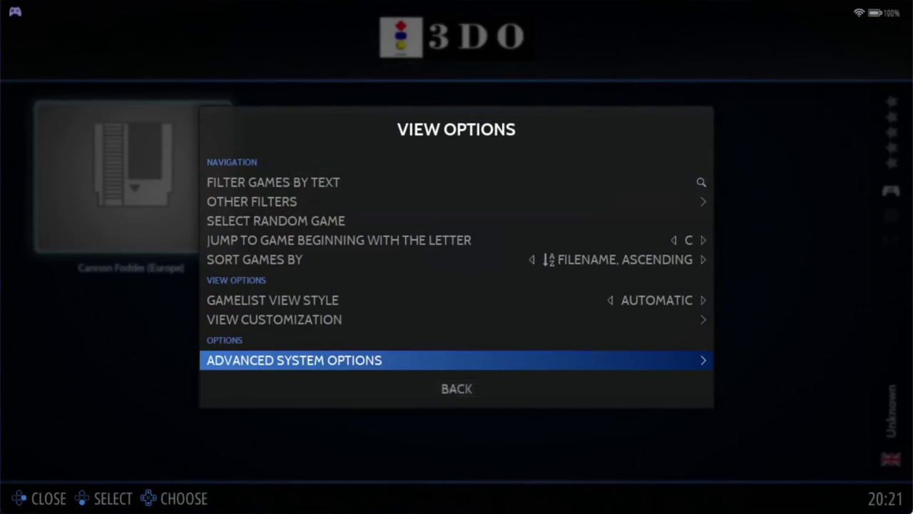
key("Return")
key("Return")
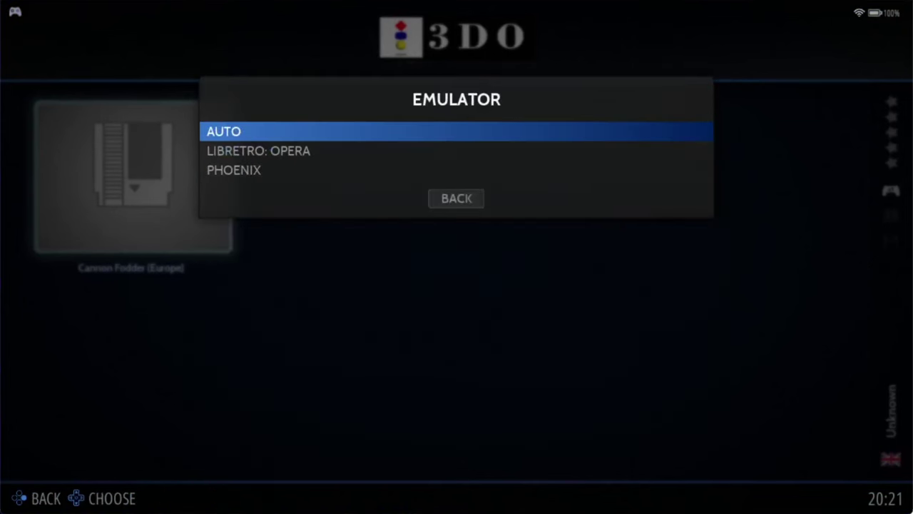
key("Down")
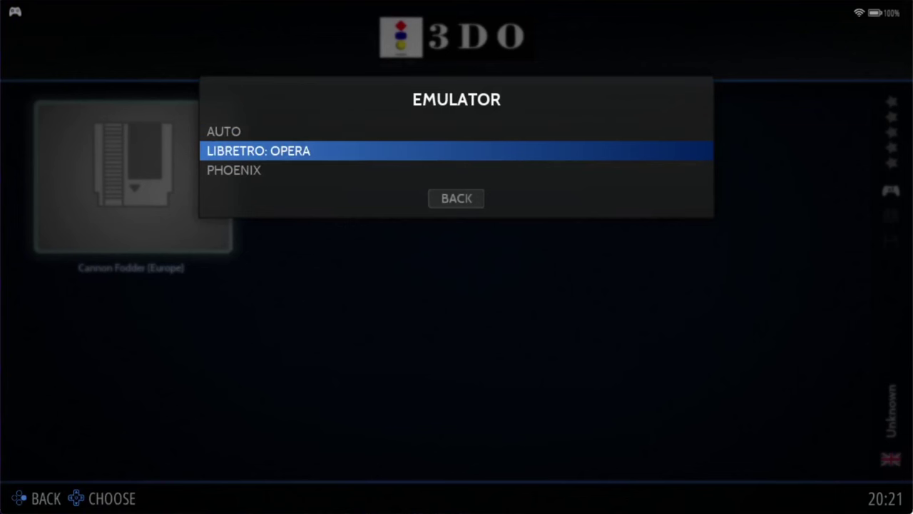
key("Down")
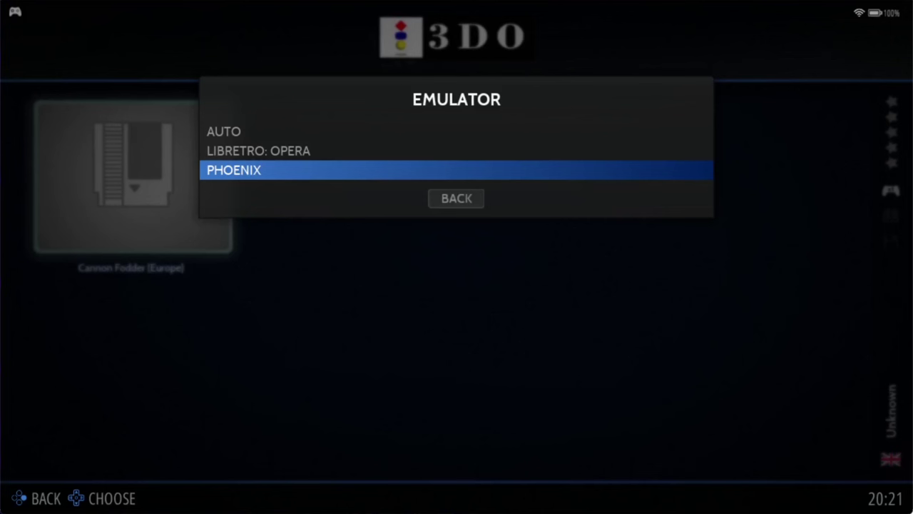
key("Up")
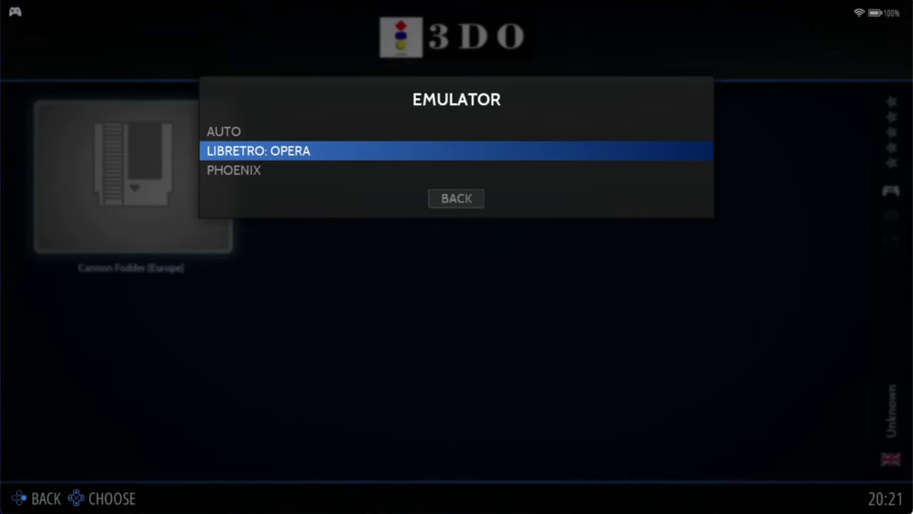
key("Return")
key("Escape")
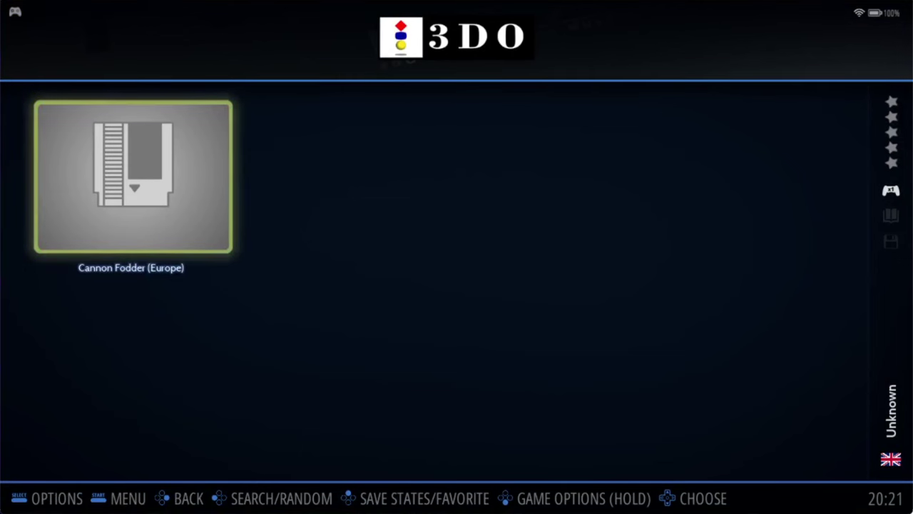
Step: Quit RetroBat and switch to Chrome to review the required BIOS files on the Libretro Docs 3DO (Opera) page
key("F1")
key("Up")
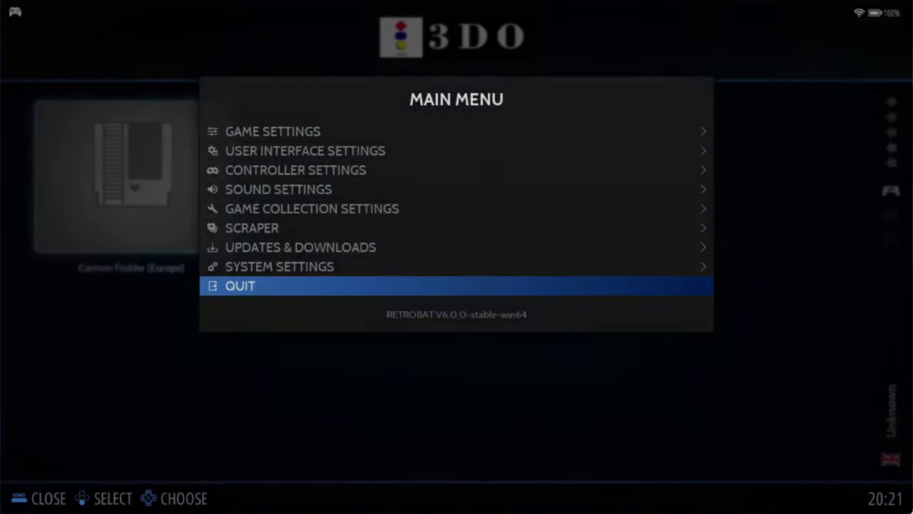
key("Return")
left_click(503, 505)
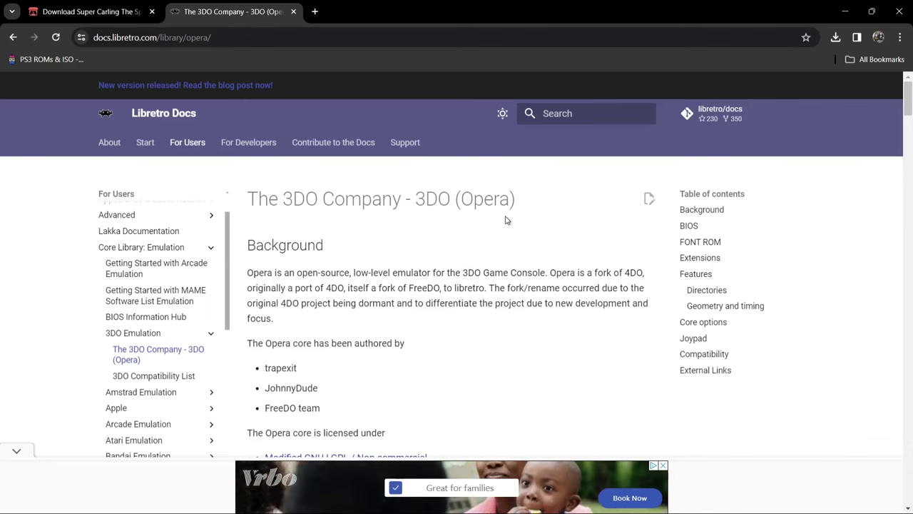
left_click_drag(909, 98, 909, 138)
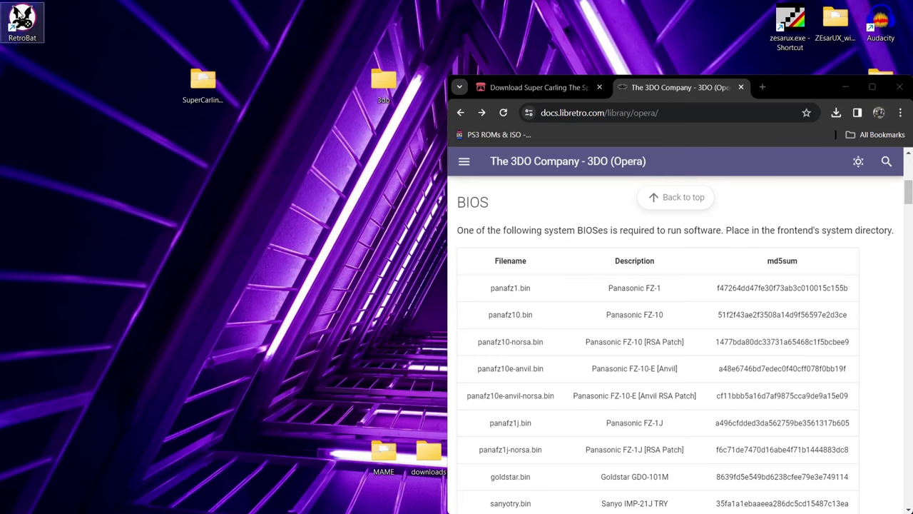
Step: Open the bios folder at RetroBat's install location and paste the copied panafz 3DO BIOS files there
right_click(22, 20)
left_click(86, 106)
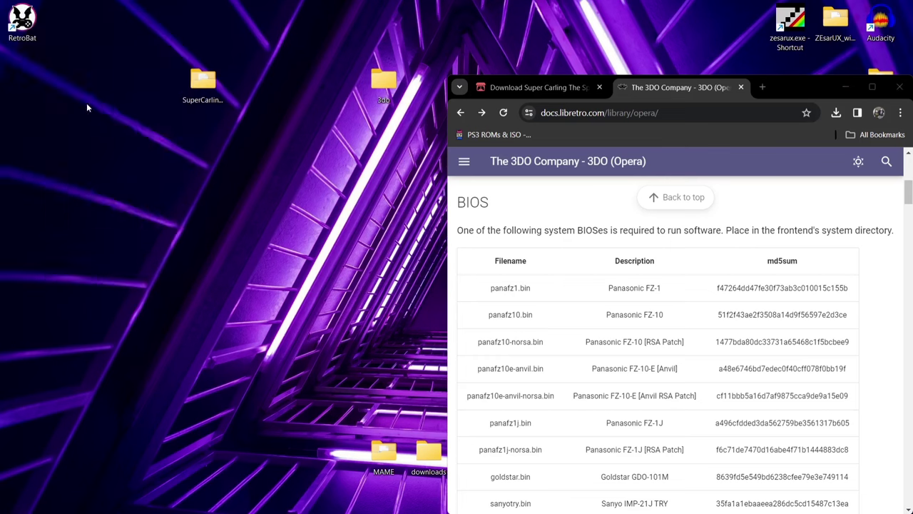
double_click(243, 266)
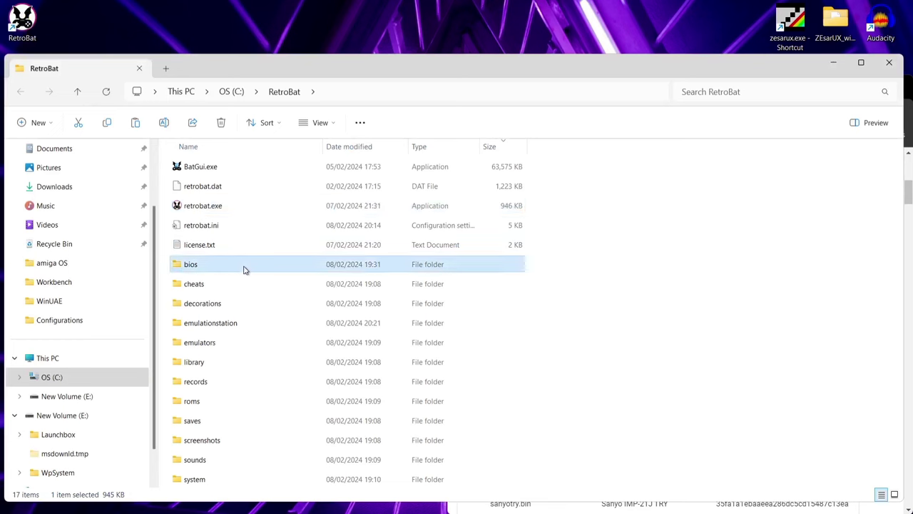
right_click(779, 284)
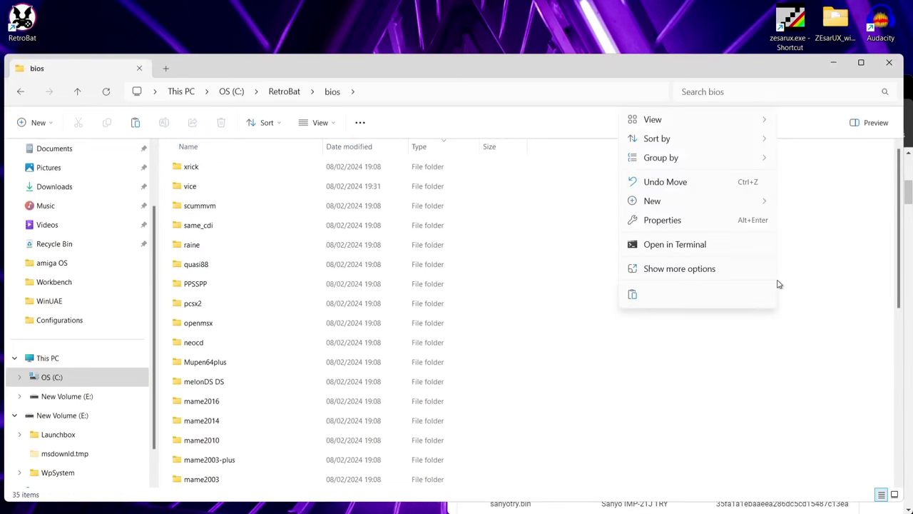
left_click(636, 299)
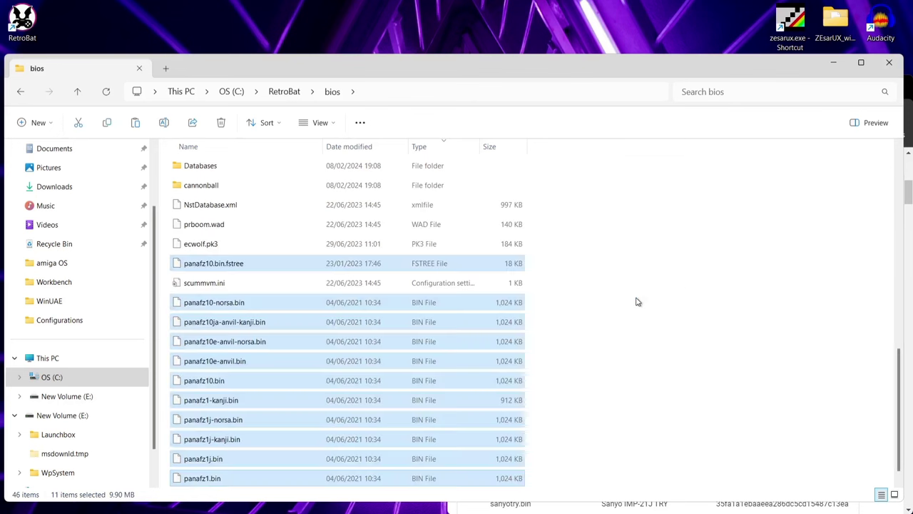
Step: Relaunch RetroBat from the desktop and enter the 3DO system's game list
left_click(26, 26)
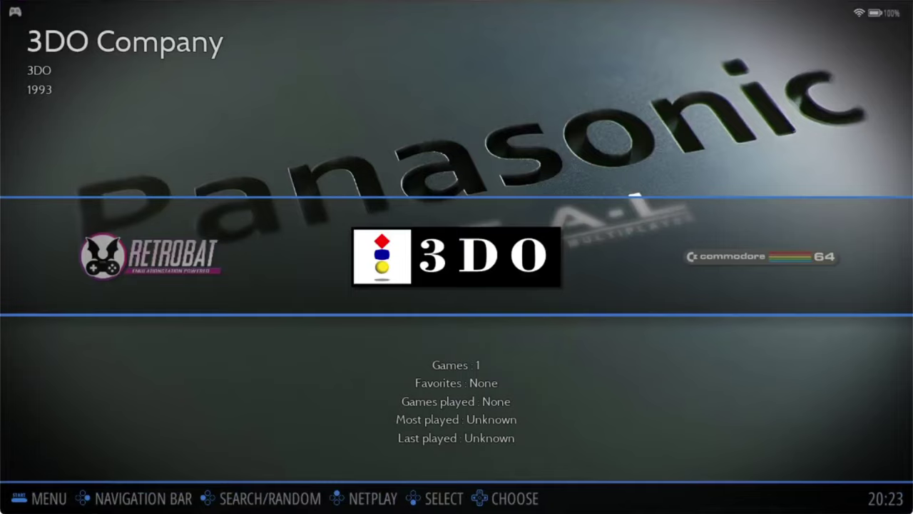
key("Return")
Step: Check which emulator is selected in the 3DO advanced system options, and return to the game list
key("F1")
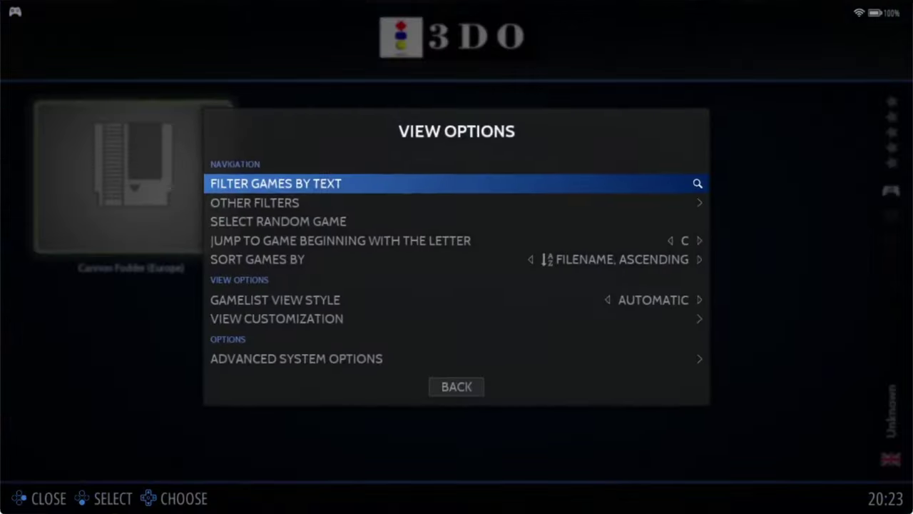
key("Down")
key("Down")
key("Down")
key("Down")
key("Down")
key("Down")
key("Down")
key("Return")
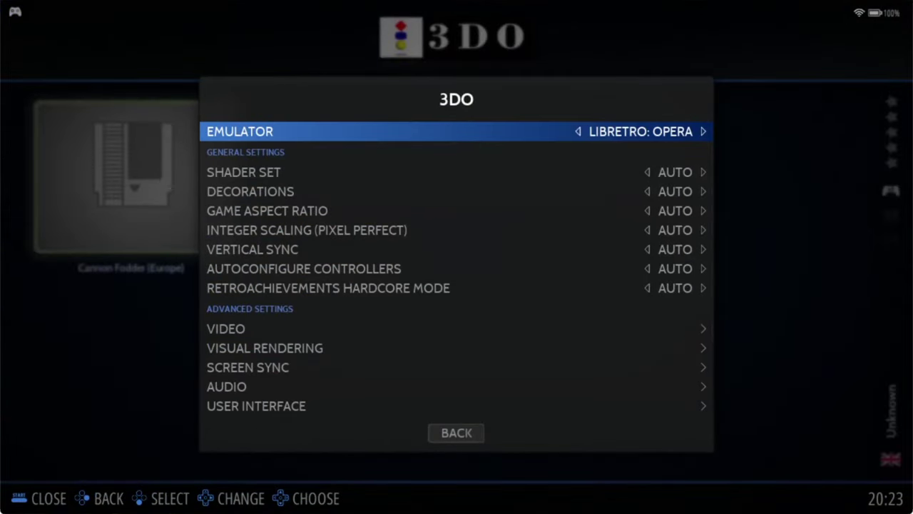
key("BackSpace")
key("BackSpace")
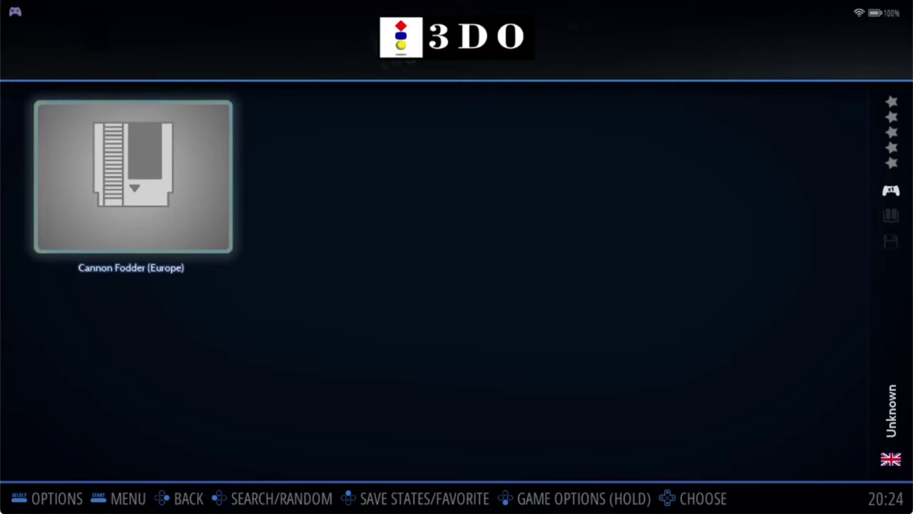
Step: Launch Cannon Fodder (Europe) despite the missing BIOS warning and play the first mission, moving the squad and shooting the enemies
key("Return")
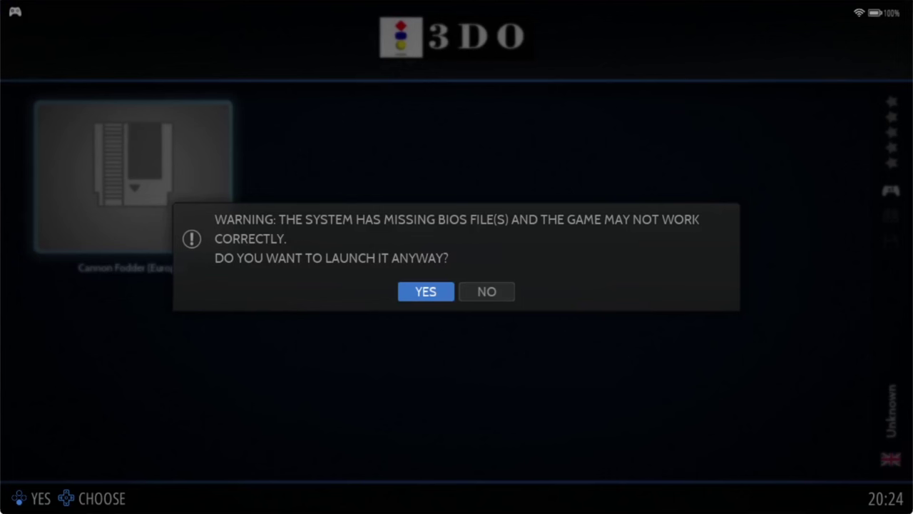
key("Return")
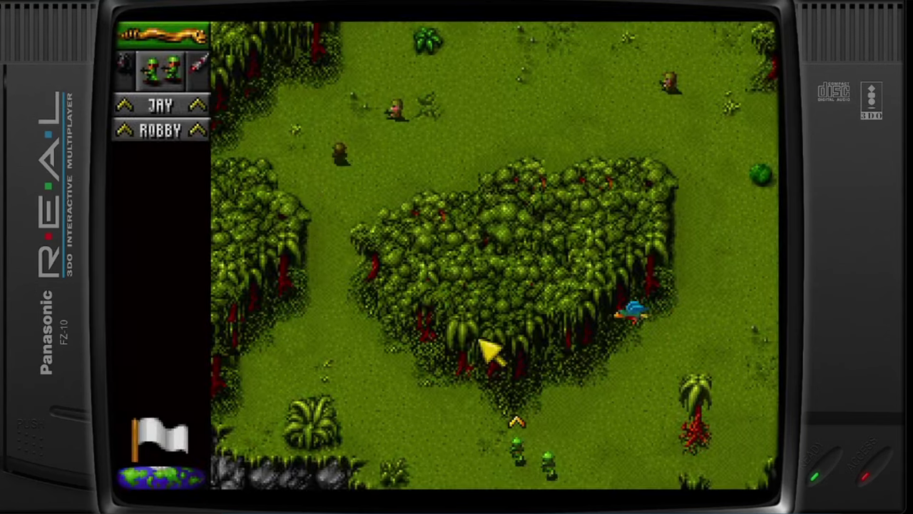
left_click(365, 378)
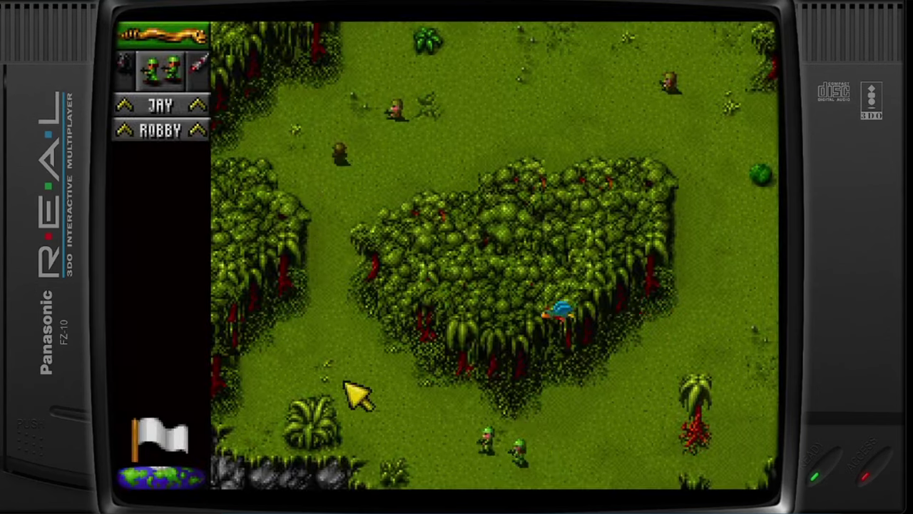
left_click(325, 234)
right_click(399, 145)
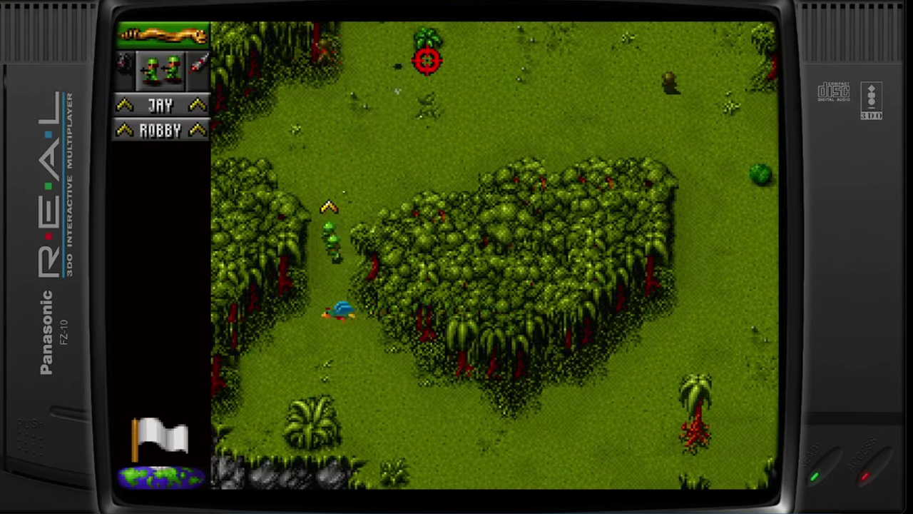
left_click(495, 75)
right_click(653, 71)
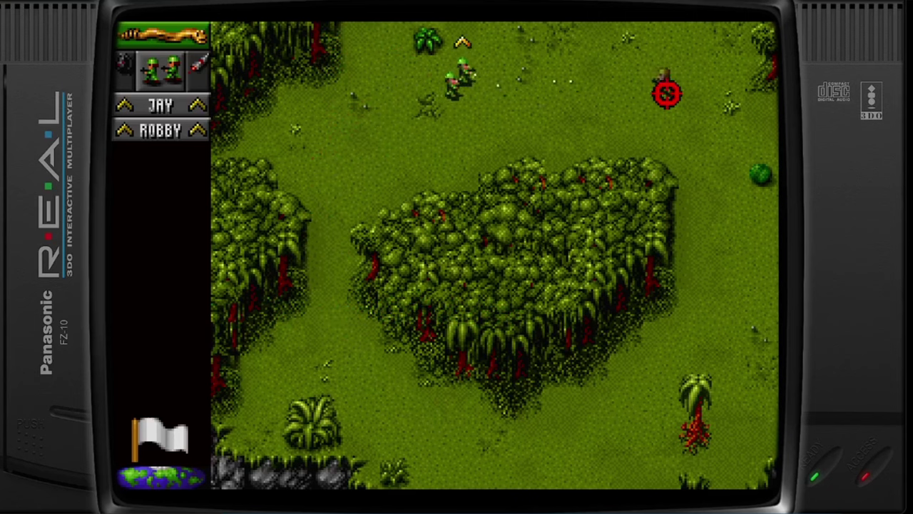
left_click(674, 225)
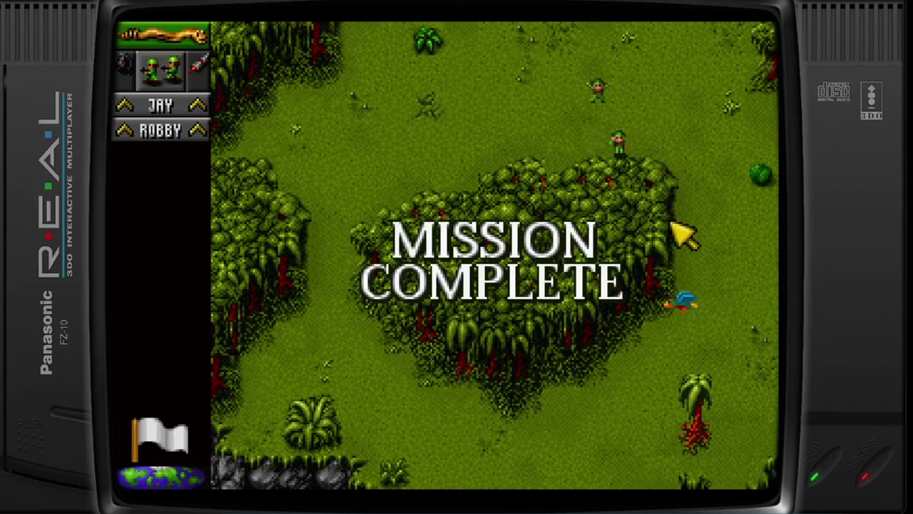
Step: Pause the game and examine the RetroArch Quick Menu, including the Opera core options for BIOS, font and CPU overclock
key("F1")
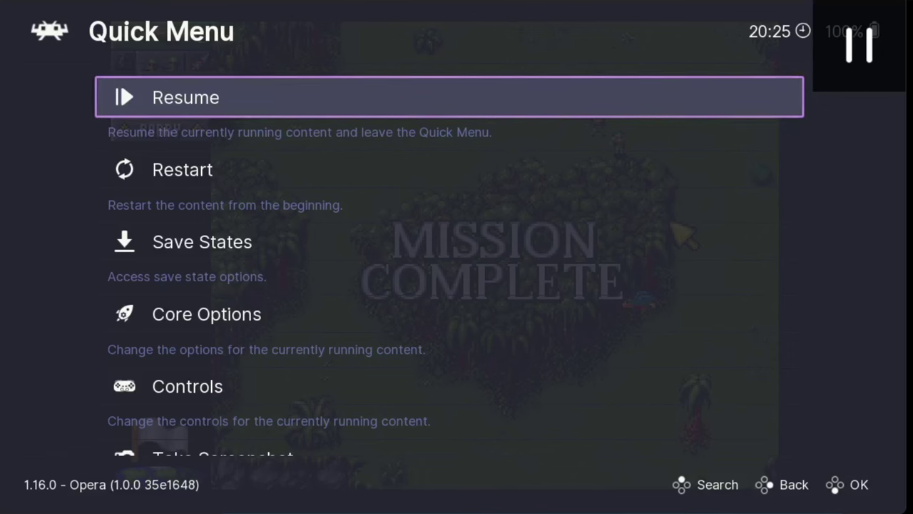
left_click(449, 170)
left_click(207, 314)
left_click(193, 238)
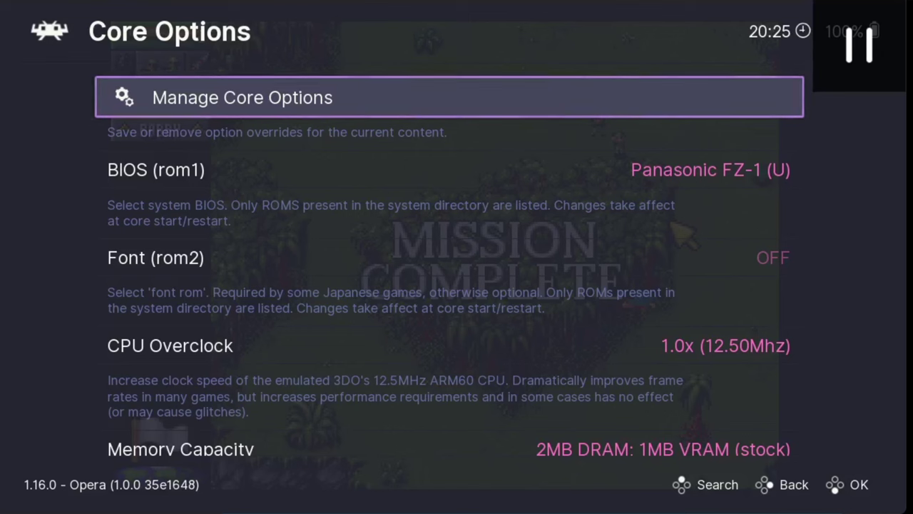
key("BackSpace")
key("Down")
key("Down")
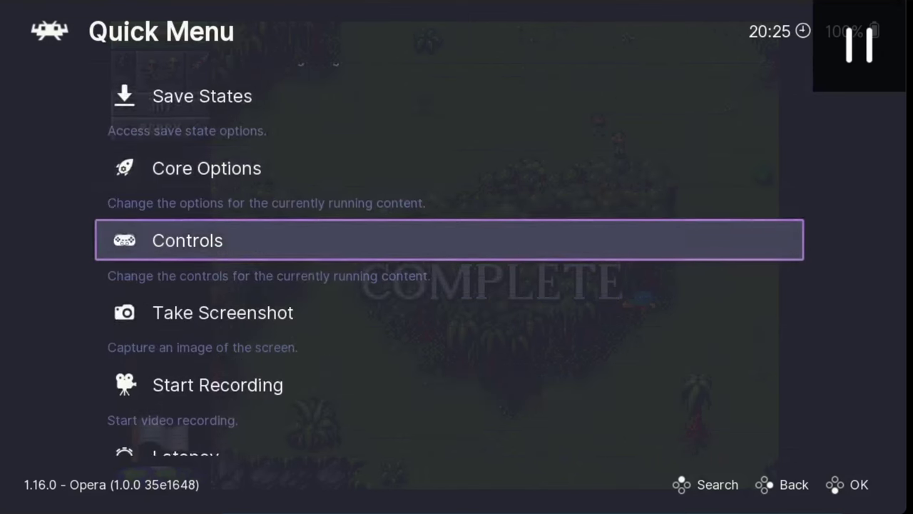
key("Down")
key("Down")
key("Down")
key("Down")
Step: Quit RetroArch from its main menu to return to the 3DO game list
key("BackSpace")
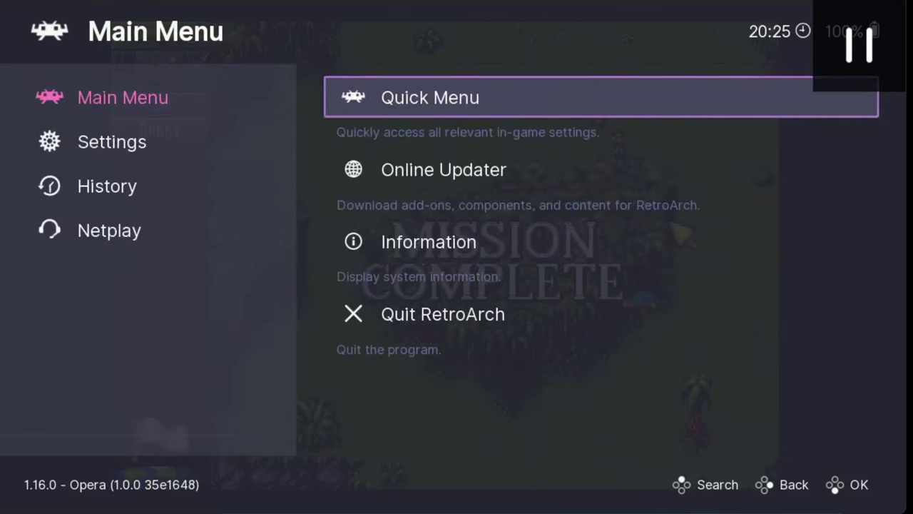
key("Down")
key("Down")
key("Down")
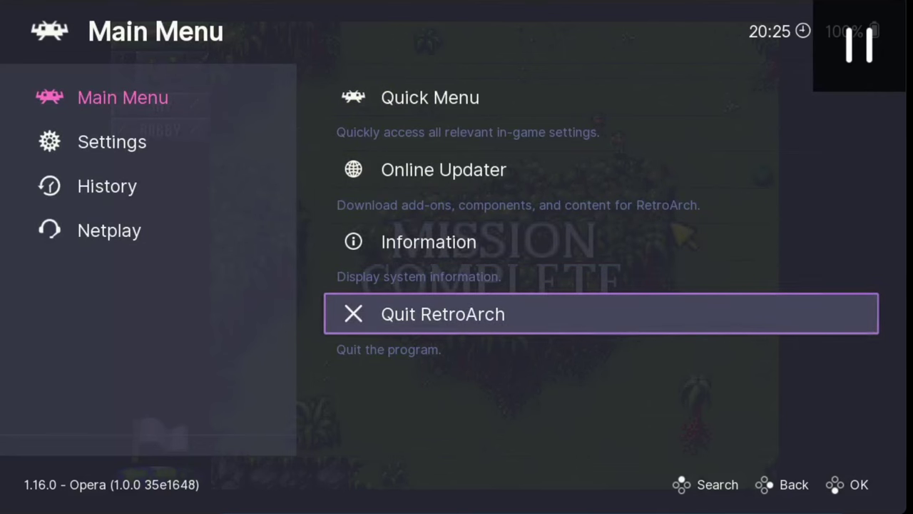
key("Return")
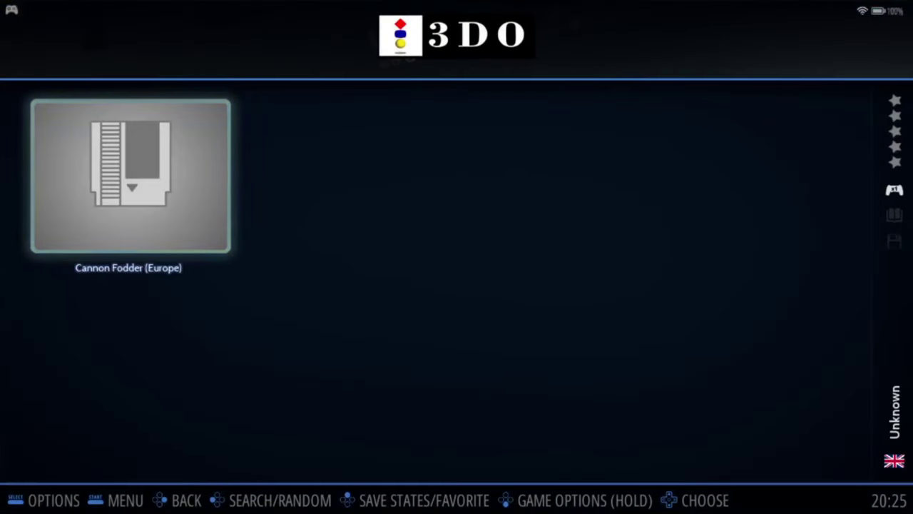
Step: Scrape the 3DO games missing any media from ScreenScraper
key("Escape")
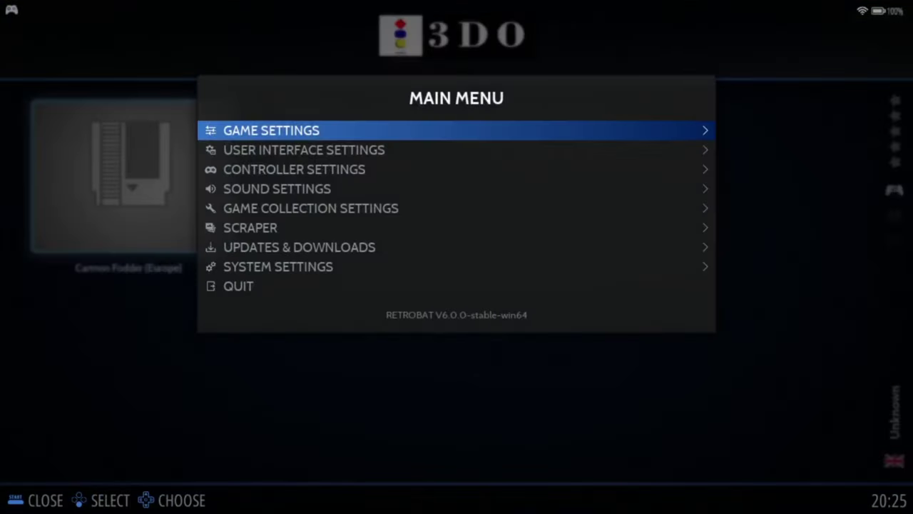
key("Down")
key("Down")
key("Down")
key("Down")
key("Down")
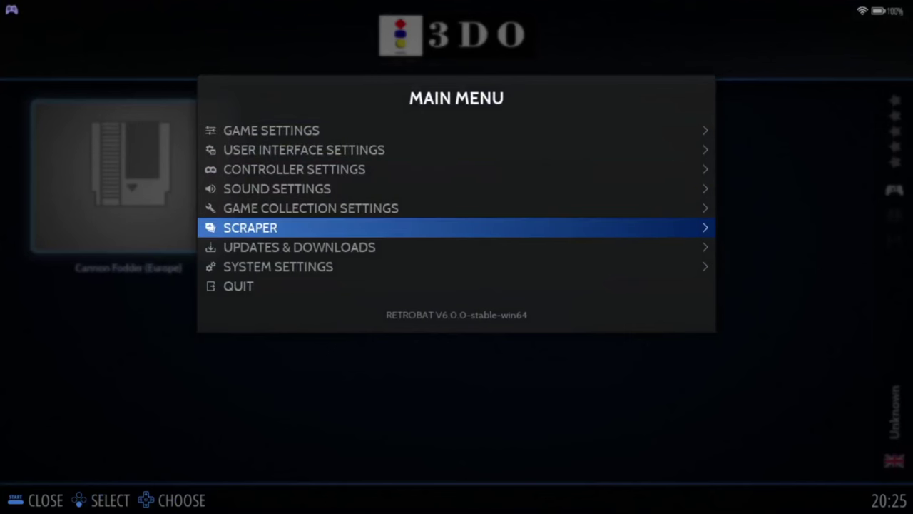
key("Return")
key("Down")
key("Down")
key("Down")
key("Down")
key("Down")
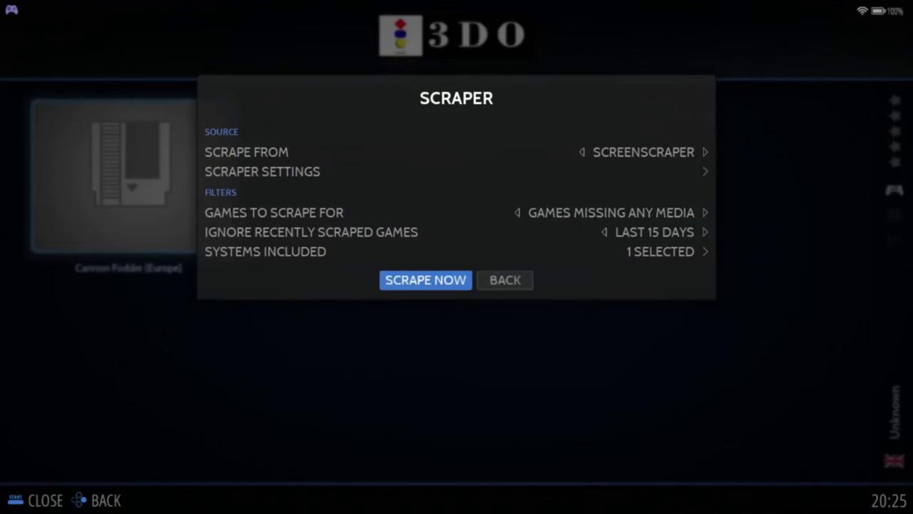
key("Return")
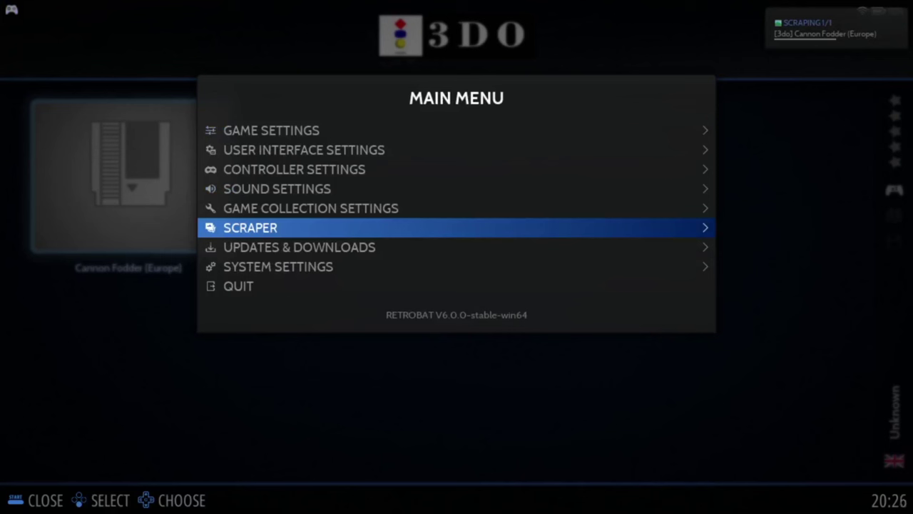
Step: Update the gamelists from the game settings and confirm, to apply the scraped Cannon Fodder media
key("Up")
key("Up")
key("Up")
key("Up")
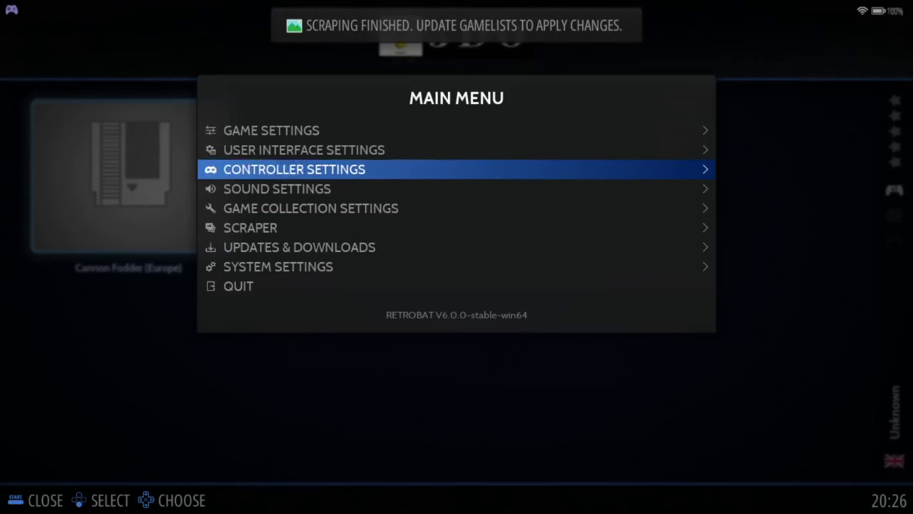
key("Up")
key("Return")
key("Return")
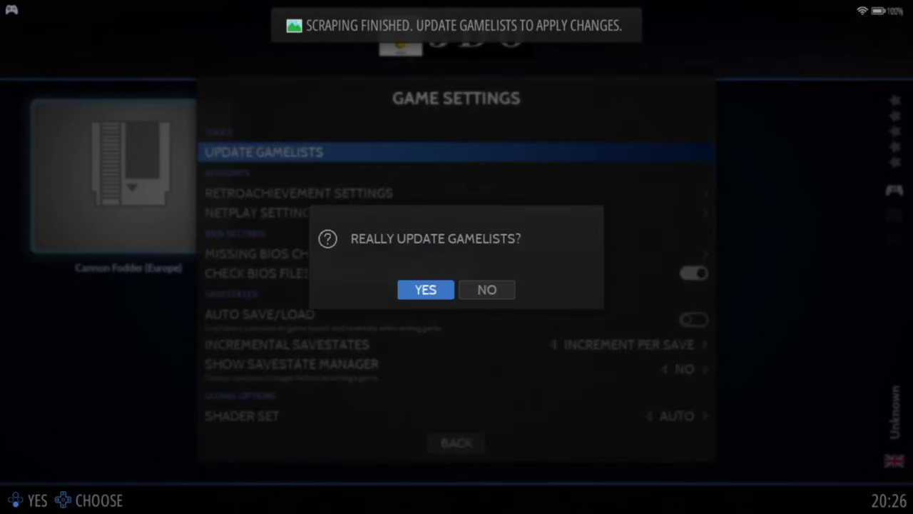
key("Return")
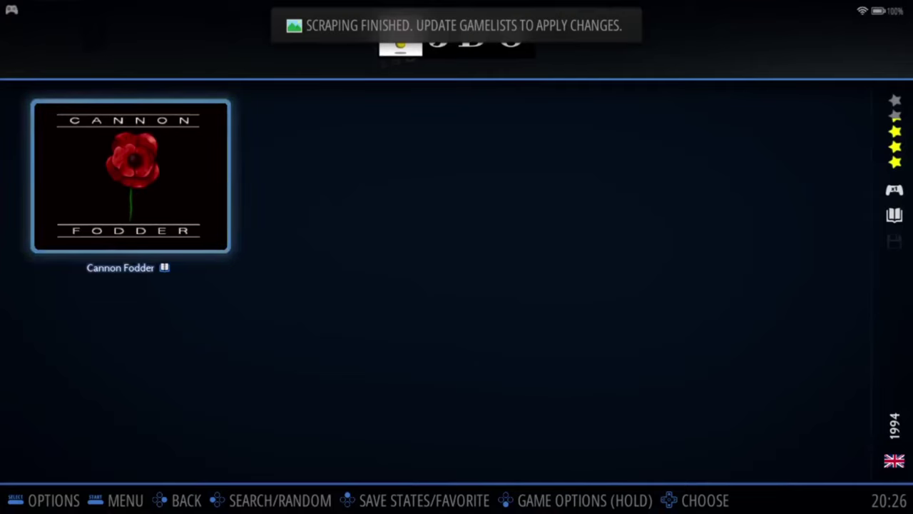
key("Up")
key("Return")
key("Return")
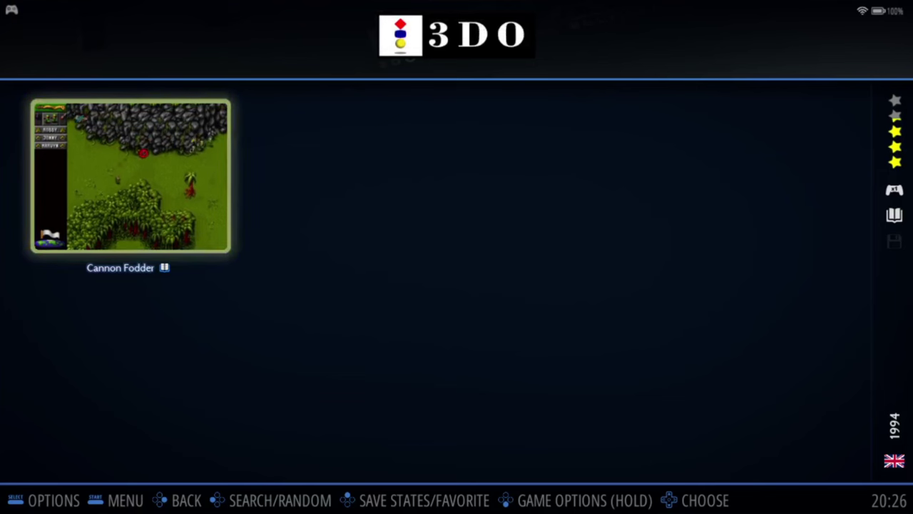
Step: Switch the theme set to ES-THEME-A-TOUCH-OF-GLASS in the user interface settings and return to the 3DO game list
key("Escape")
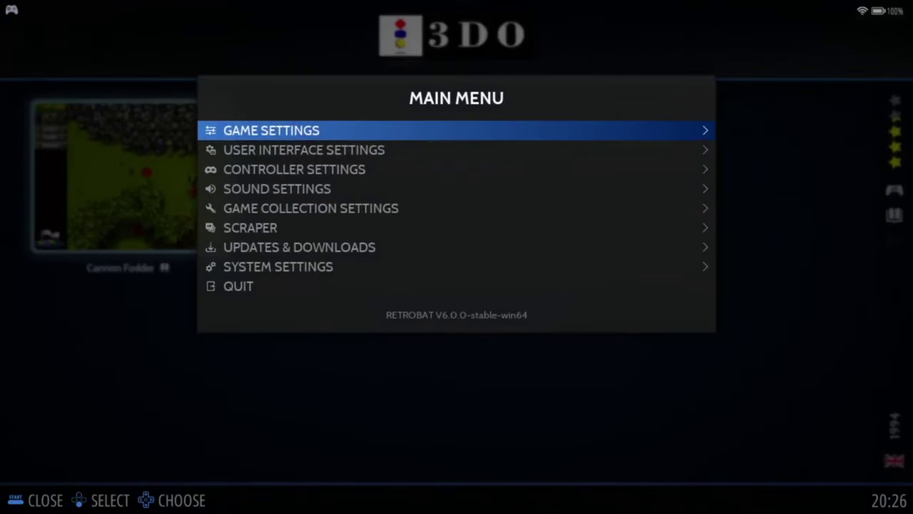
key("Down")
key("Return")
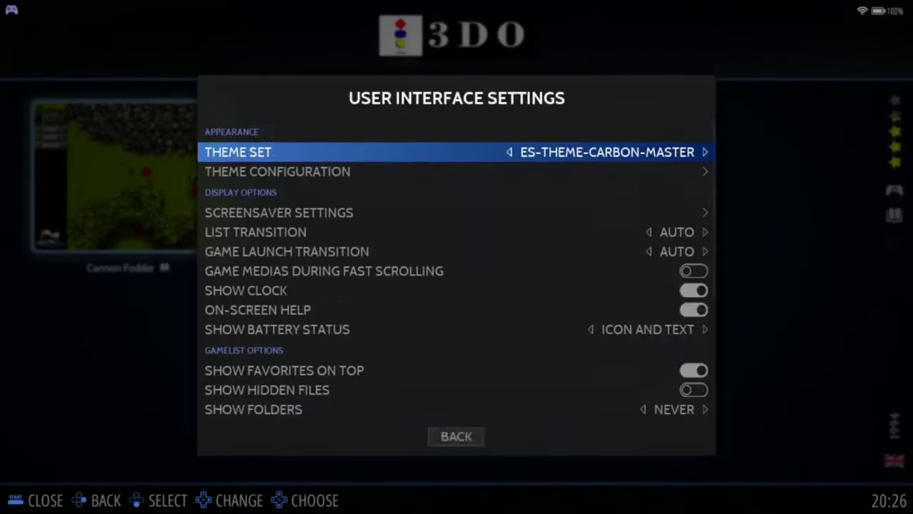
key("Return")
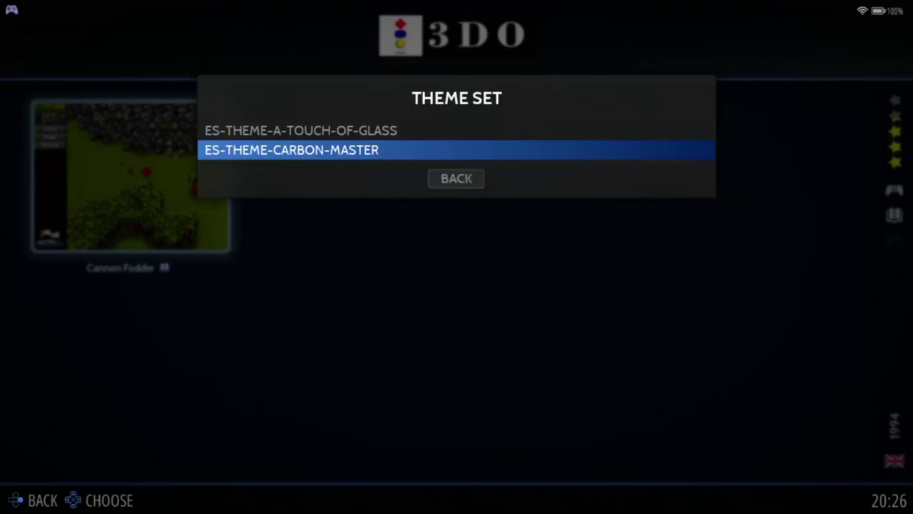
key("Up")
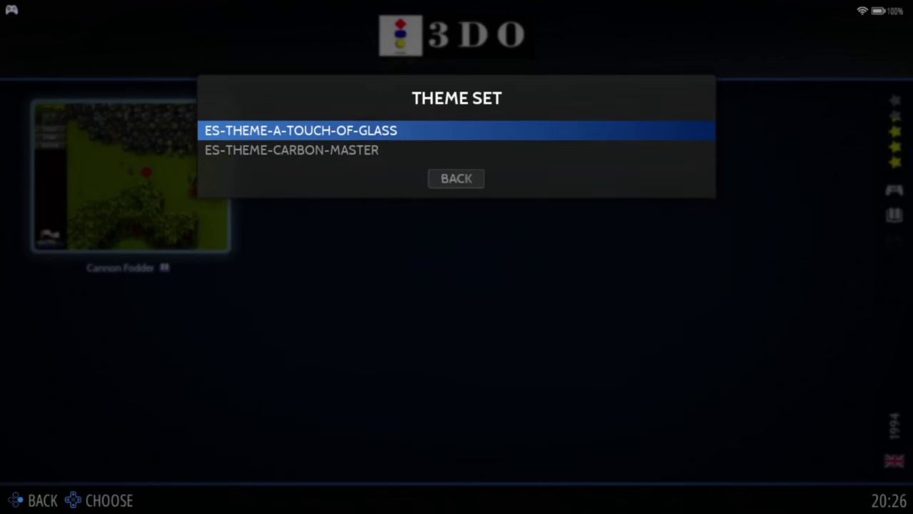
key("Return")
key("Escape")
key("Escape")
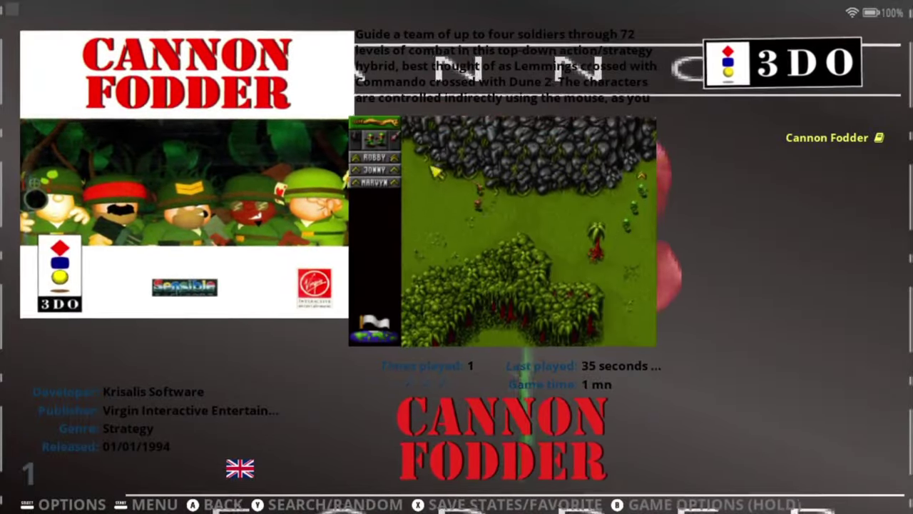
key("Right")
key("Left")
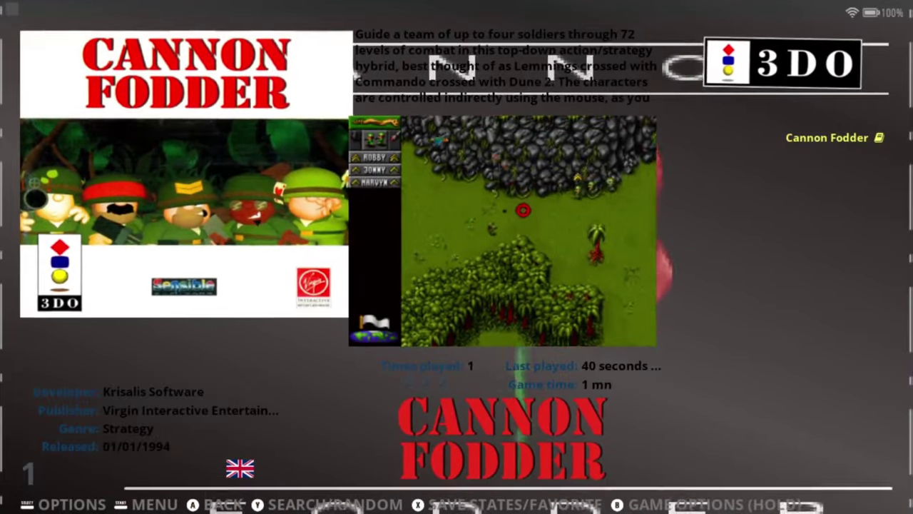
key("Escape")
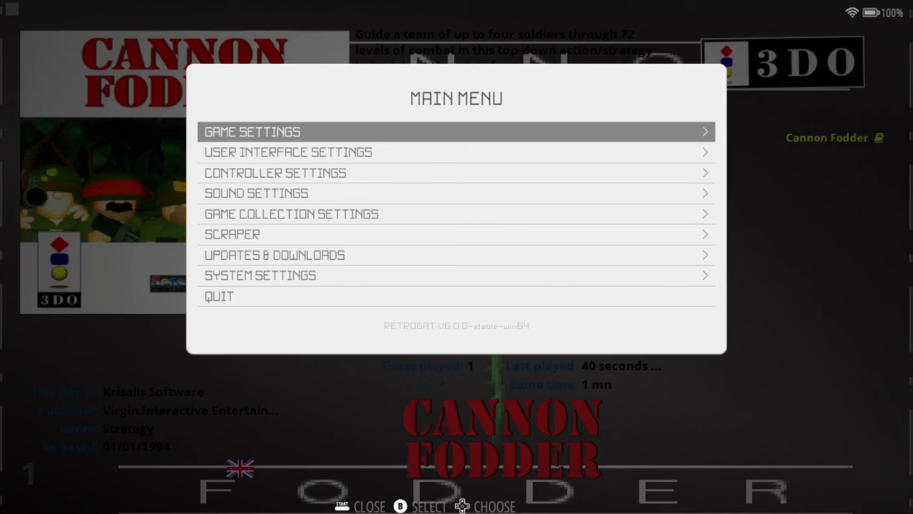
key("Down")
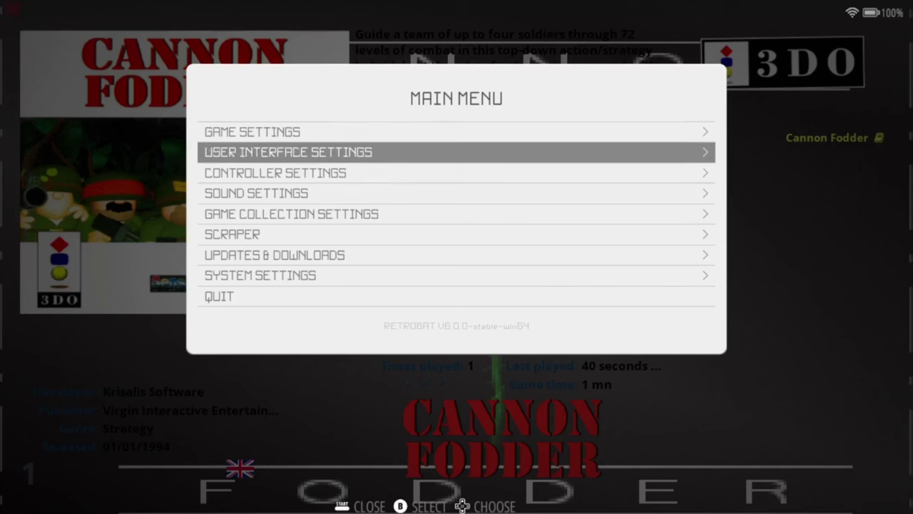
key("Down")
key("BackSpace")
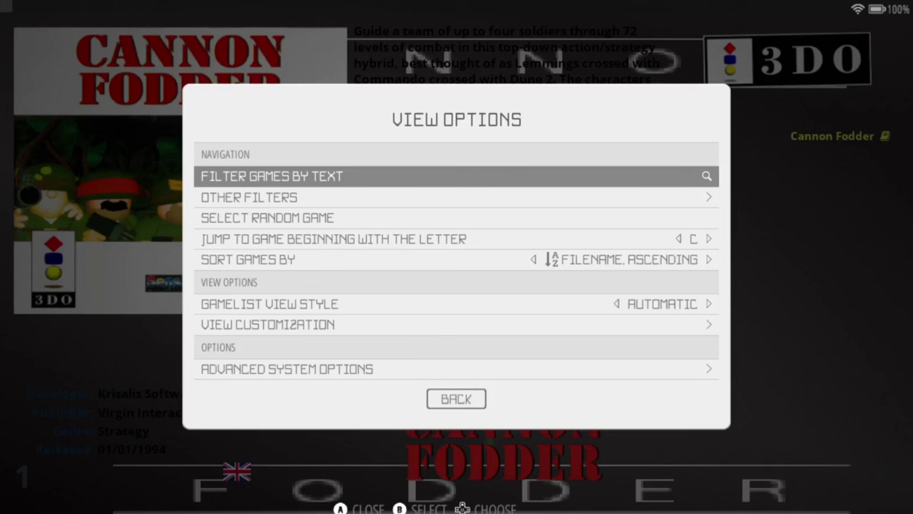
Step: Open the advanced system options for the 3DO system from its game list view options
key("Down")
key("Down")
key("Down")
key("Down")
key("Down")
key("Down")
key("Down")
key("Down")
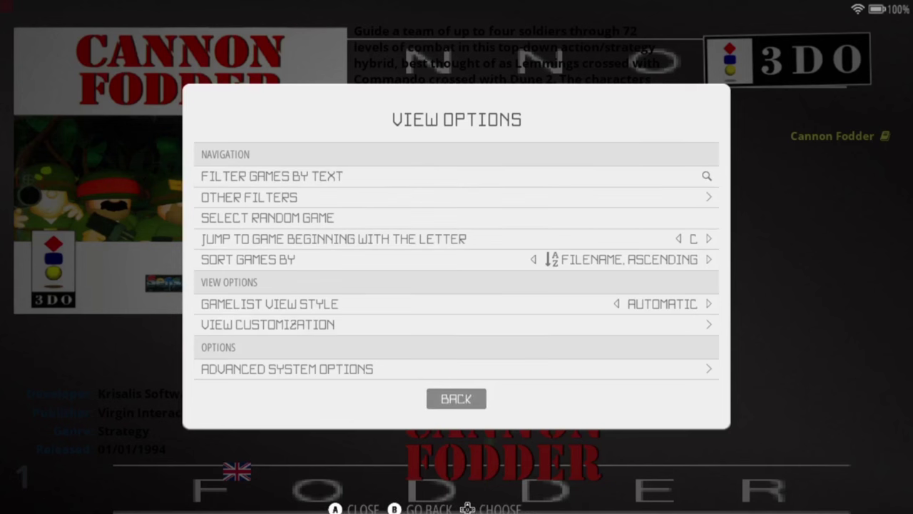
key("Up")
key("Return")
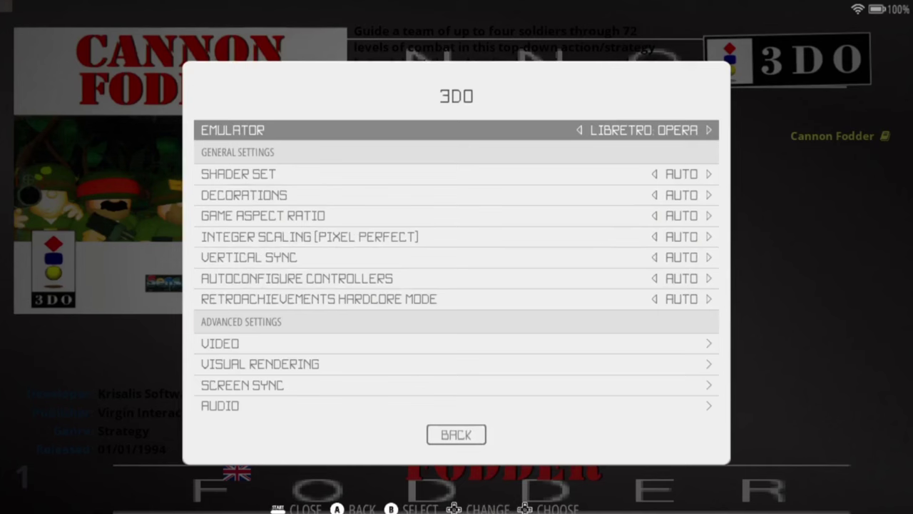
Step: Examine the shader sets available for 3DO and return to the system settings without choosing one
key("Down")
key("Return")
key("Up")
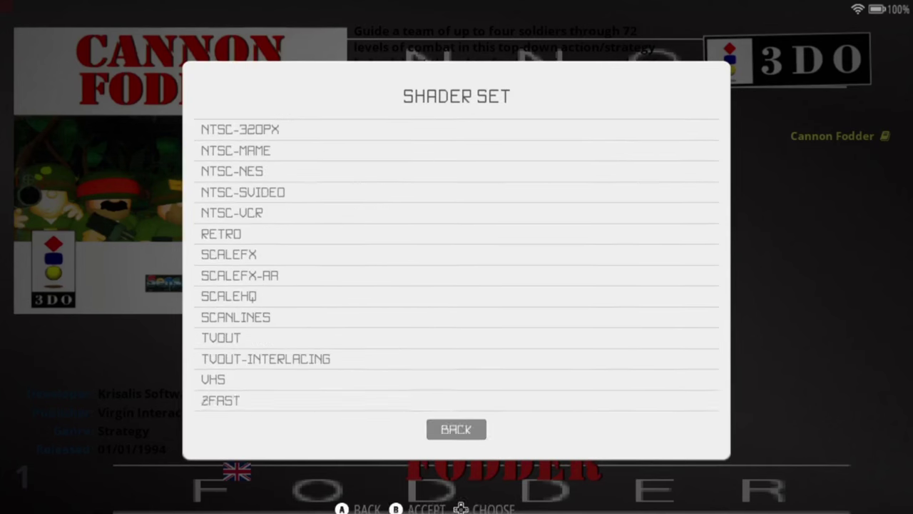
key("Down")
key("Down")
key("Down")
key("Down")
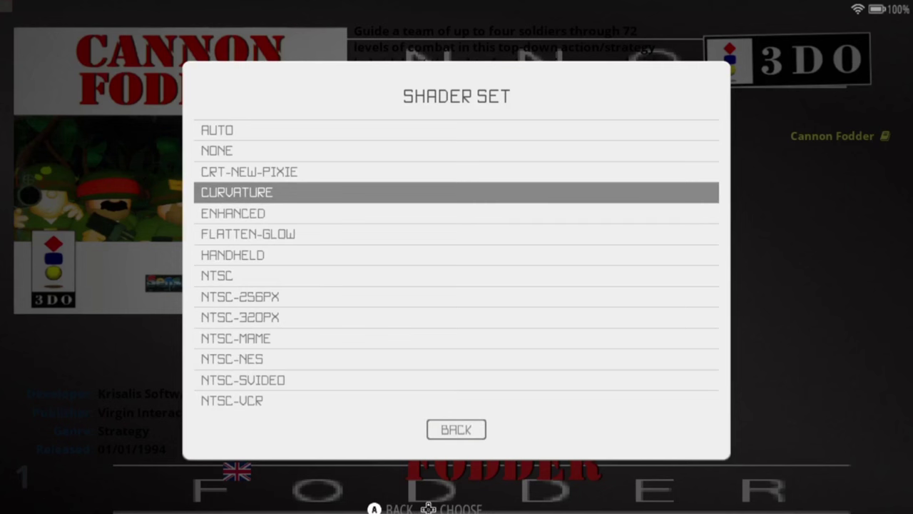
key("Escape")
Step: Look through the available 3DO decorations and set decorations to None
key("Down")
key("Return")
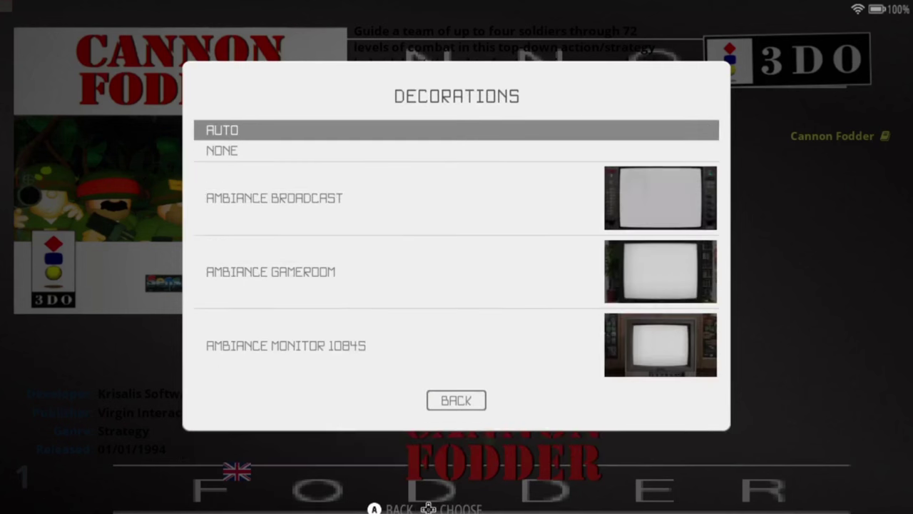
key("Up")
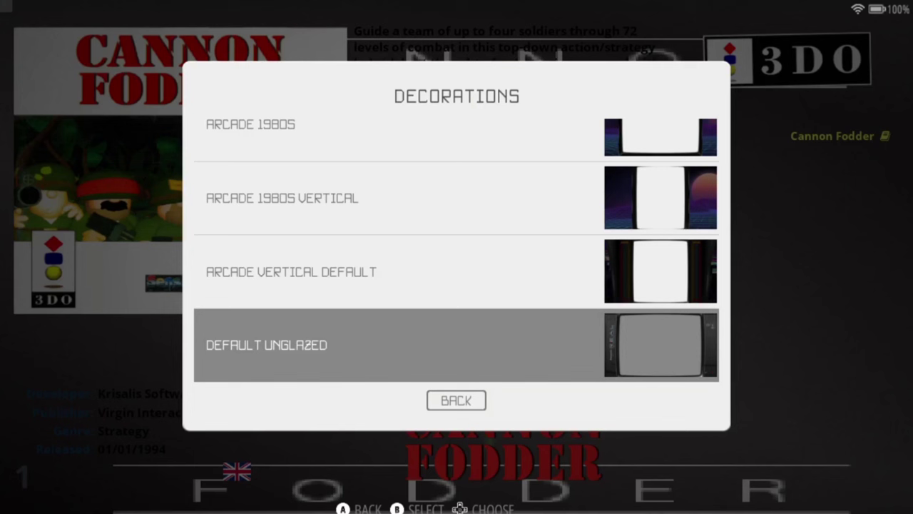
key("Down")
key("Down")
key("Down")
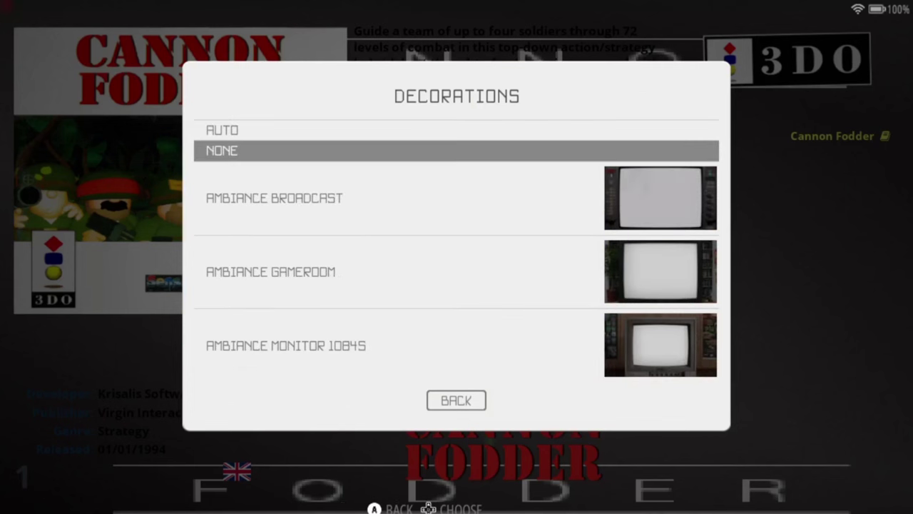
key("Up")
key("Up")
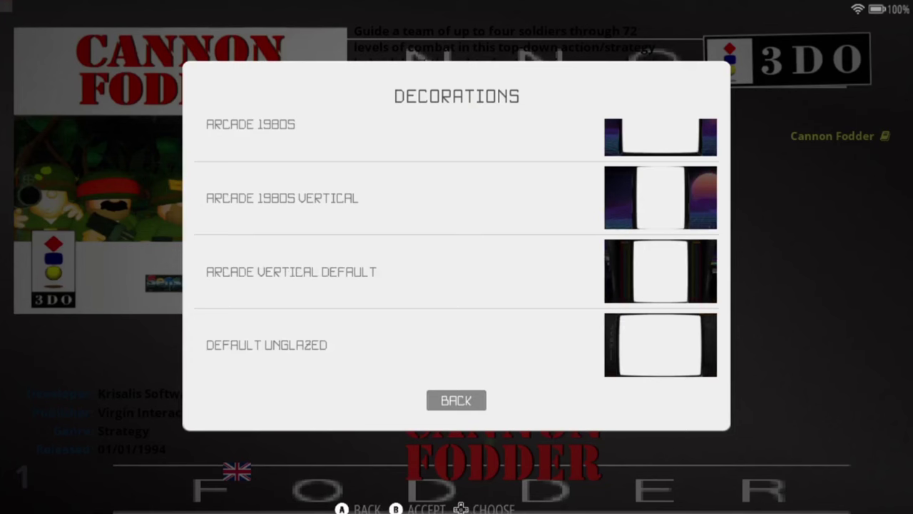
key("Down")
key("Down")
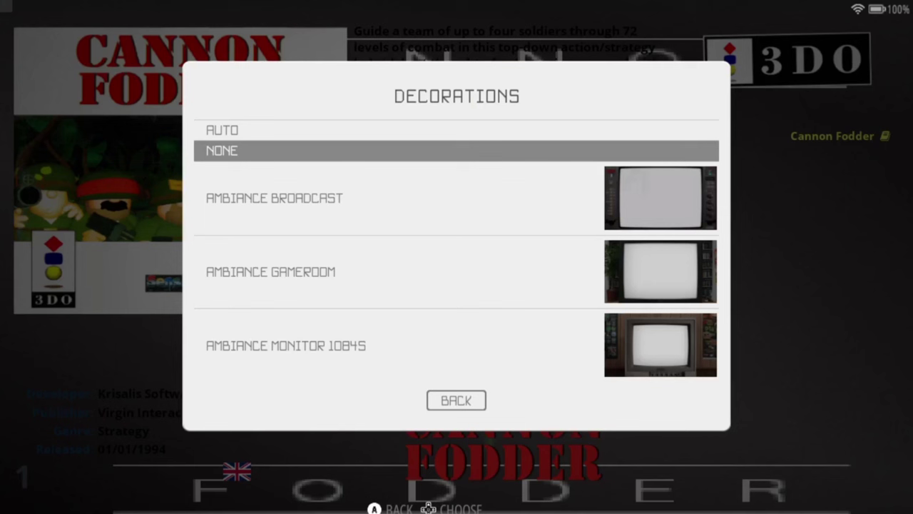
key("Up")
key("Up")
key("Up")
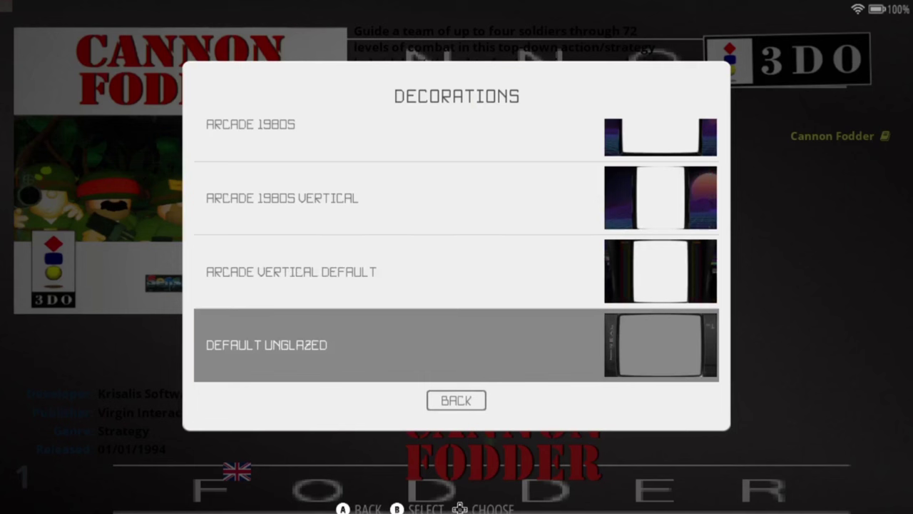
key("Down")
key("Down")
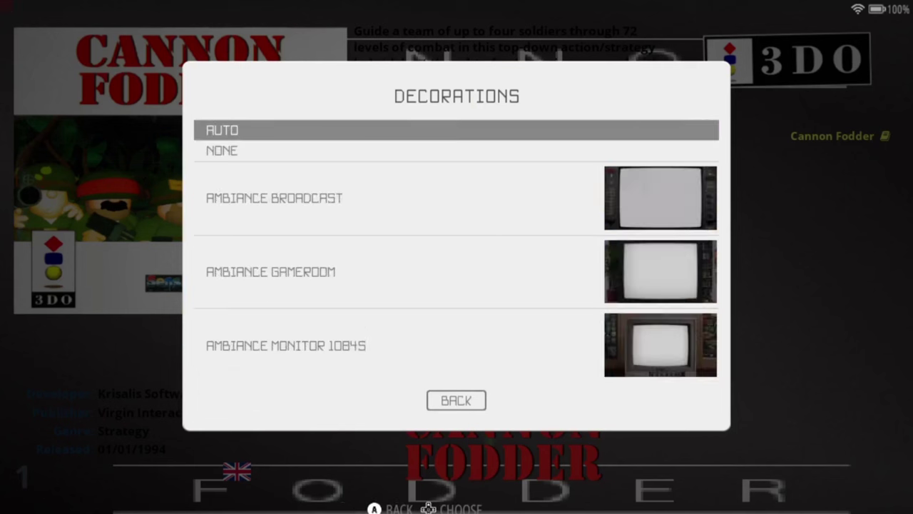
key("Up")
key("Up")
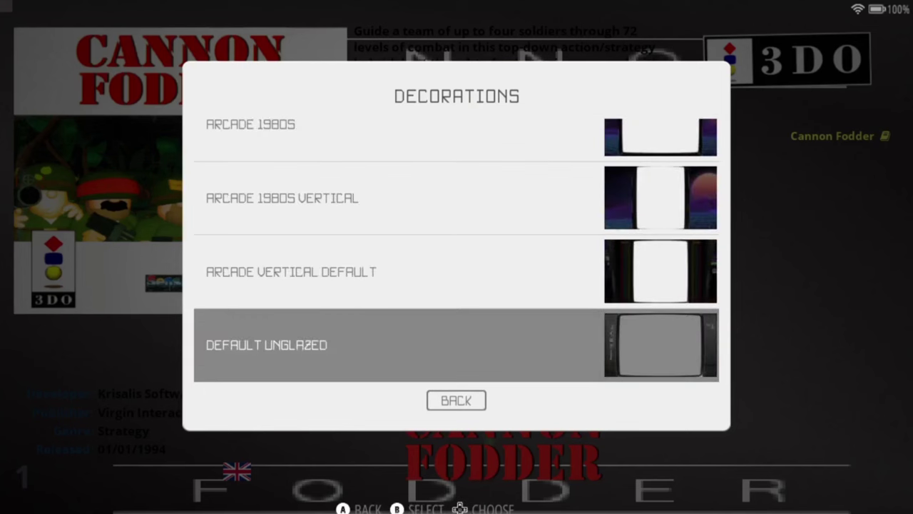
key("Down")
key("Down")
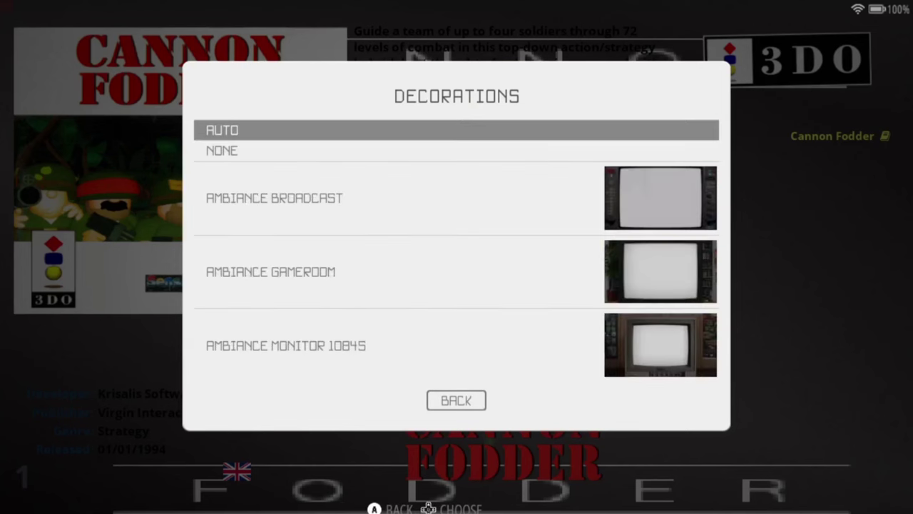
key("Down")
key("Return")
Step: Set the 3DO game aspect ratio to Full
key("Down")
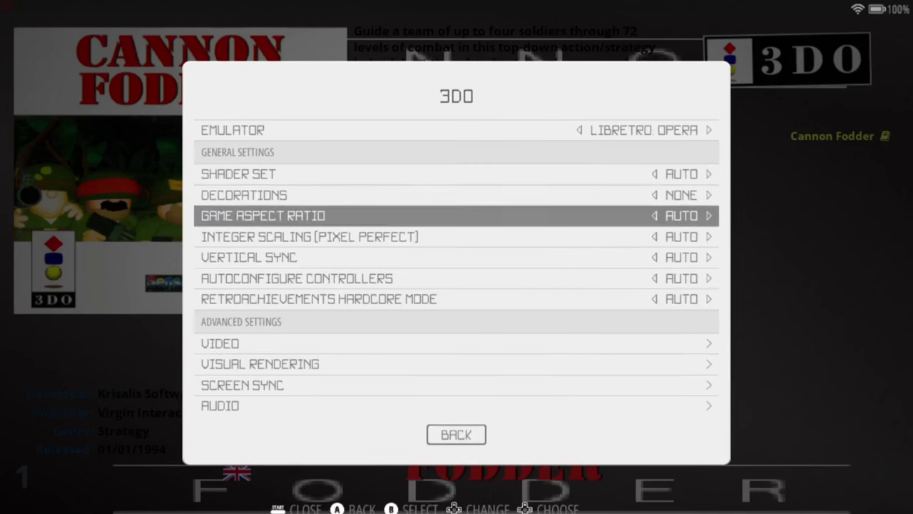
key("Return")
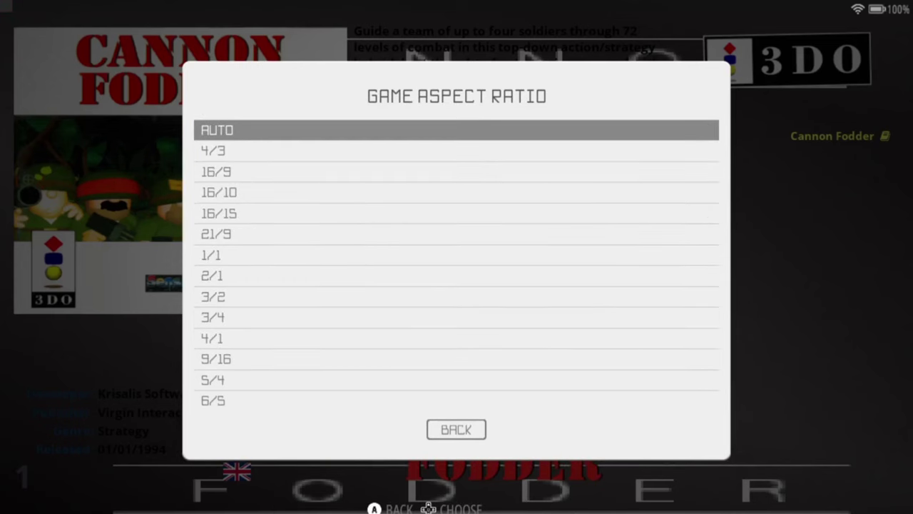
key("Down")
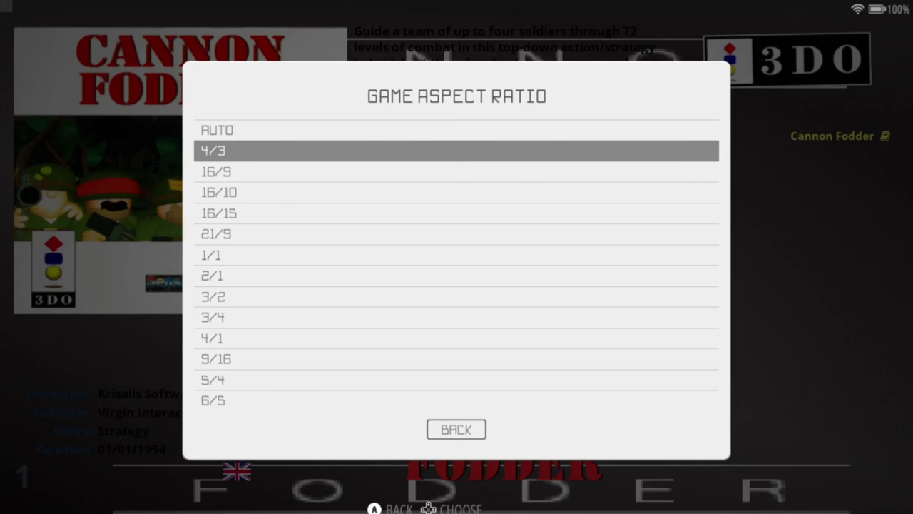
key("Up")
key("Up")
key("Up")
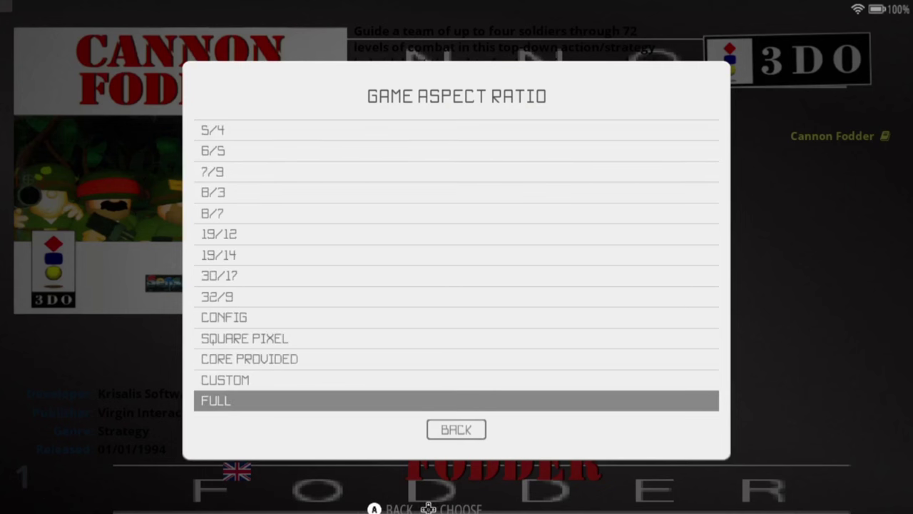
key("Return")
Step: Turn integer scaling (pixel perfect) on for the 3DO system
key("Down")
key("Return")
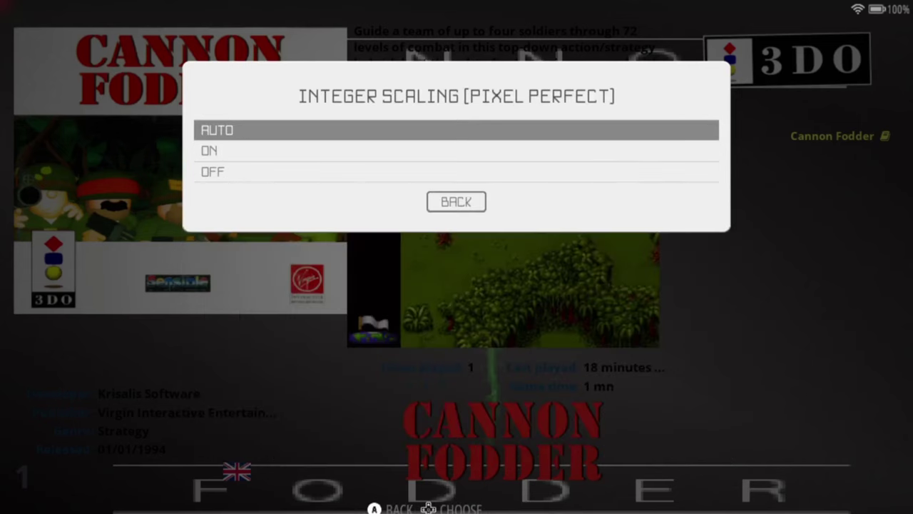
key("Down")
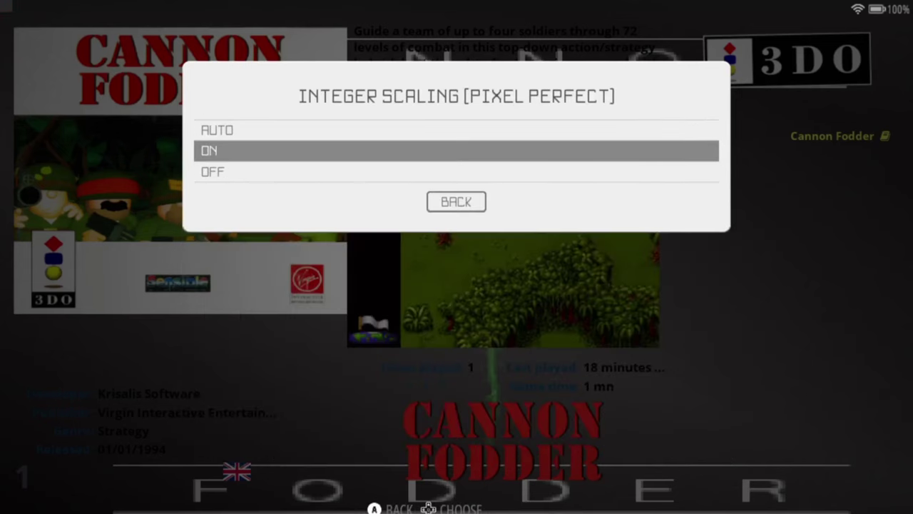
key("Return")
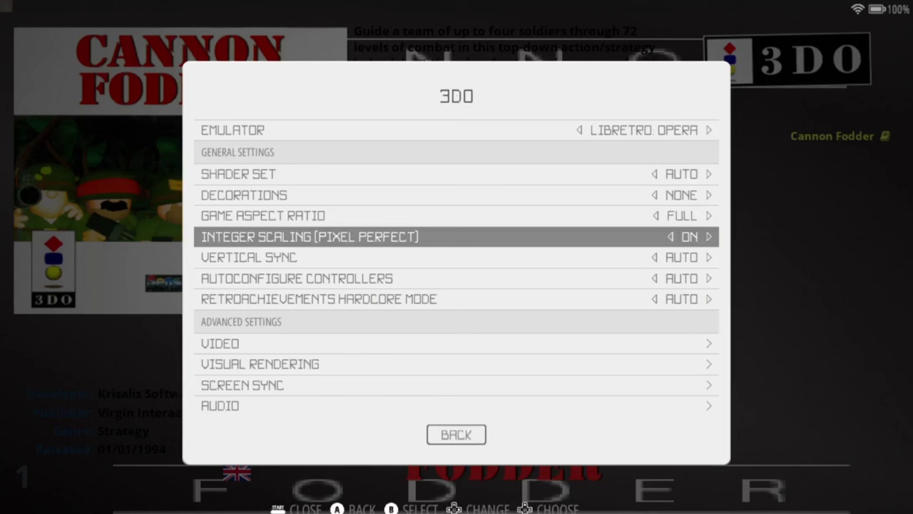
Step: Set vertical sync to Yes for the 3DO system
key("Down")
key("Return")
key("Down")
key("Down")
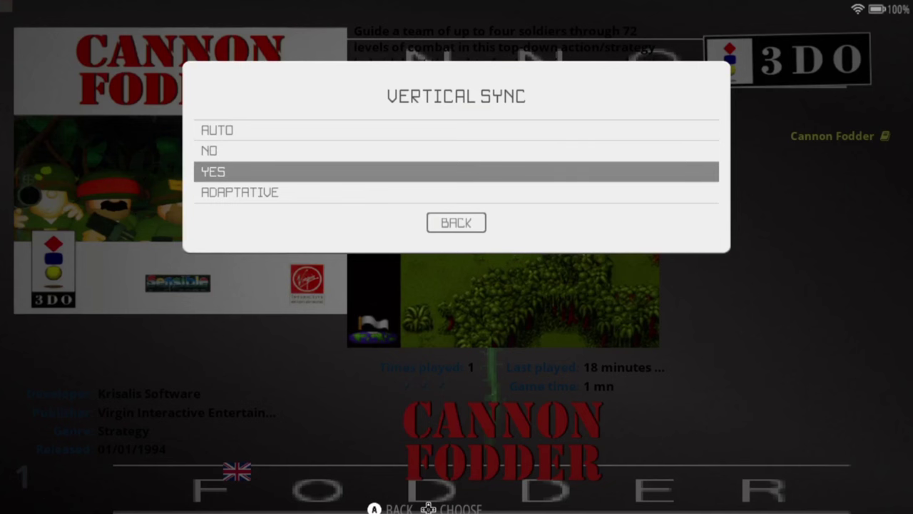
key("Return")
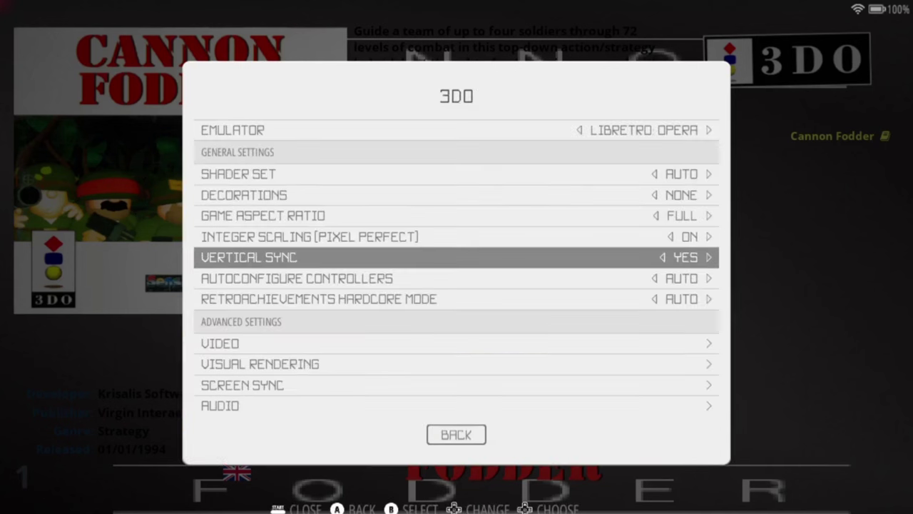
Step: Open the 3DO visual rendering settings and examine the available video filters without choosing one
key("Down")
key("Down")
key("Down")
key("Down")
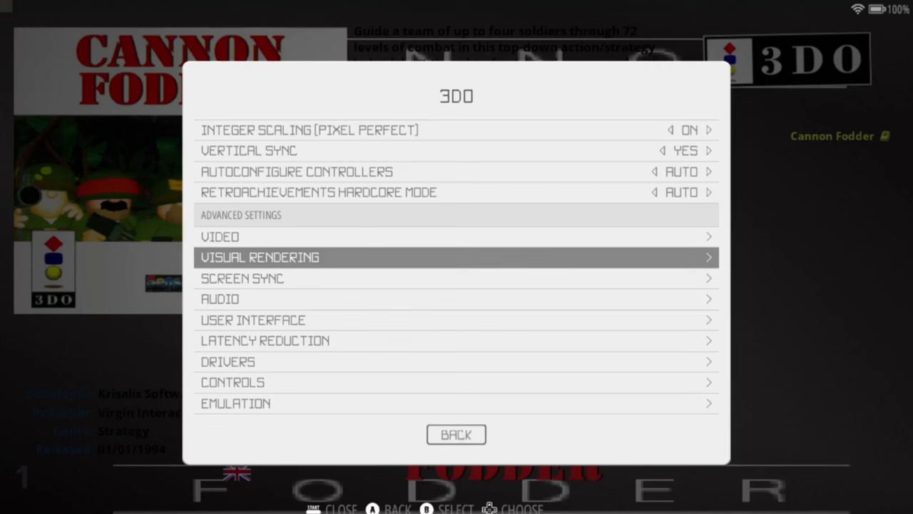
key("Down")
key("Up")
key("Up")
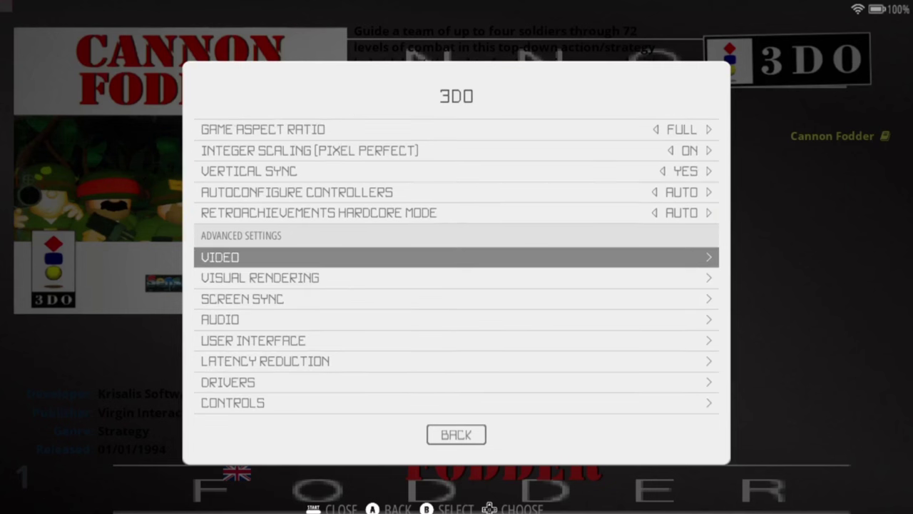
key("Down")
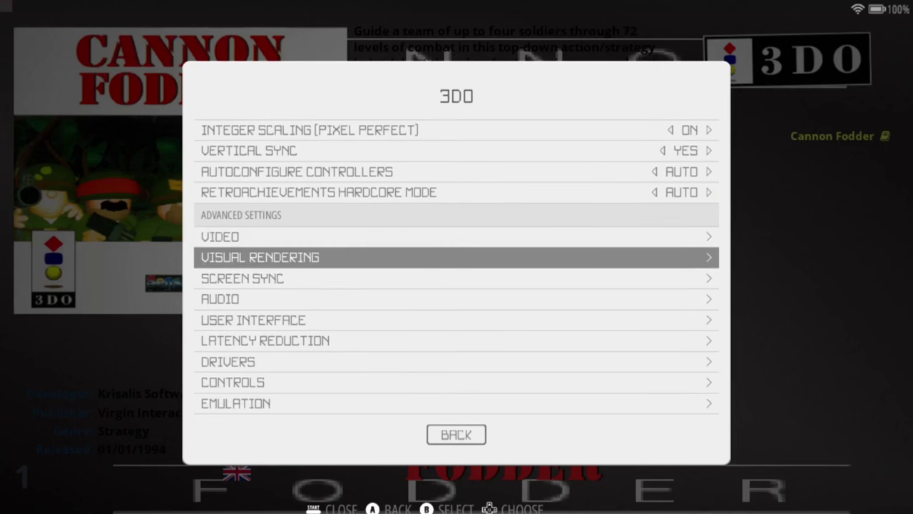
key("Return")
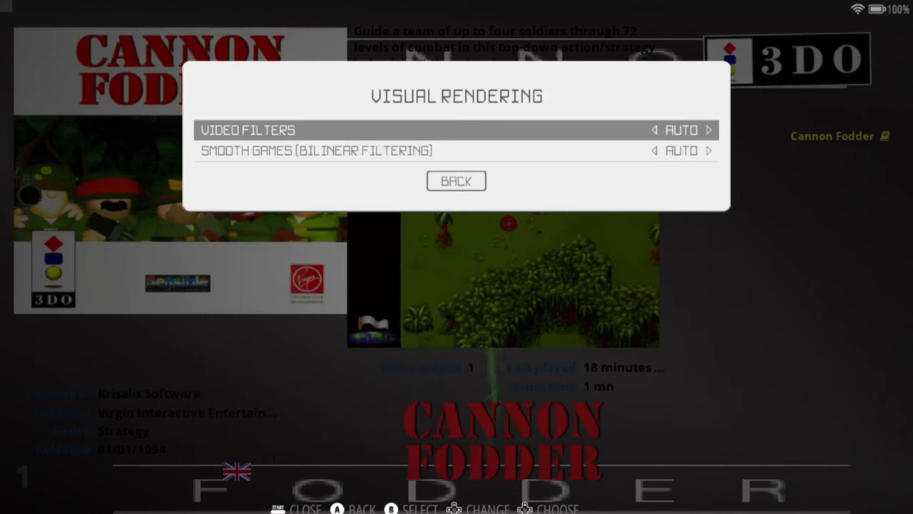
key("Return")
key("Up")
key("Up")
key("Up")
key("Up")
key("Up")
key("Up")
key("Up")
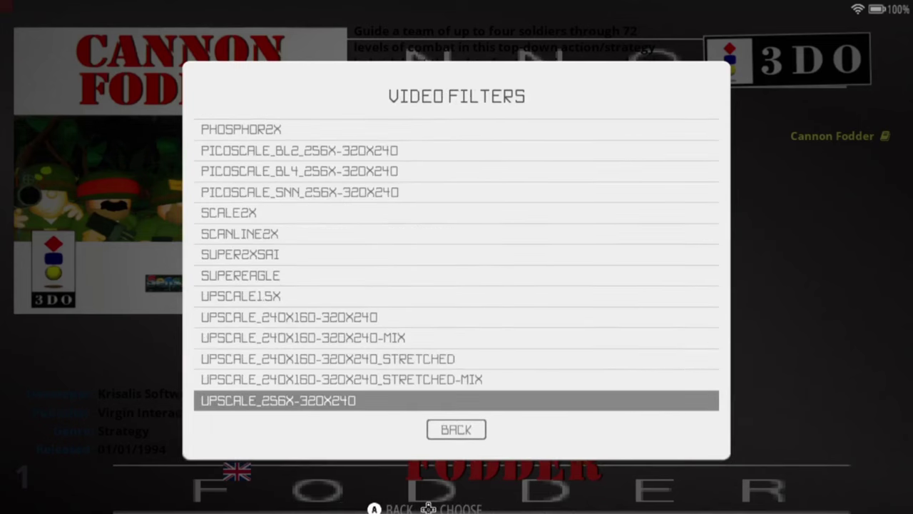
key("Up")
key("Up")
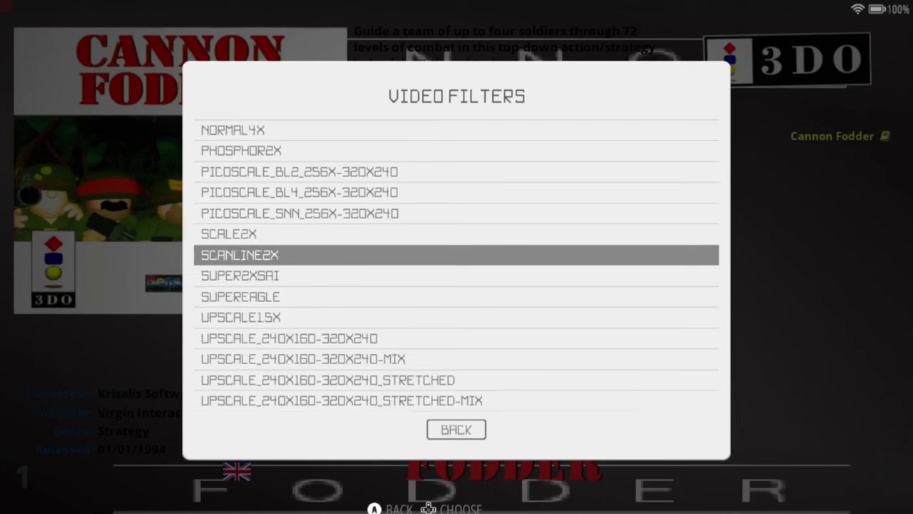
key("Down")
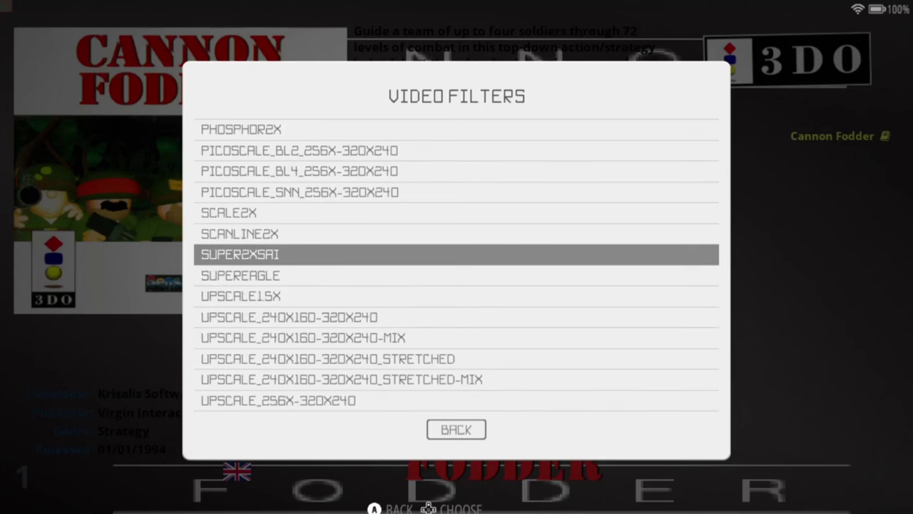
key("Escape")
Step: Turn Smooth Games (bilinear filtering) on for 3DO and return to the advanced system settings
key("Down")
key("Return")
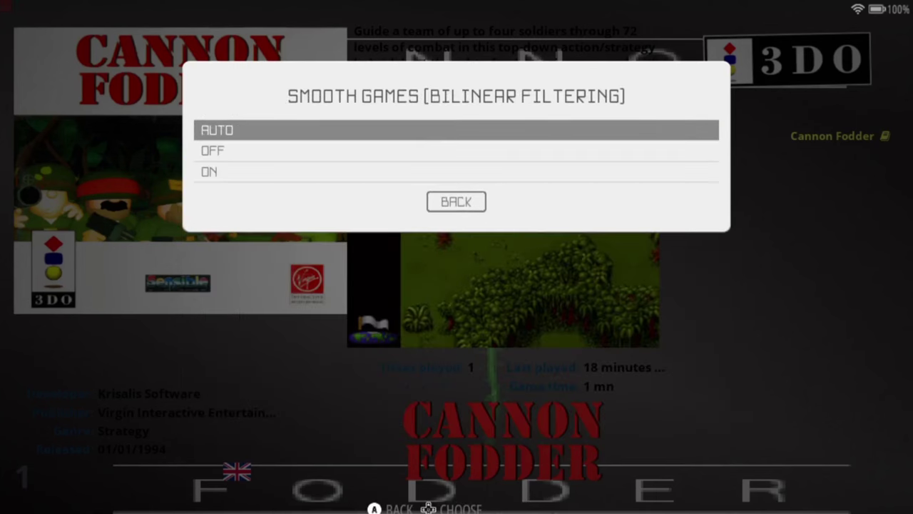
key("Down")
key("Down")
key("Up")
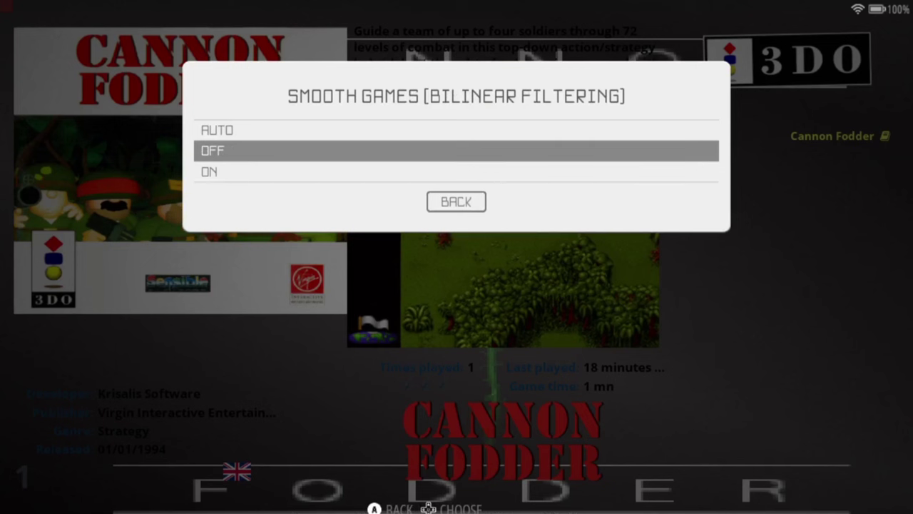
key("Up")
key("Down")
key("Down")
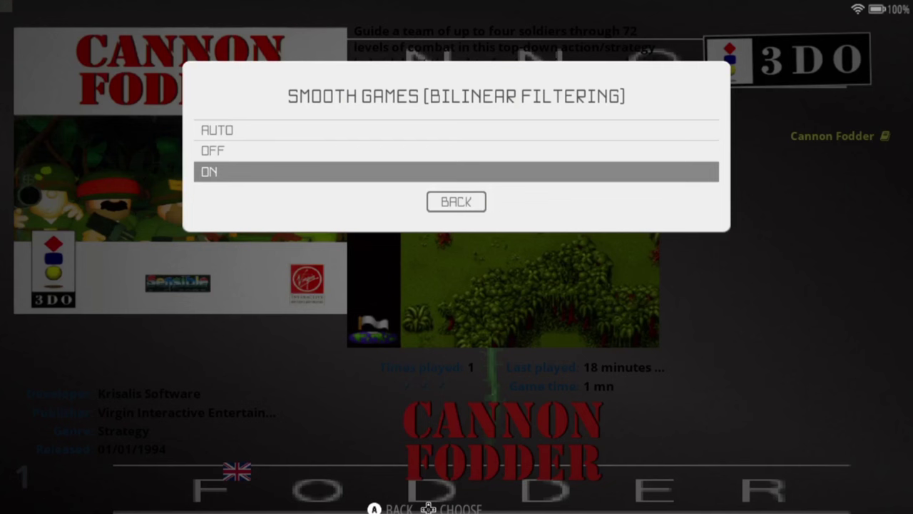
key("Return")
key("Escape")
Step: Open the driver settings within the 3DO advanced system settings
key("Down")
key("Down")
key("Down")
key("Down")
key("Down")
key("Down")
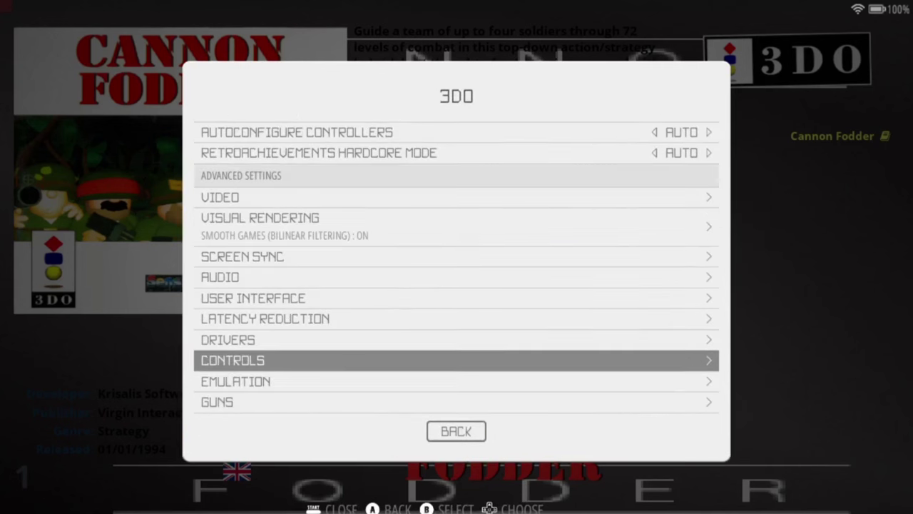
key("Up")
key("Return")
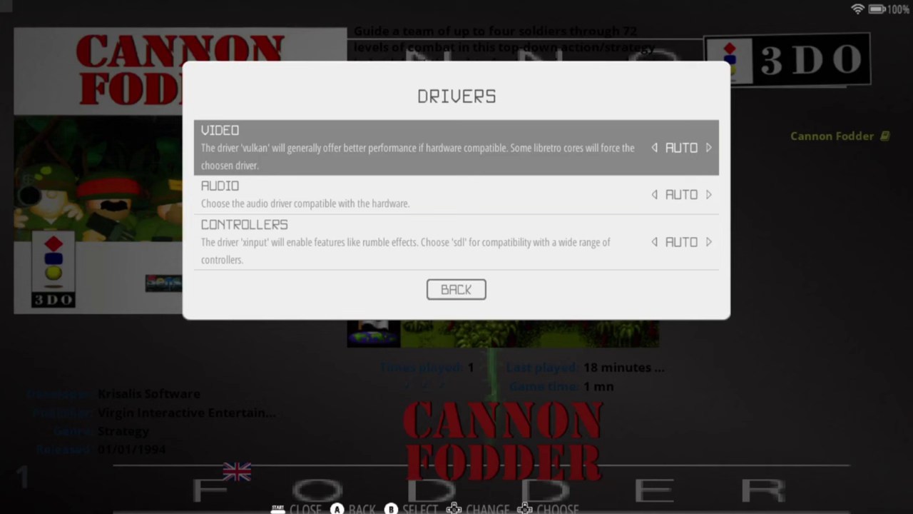
Step: Examine the available 3DO video drivers from OpenGL to Vulkan, keep Auto, and return to the advanced system settings
key("Return")
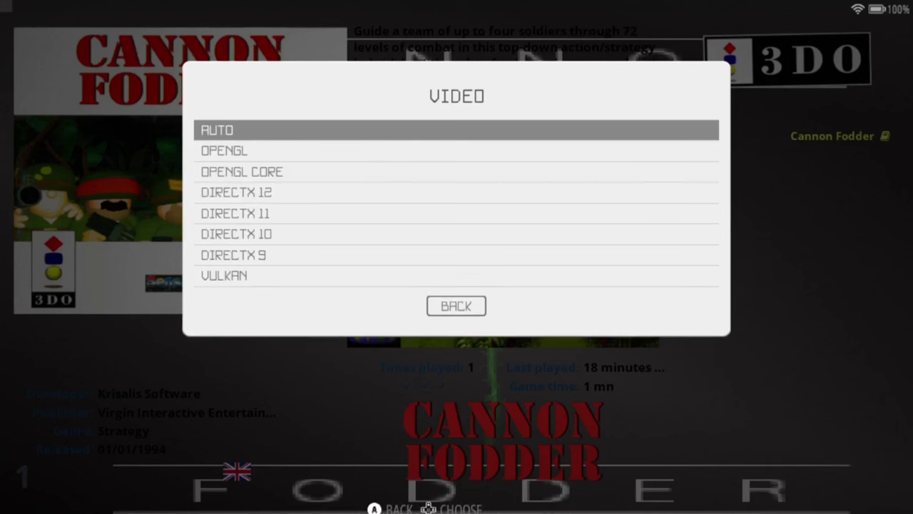
key("Up")
key("Down")
key("Down")
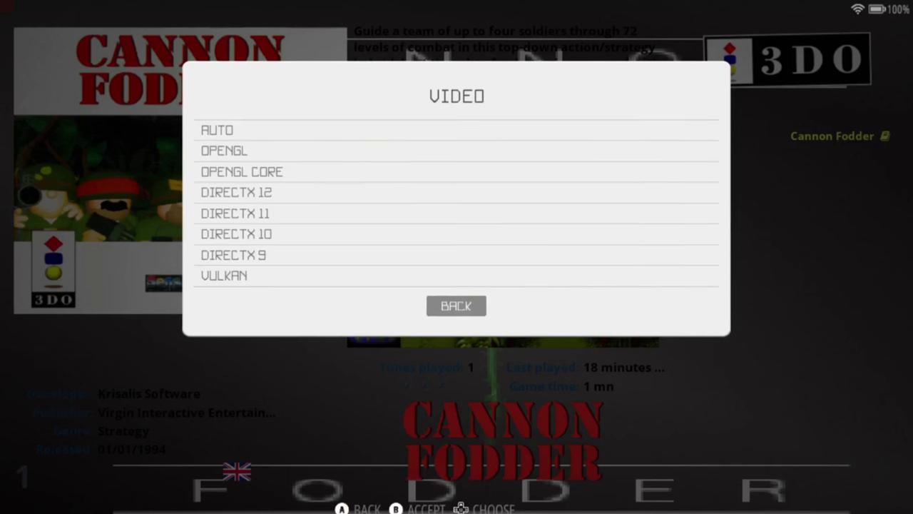
key("Down")
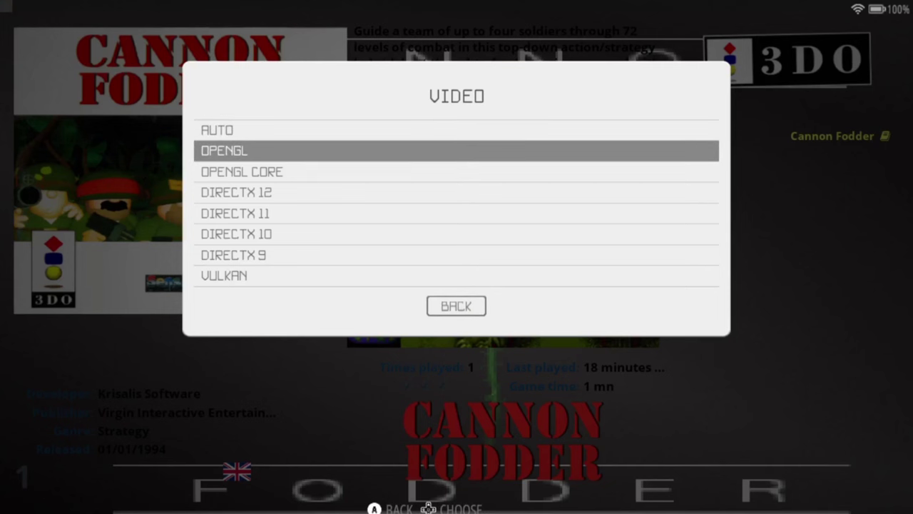
key("Up")
key("Up")
key("Up")
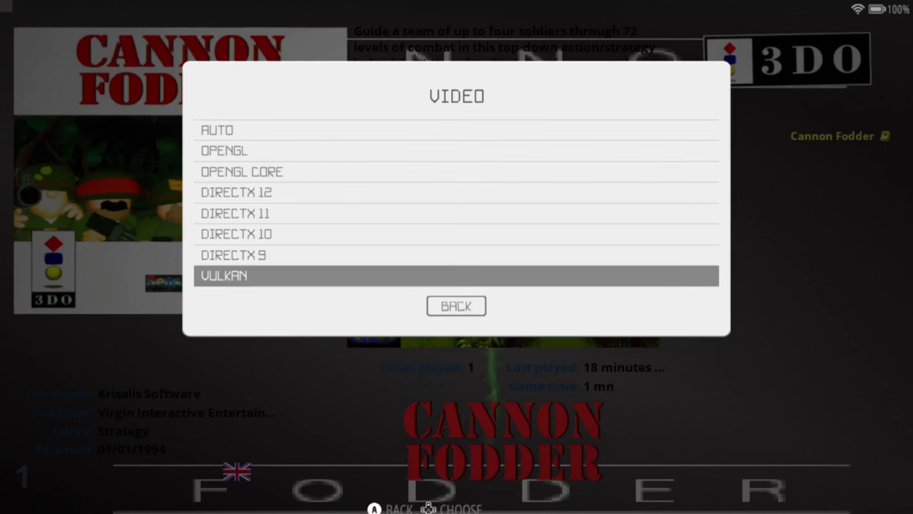
key("Down")
key("Down")
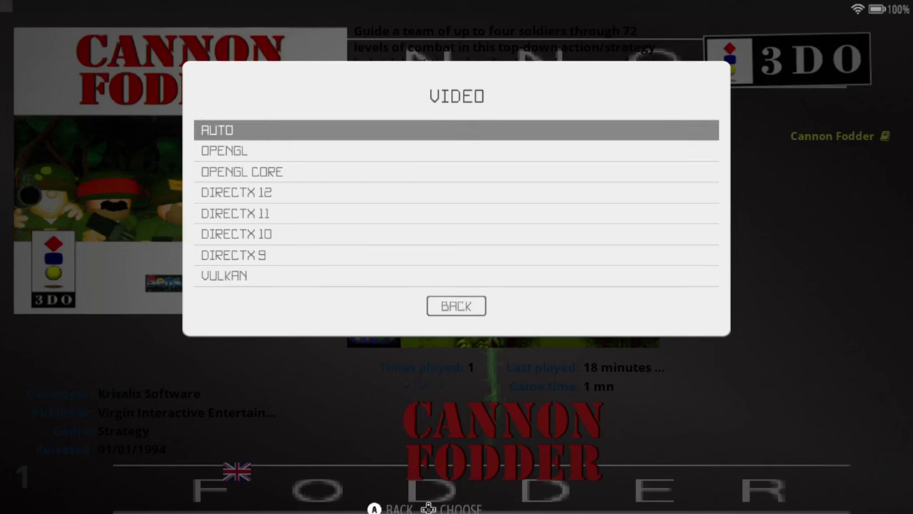
key("Return")
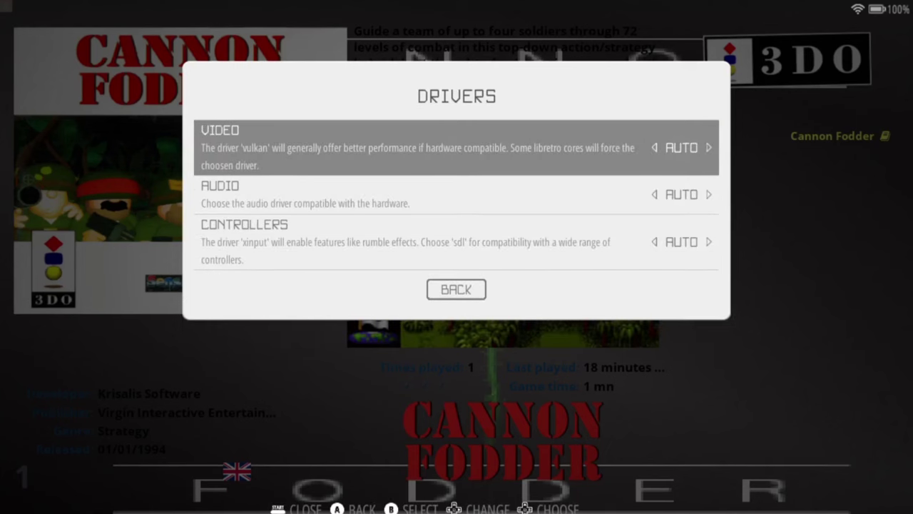
key("Escape")
Step: Open the 3DO emulation settings and examine the rewind, auto save/load and video format options
key("Down")
key("Down")
key("Return")
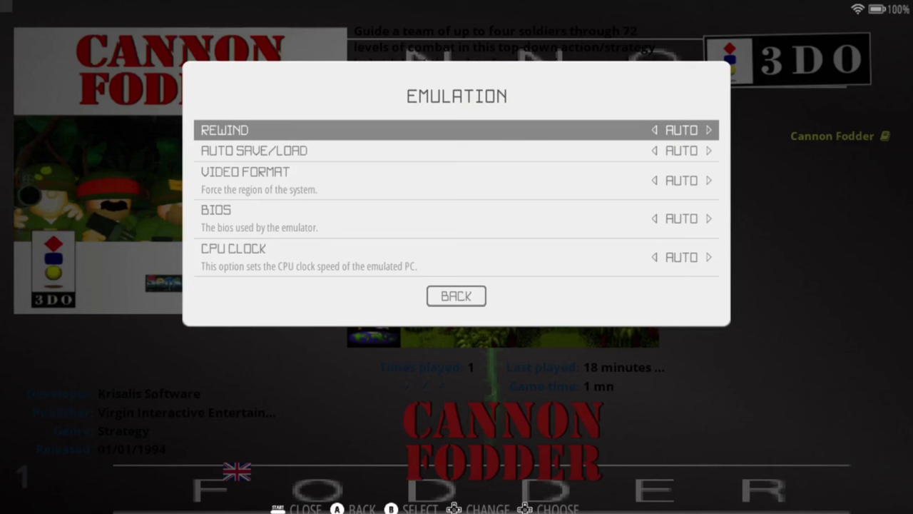
key("Down")
key("Down")
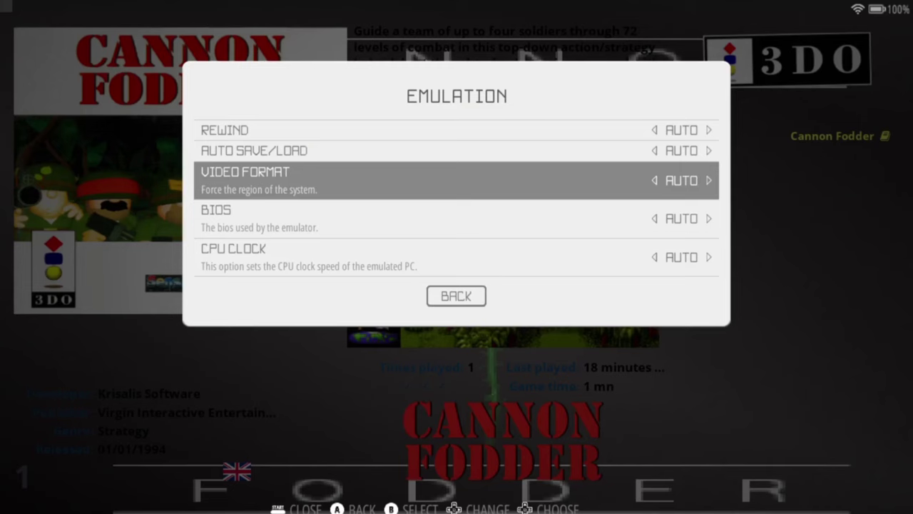
Step: Leave the 3DO settings and launch Cannon Fodder from the game list
key("Escape")
key("Escape")
key("Escape")
key("Return")
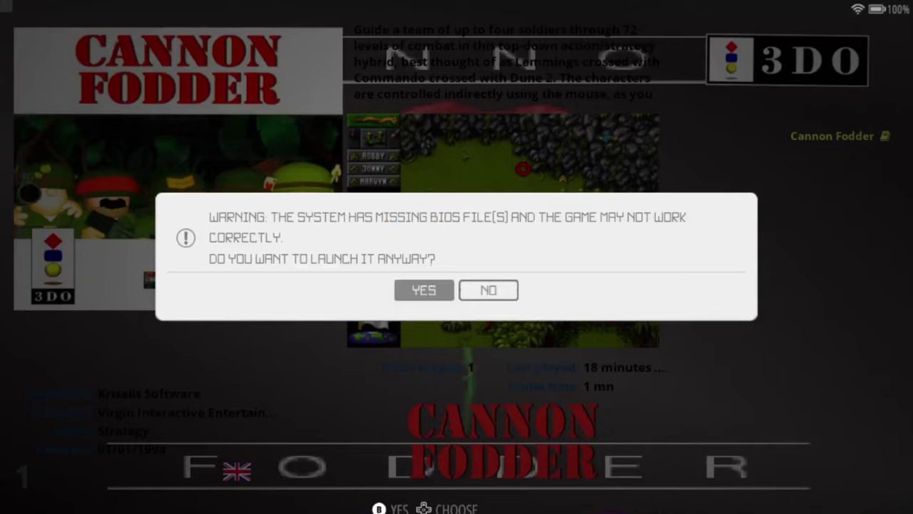